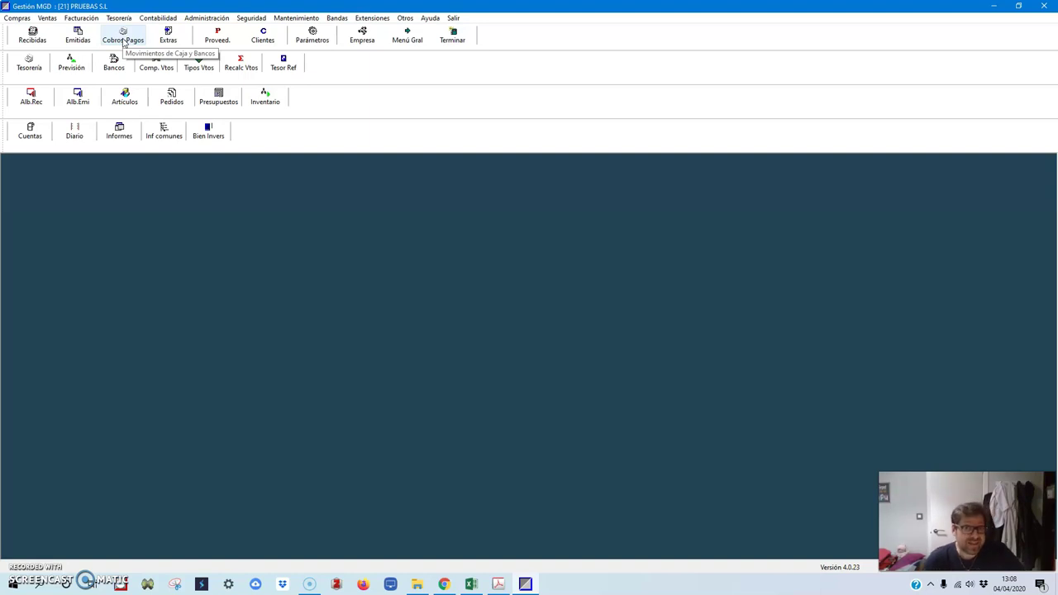
pyautogui.click(168, 37)
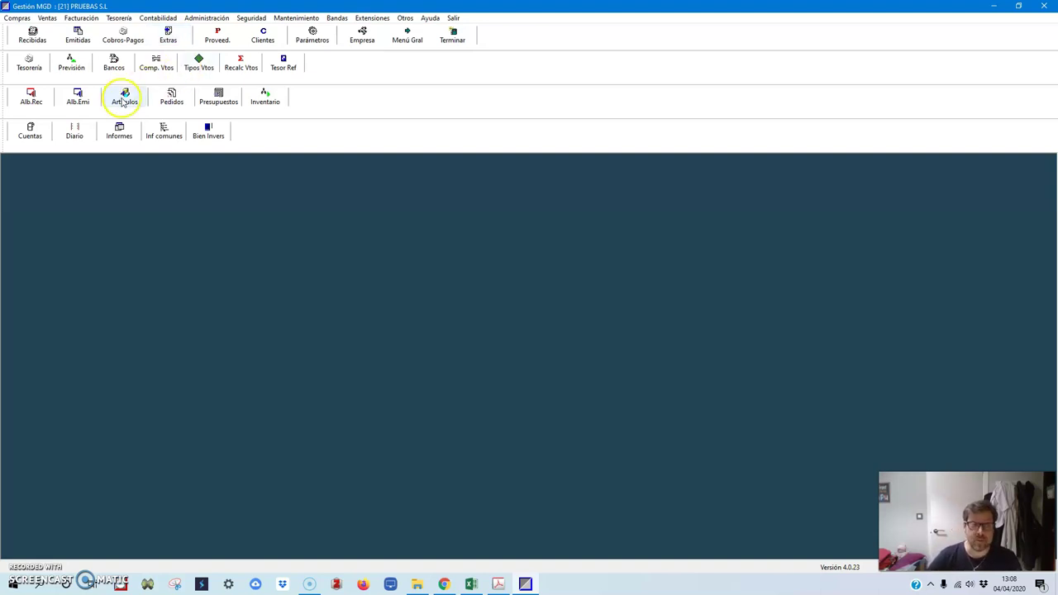
pyautogui.click(58, 103)
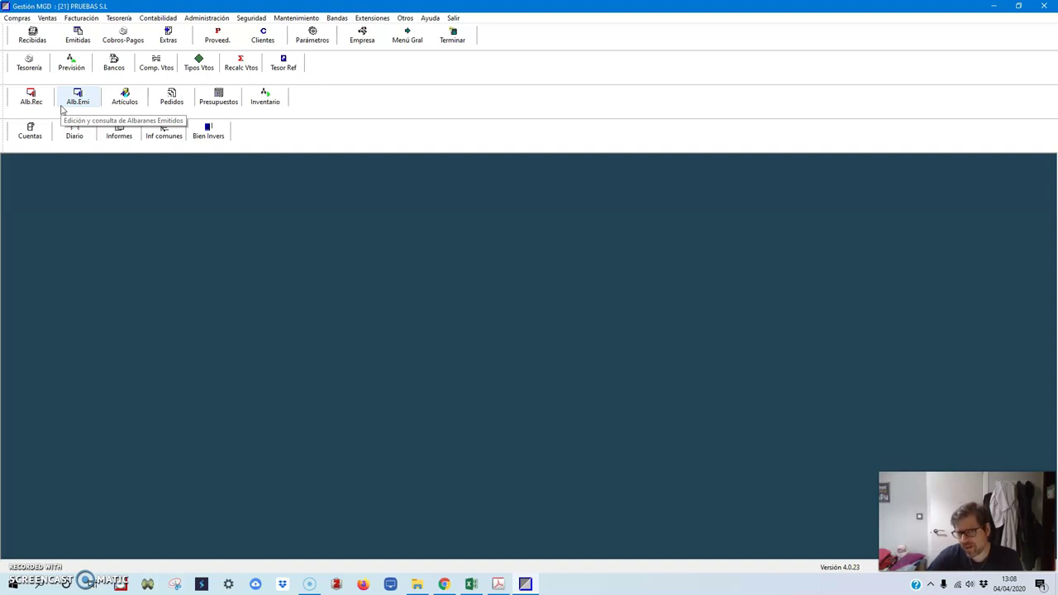
pyautogui.click(31, 98)
pyautogui.click(87, 101)
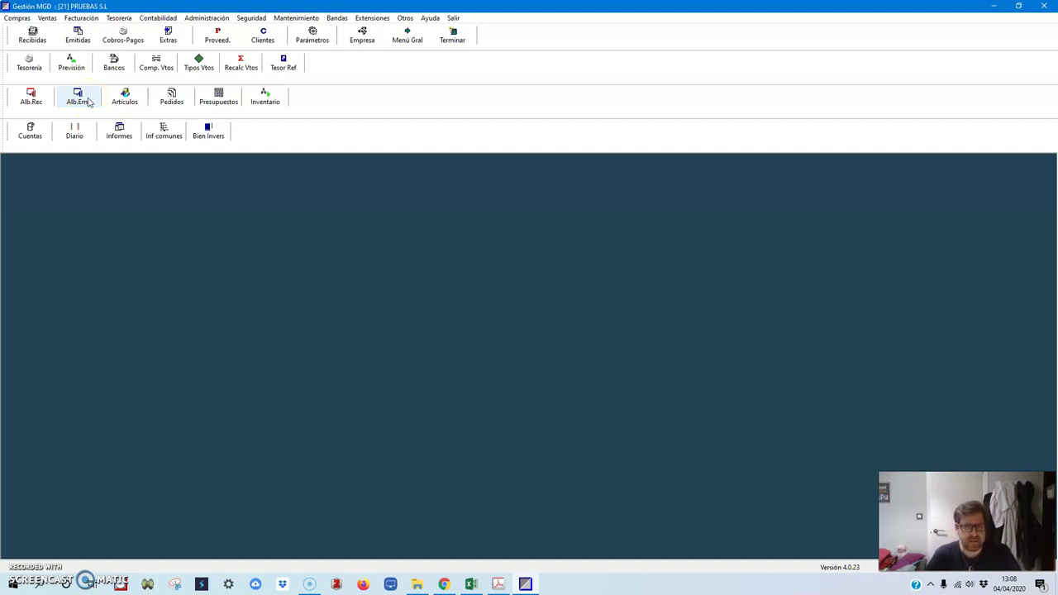
# Examine the fourth-quarter 2016 operations in the Acrobat exercise PDF and the first Libro Diario entries in the Excel solution workbook
pyautogui.click(500, 585)
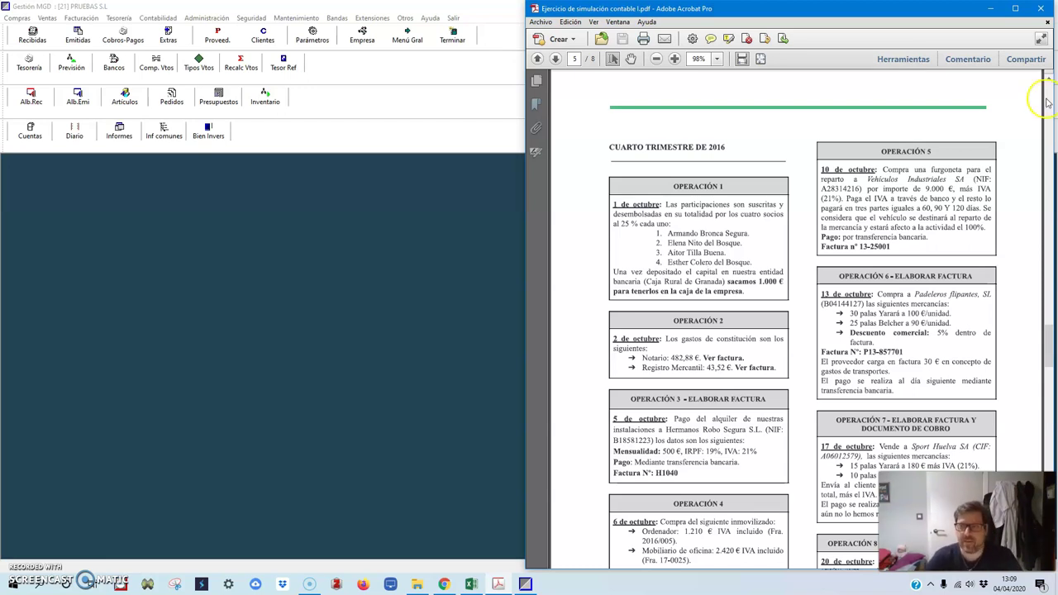
pyautogui.click(990, 8)
pyautogui.moveTo(469, 581)
pyautogui.click(491, 533)
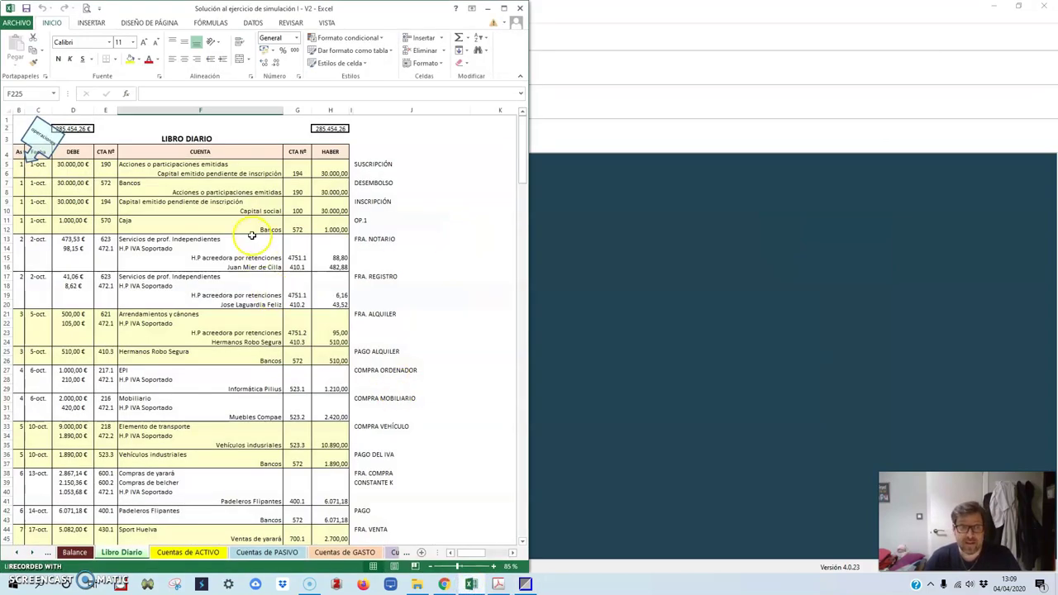
pyautogui.click(224, 167)
pyautogui.click(232, 201)
pyautogui.click(235, 238)
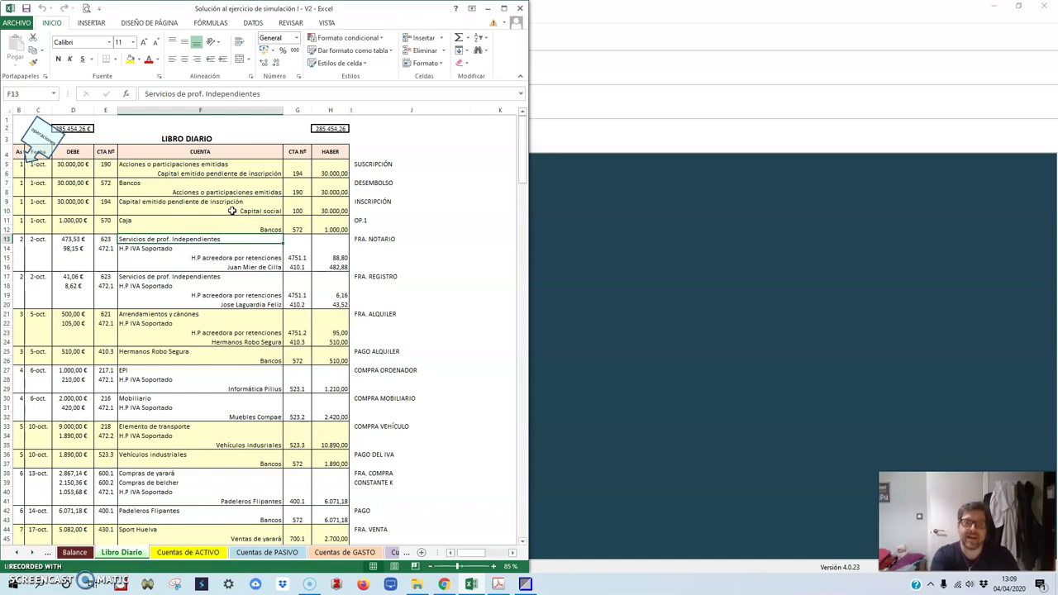
pyautogui.click(483, 15)
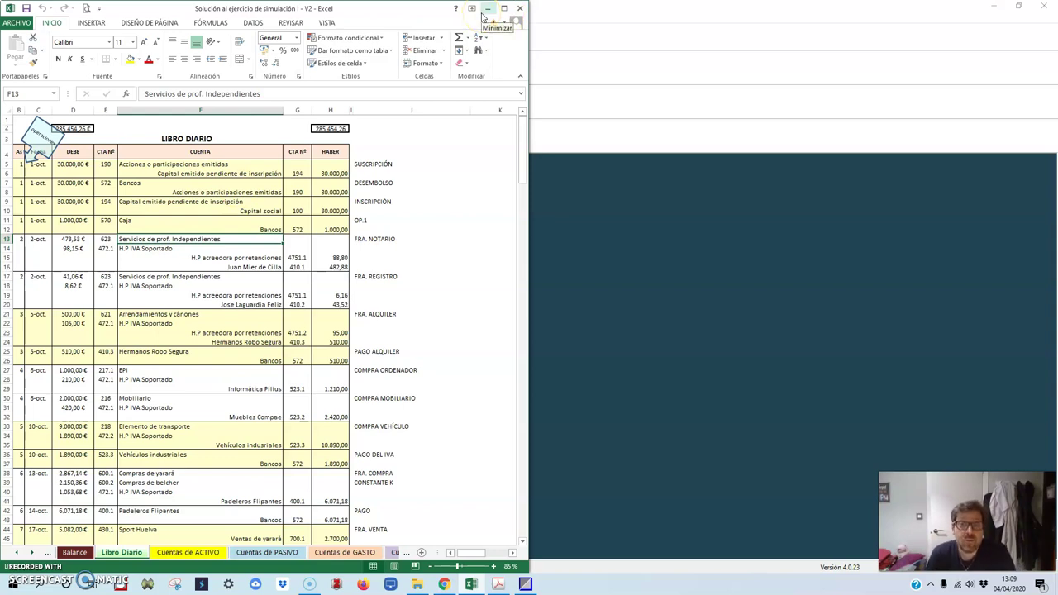
pyautogui.click(485, 14)
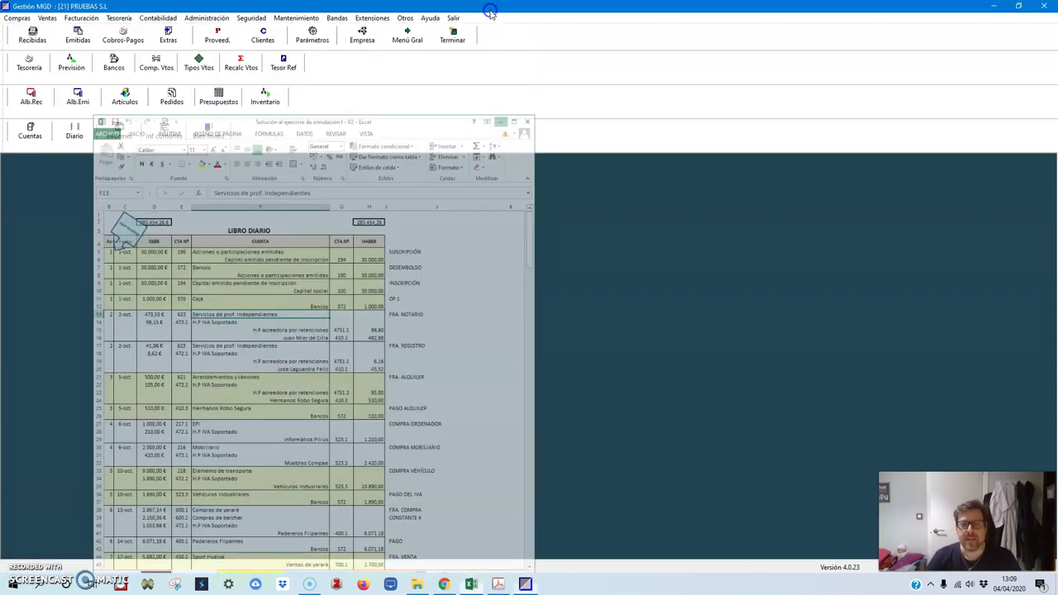
pyautogui.click(471, 17)
pyautogui.click(451, 50)
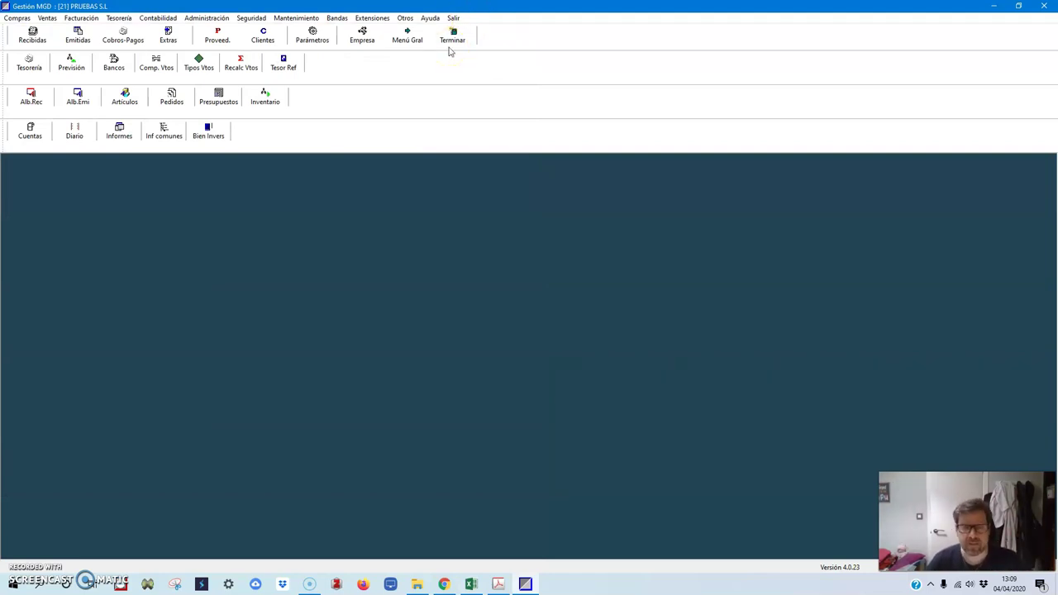
pyautogui.click(228, 18)
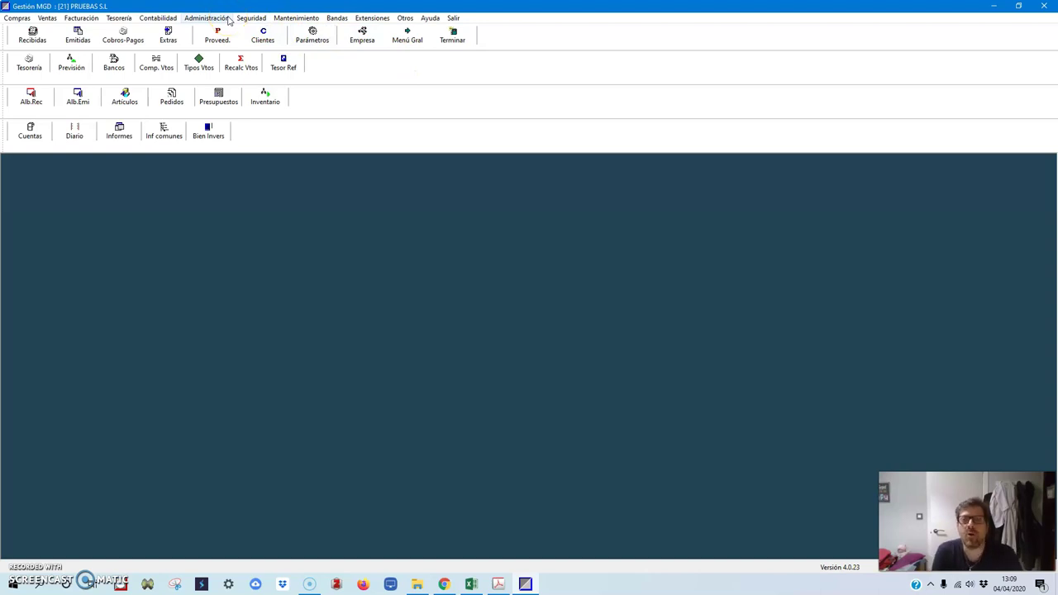
pyautogui.click(120, 17)
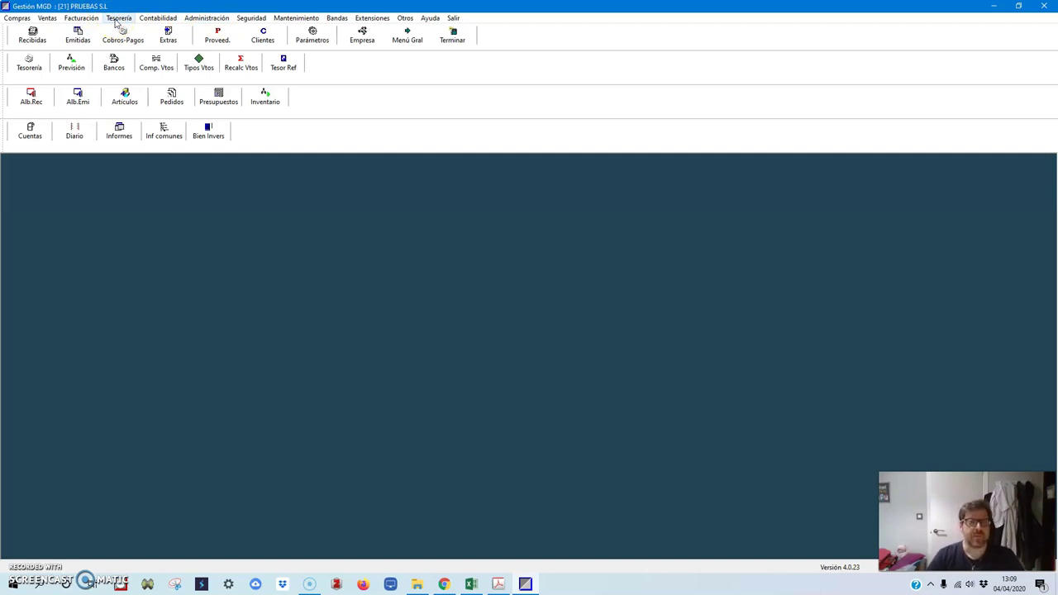
pyautogui.click(119, 18)
pyautogui.click(89, 57)
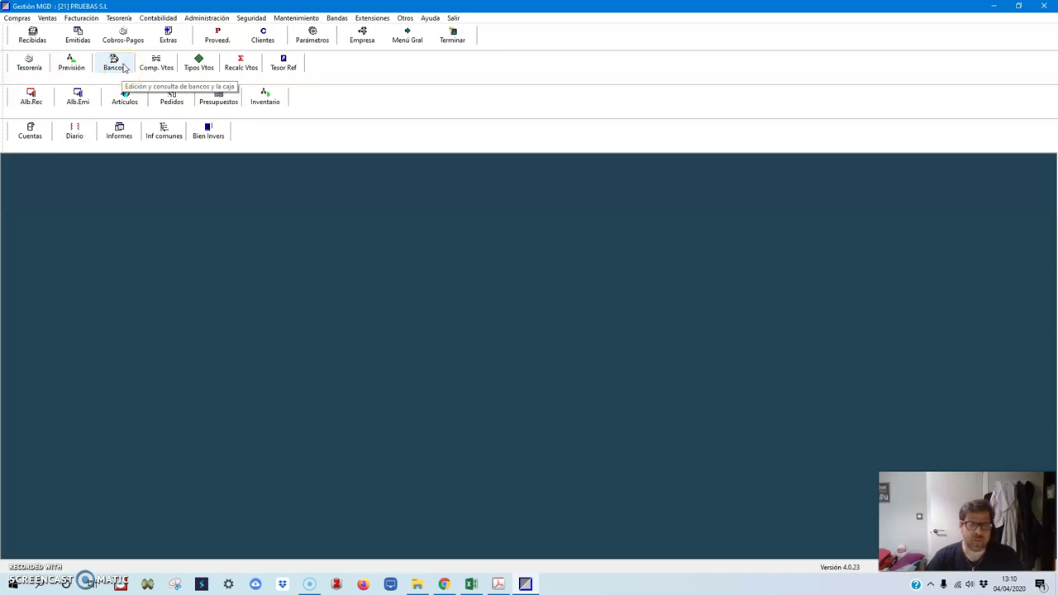
pyautogui.click(120, 18)
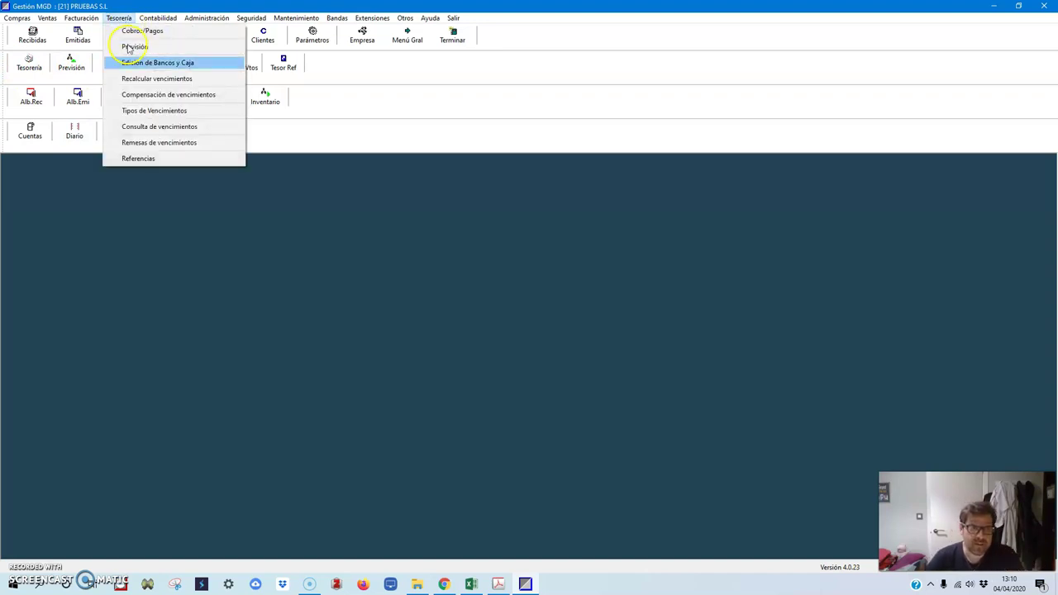
pyautogui.click(119, 18)
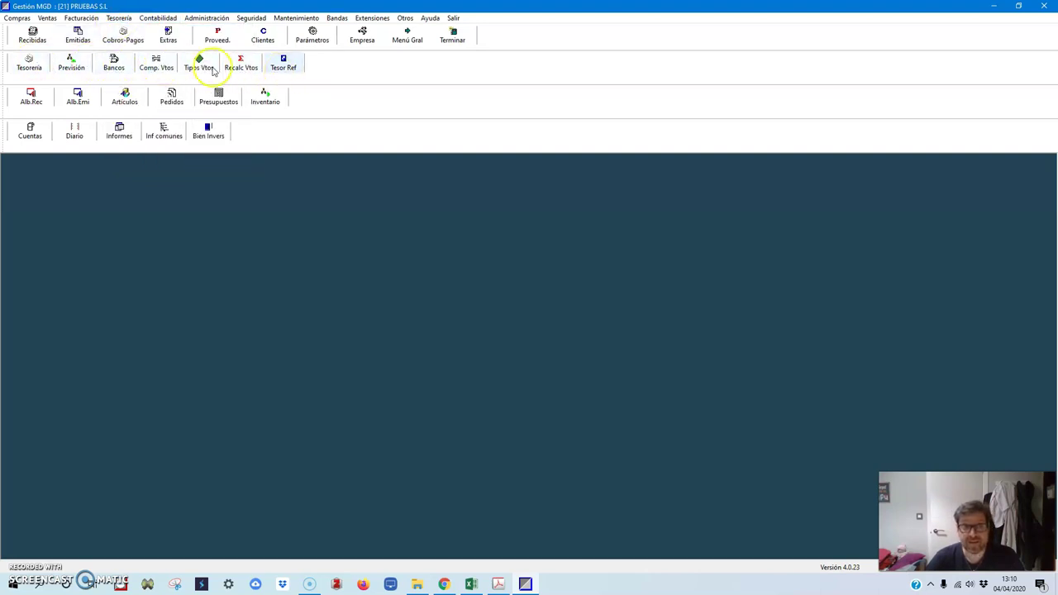
# Open the Edición de bancos list by both available routes, closing it each time without creating a record
pyautogui.click(110, 69)
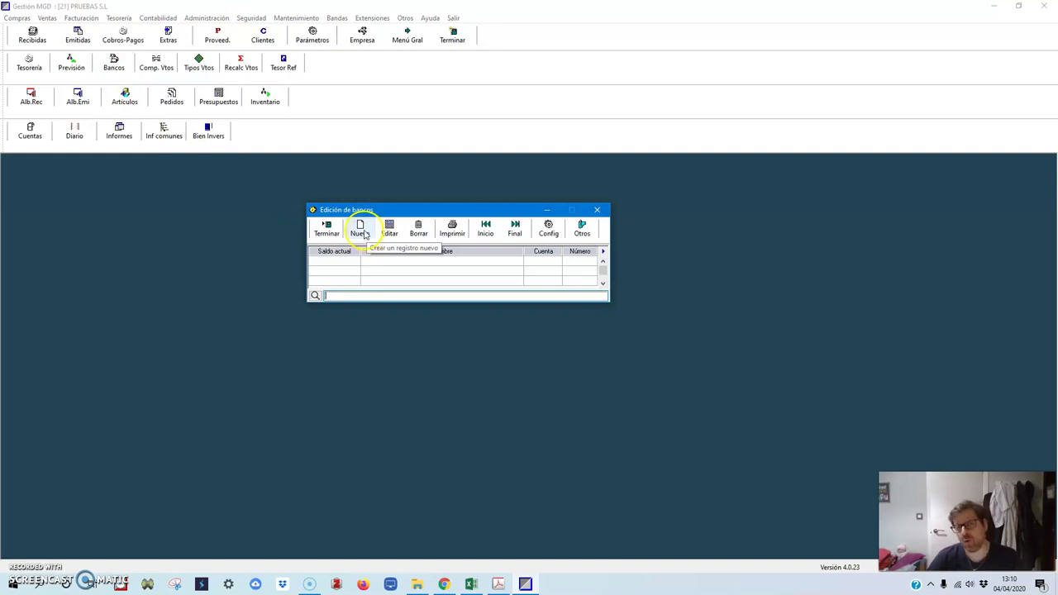
pyautogui.click(327, 228)
pyautogui.click(120, 19)
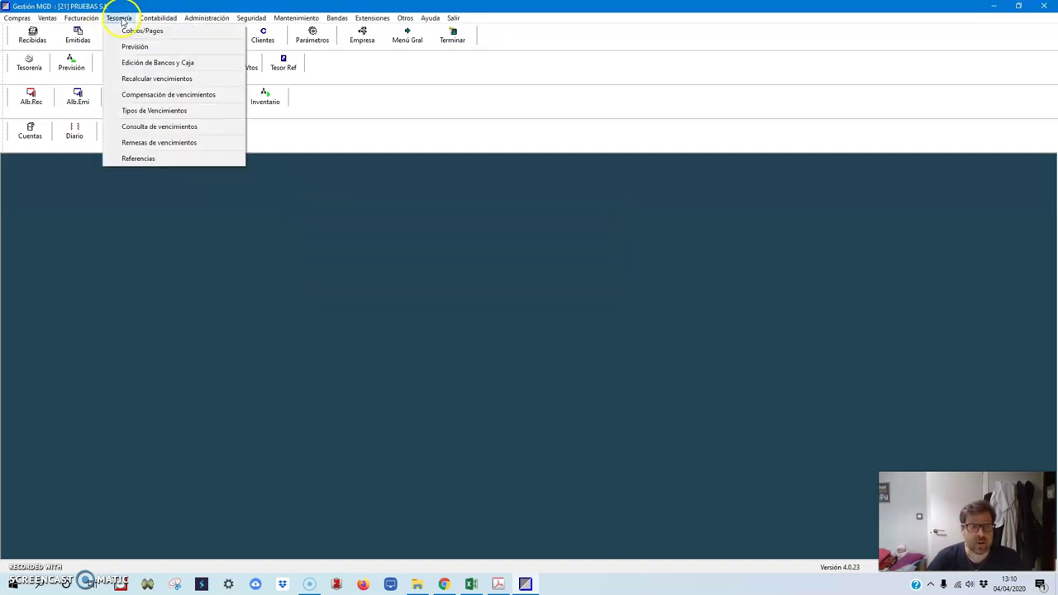
pyautogui.click(151, 64)
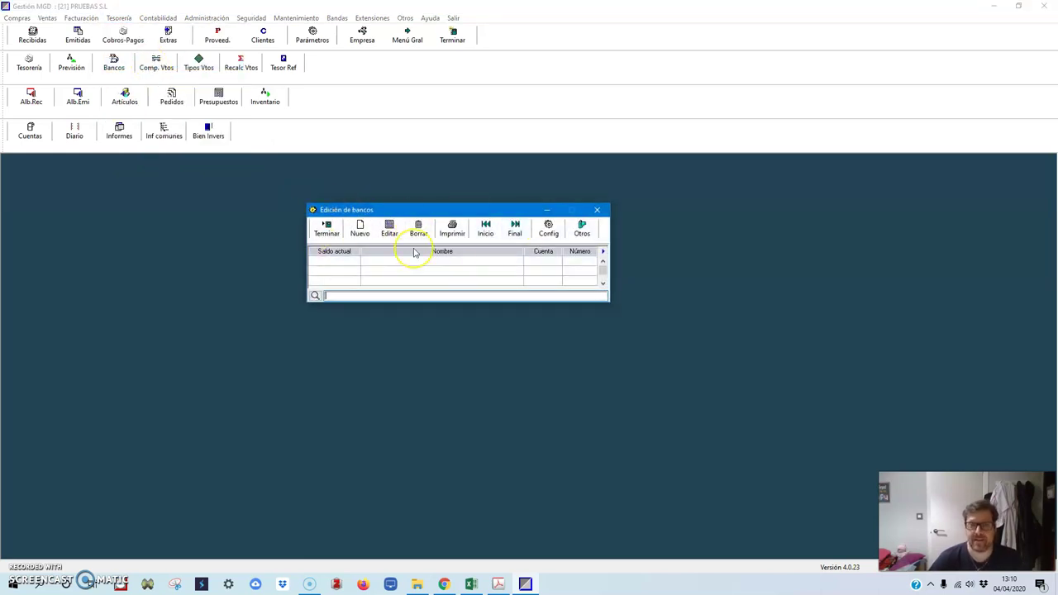
pyautogui.click(597, 210)
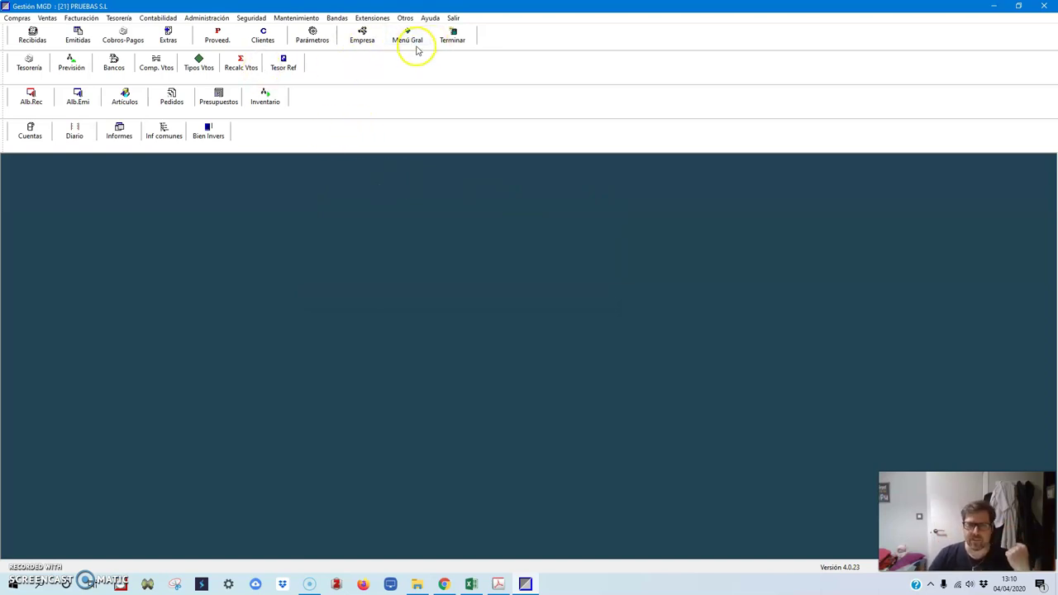
# Set the company selection list to display 21 records
pyautogui.click(354, 42)
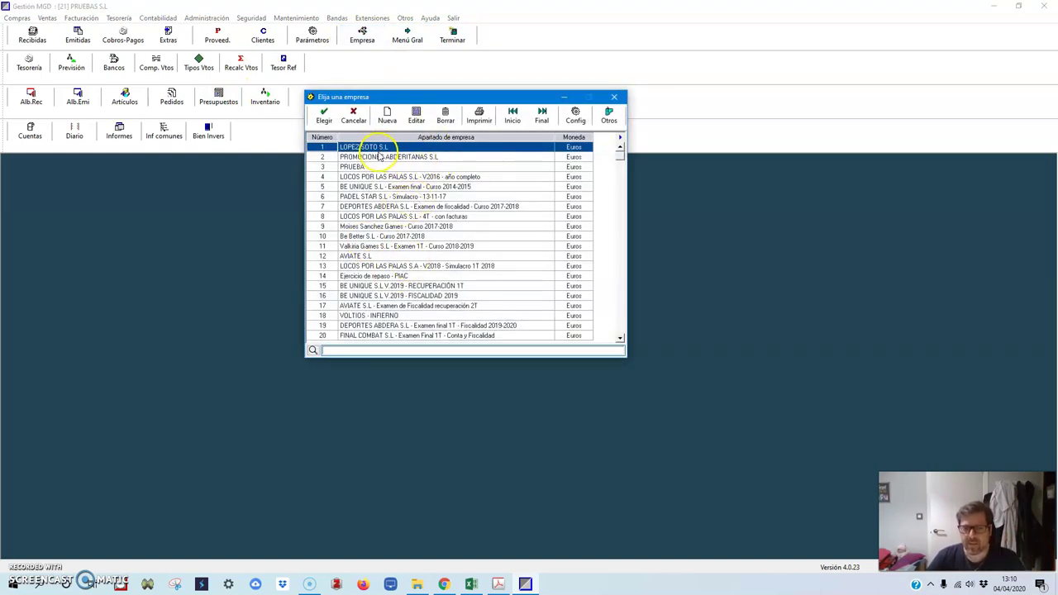
pyautogui.press('Down')
pyautogui.press('Down')
pyautogui.press('Down')
pyautogui.press('Down')
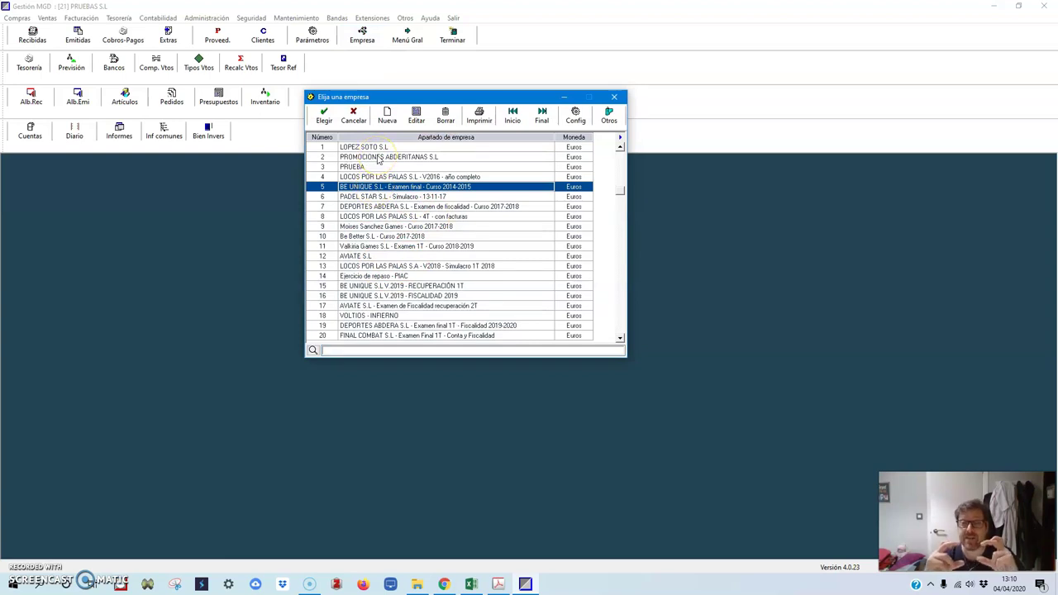
pyautogui.press('Up')
pyautogui.press('Up')
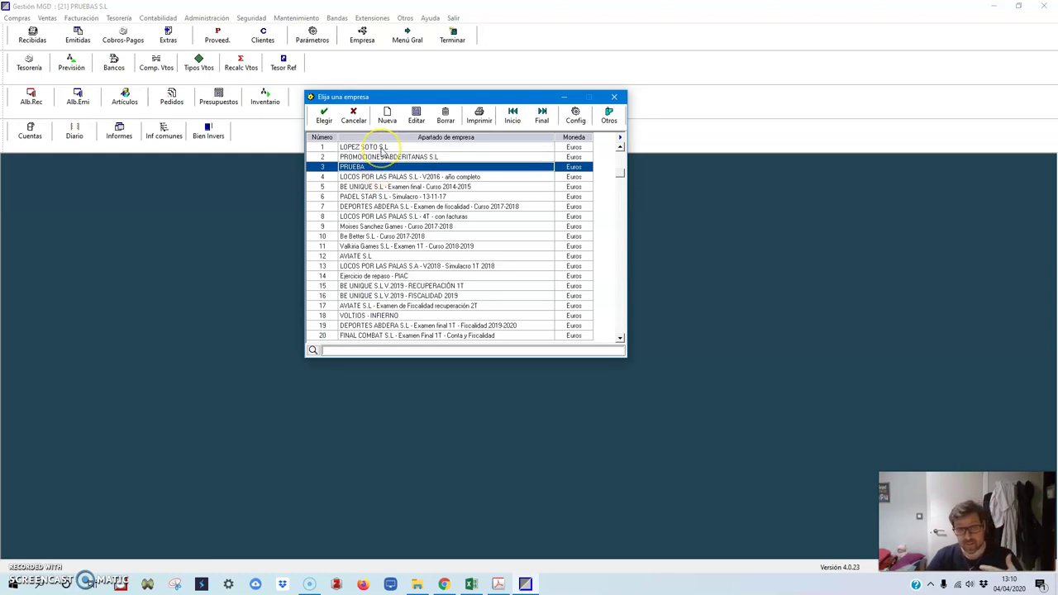
pyautogui.click(576, 118)
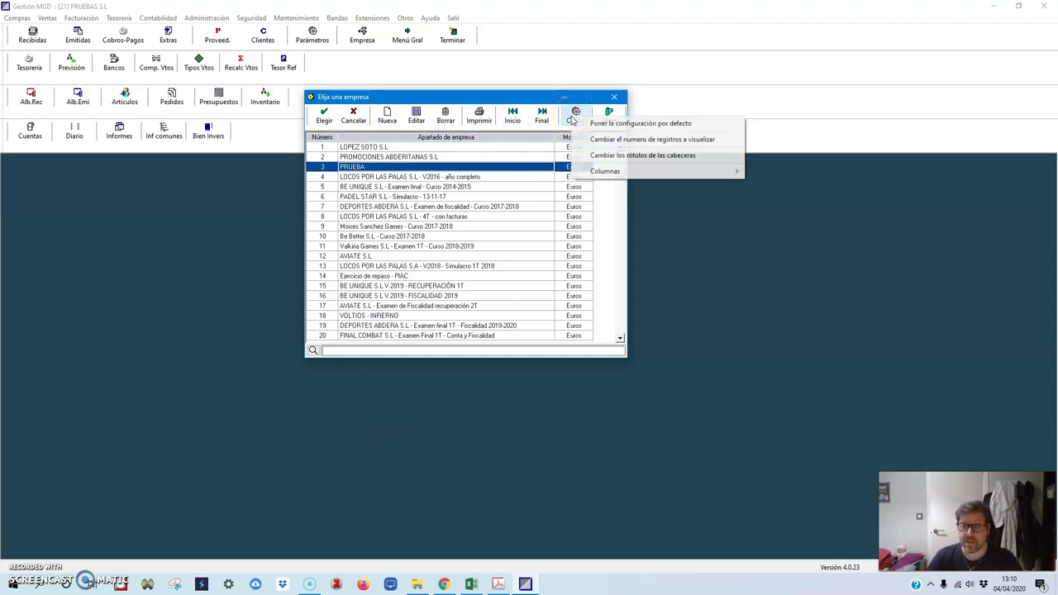
pyautogui.click(676, 145)
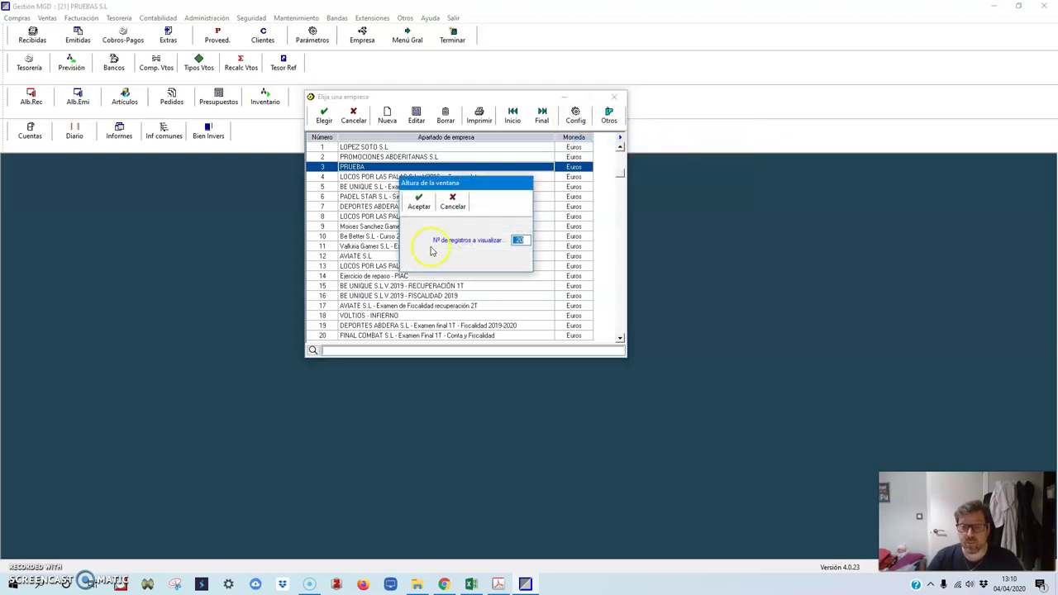
pyautogui.write('21')
pyautogui.click(415, 202)
# Cancel the company selection and reopen company 21, PRUEBAS S.L, from the company list
pyautogui.click(327, 345)
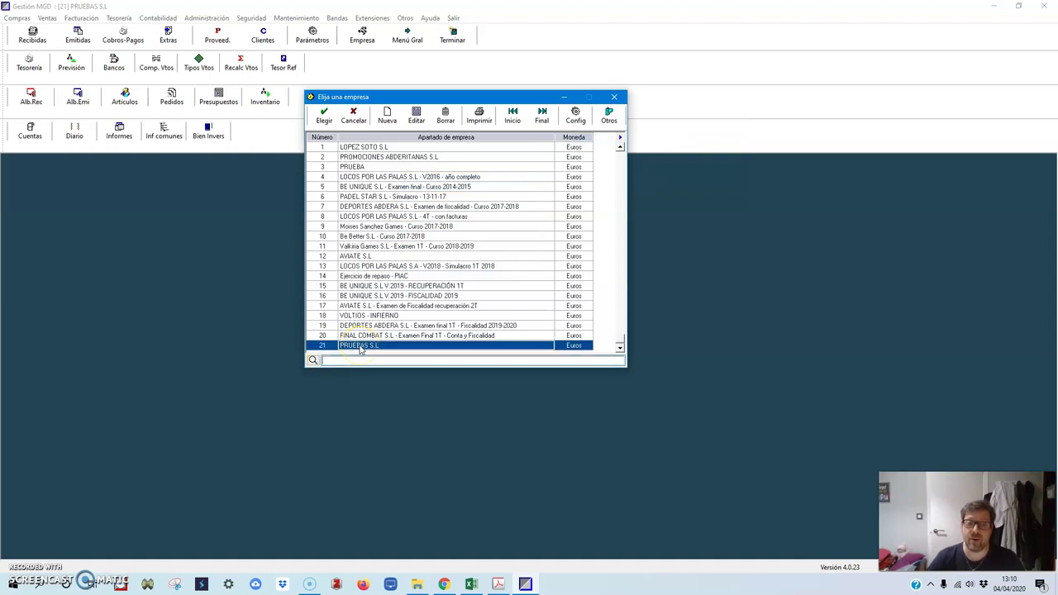
pyautogui.click(354, 115)
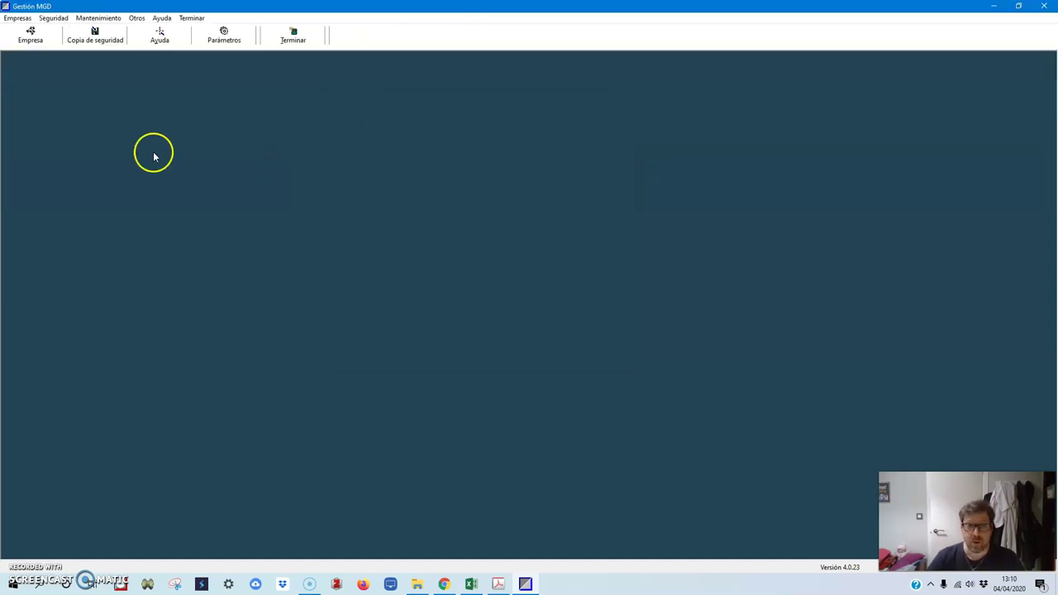
pyautogui.click(25, 39)
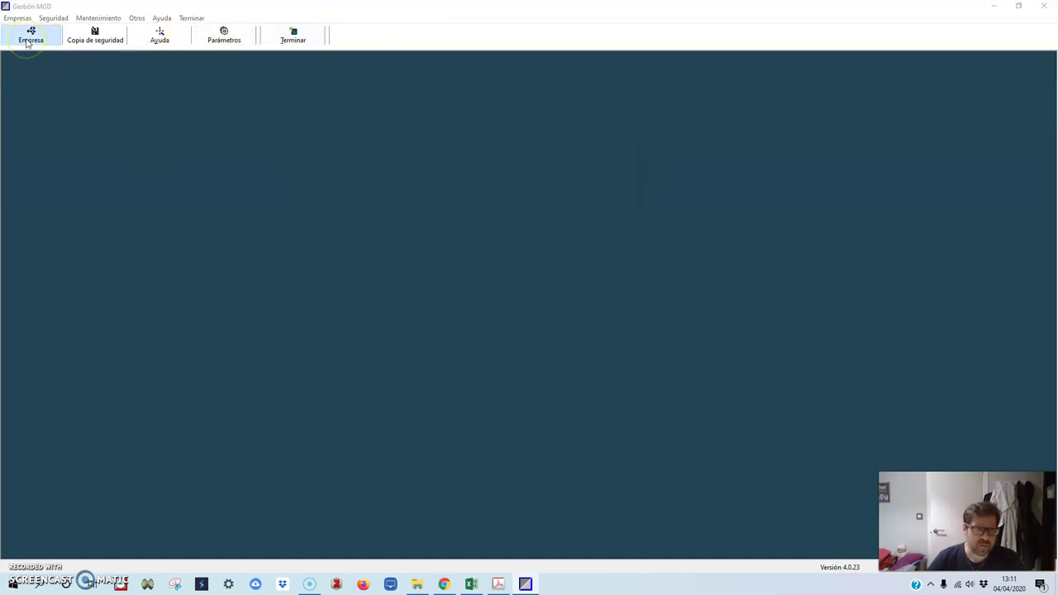
pyautogui.doubleClick(357, 345)
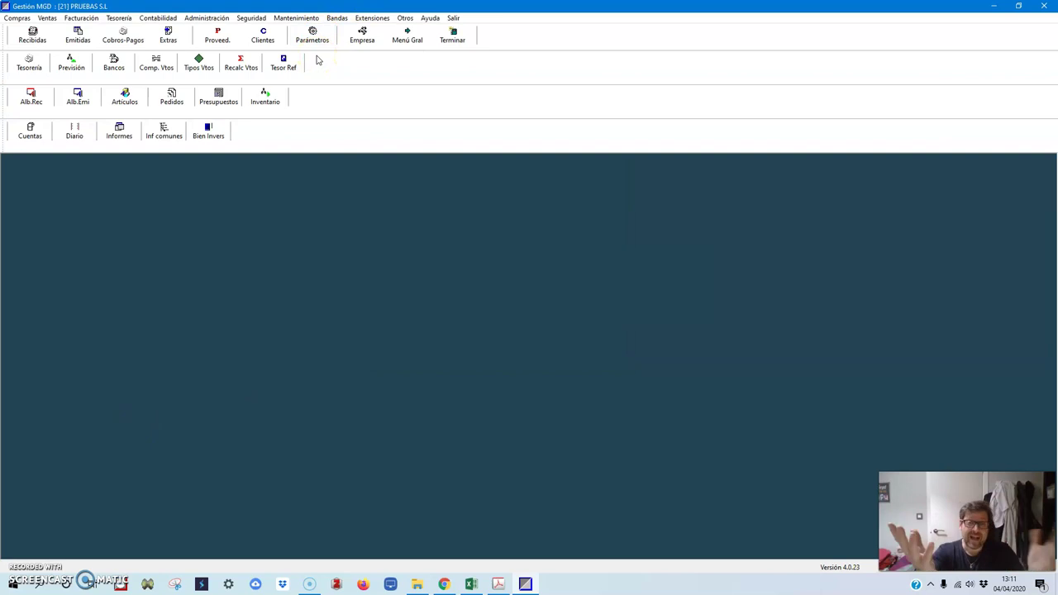
# Set the received invoices list to display 20 records and close the list
pyautogui.click(32, 35)
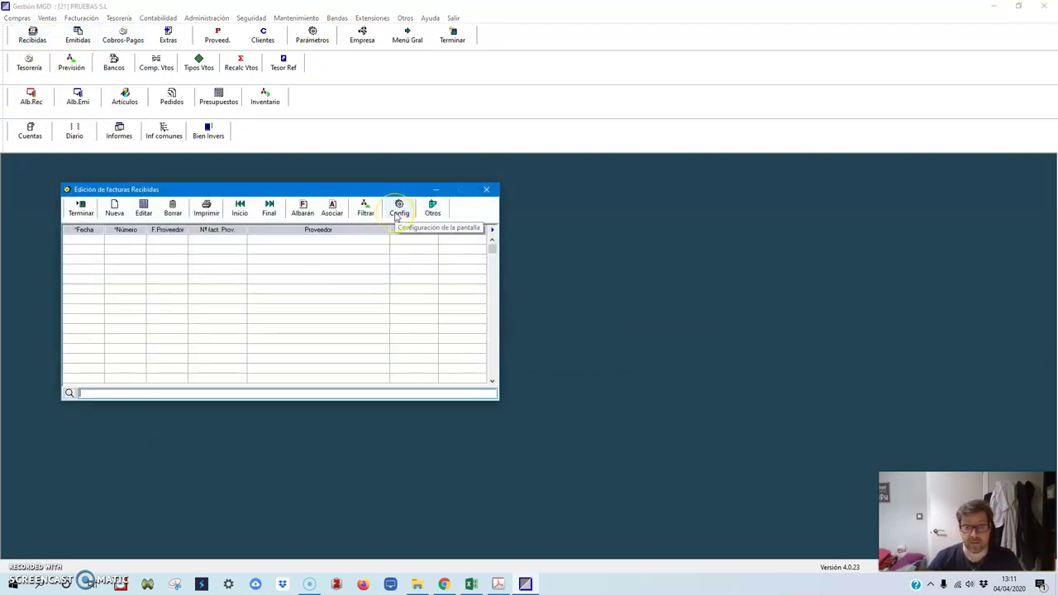
pyautogui.click(398, 213)
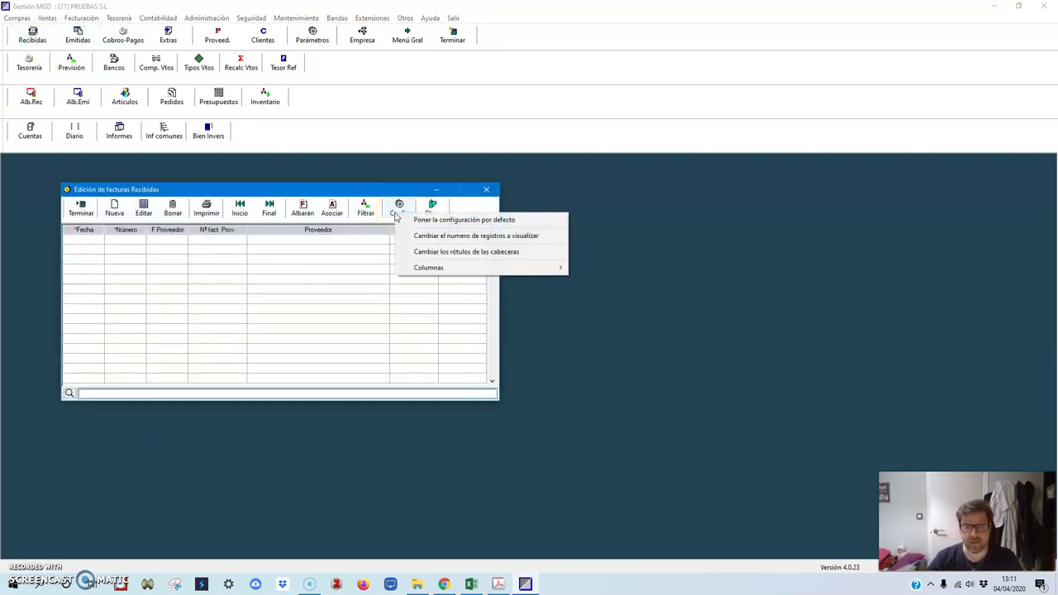
pyautogui.click(494, 237)
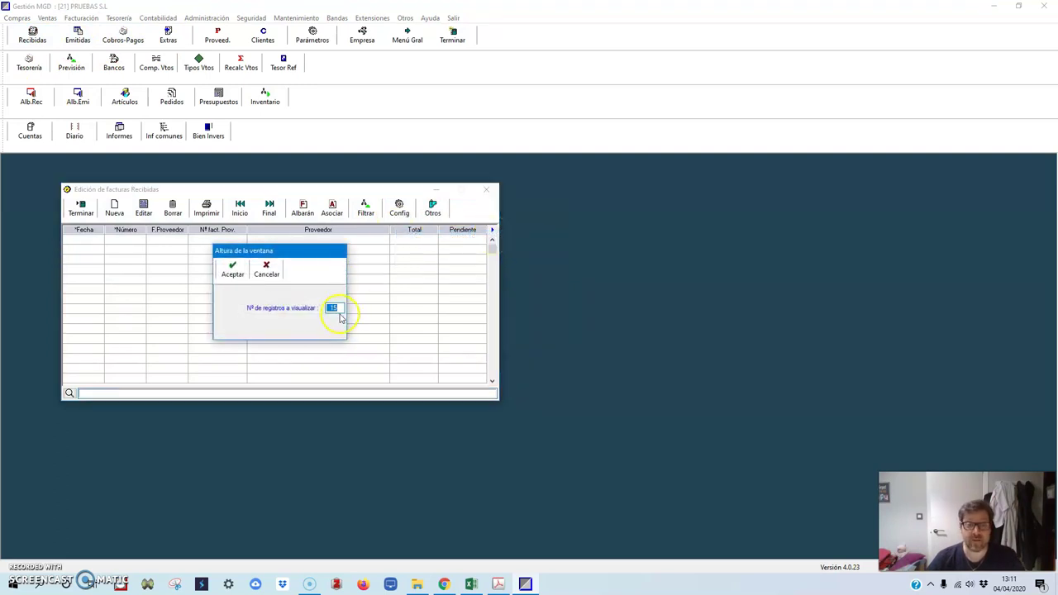
pyautogui.write('20')
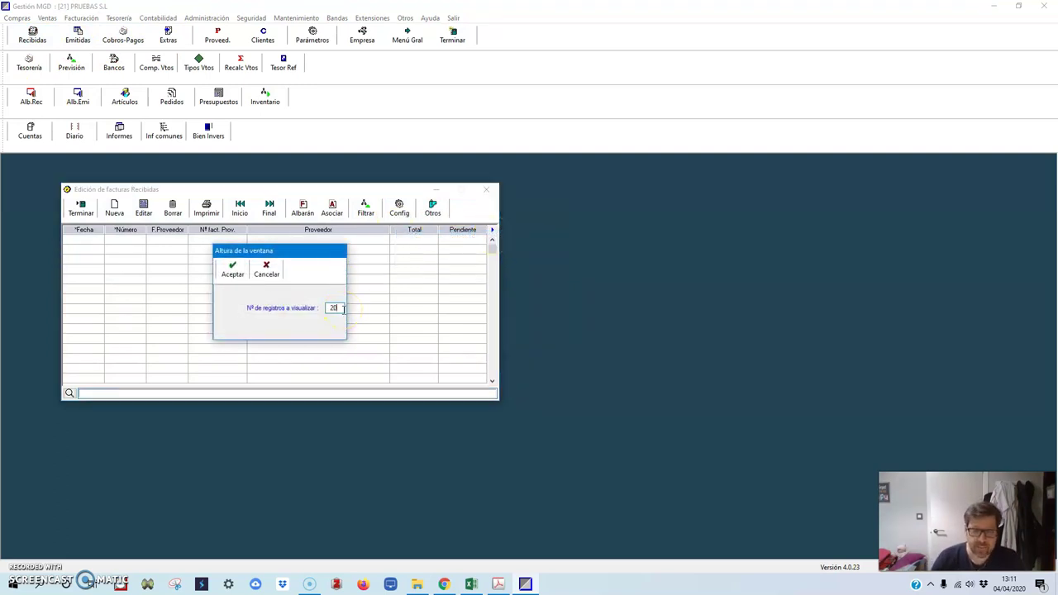
pyautogui.click(232, 269)
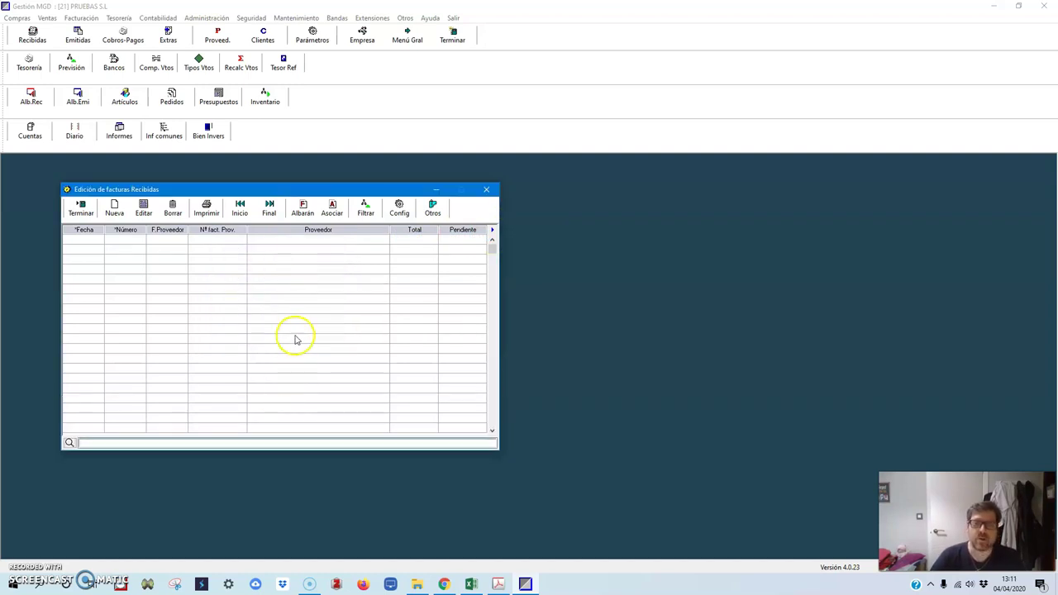
pyautogui.click(80, 207)
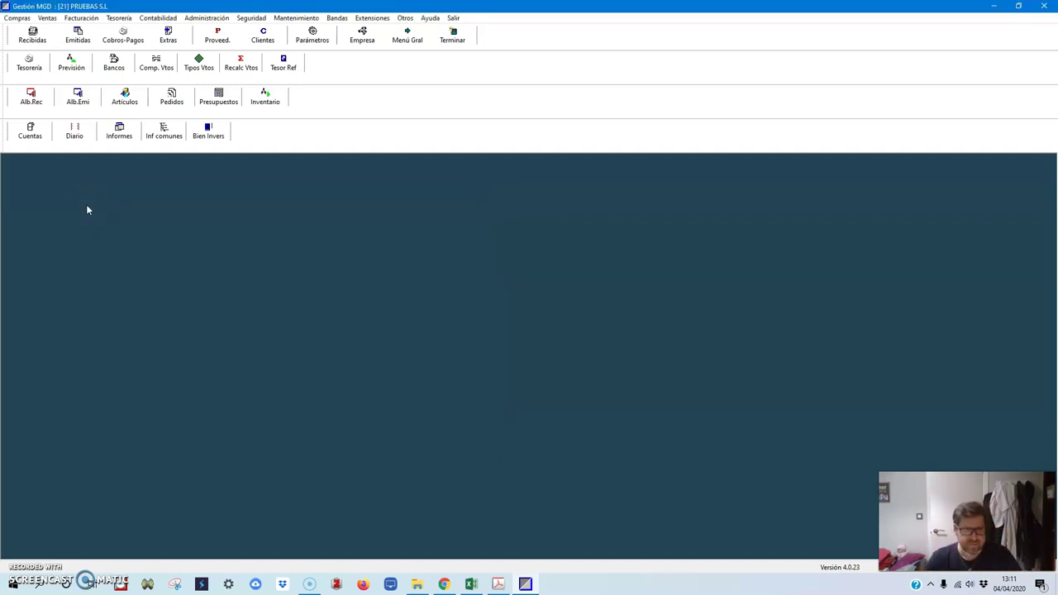
# Look at the bank records list of PRUEBAS S.L and close it
pyautogui.click(114, 67)
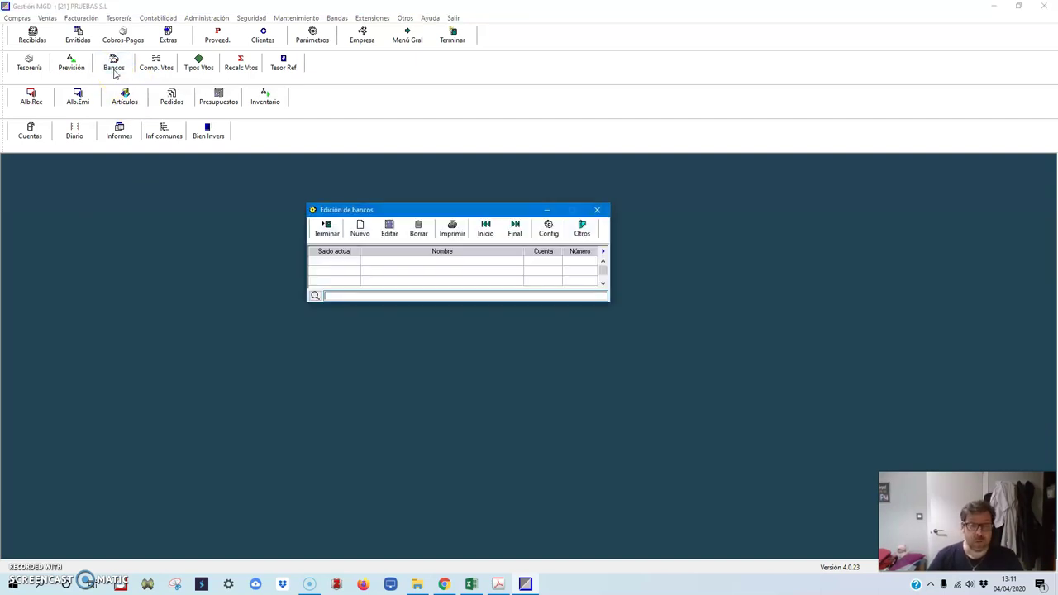
pyautogui.click(325, 229)
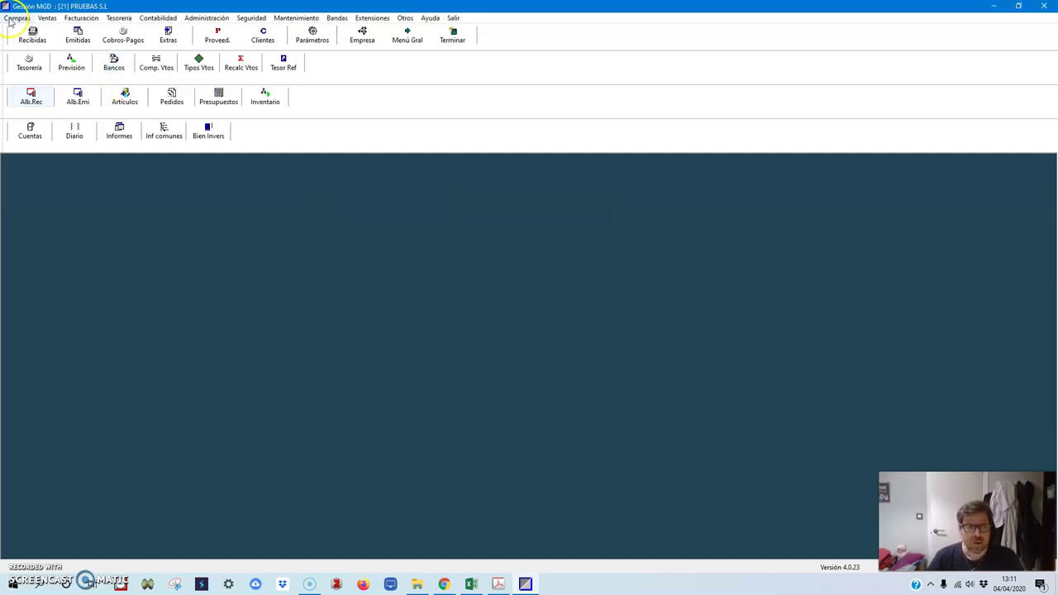
# Start a new bank entity with CAJA RURAL DE GRANADA as Banco/Caja and GRANADA as Sucursal
pyautogui.click(118, 17)
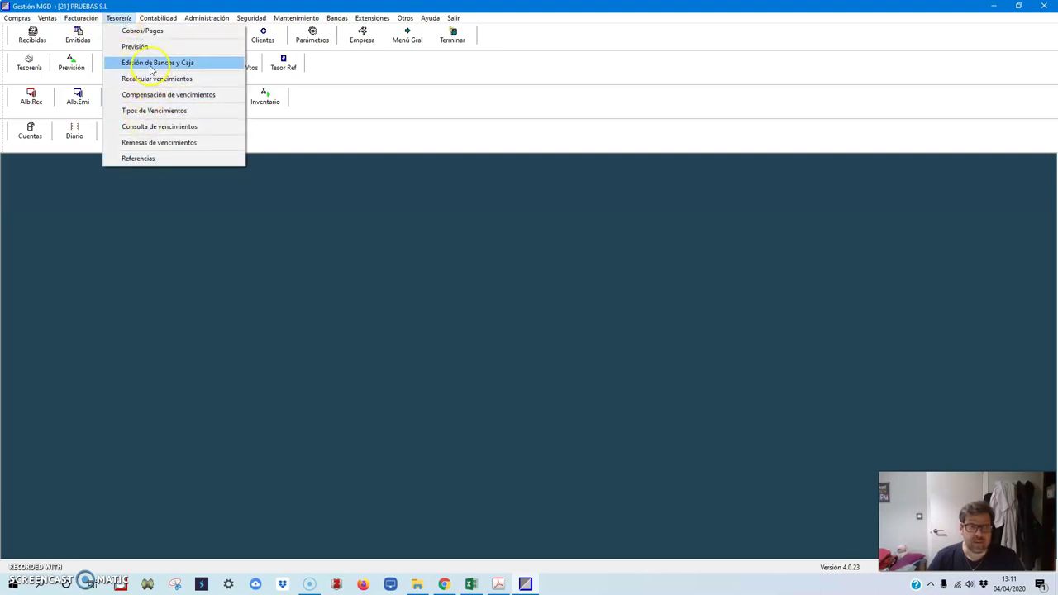
pyautogui.click(153, 64)
pyautogui.click(360, 229)
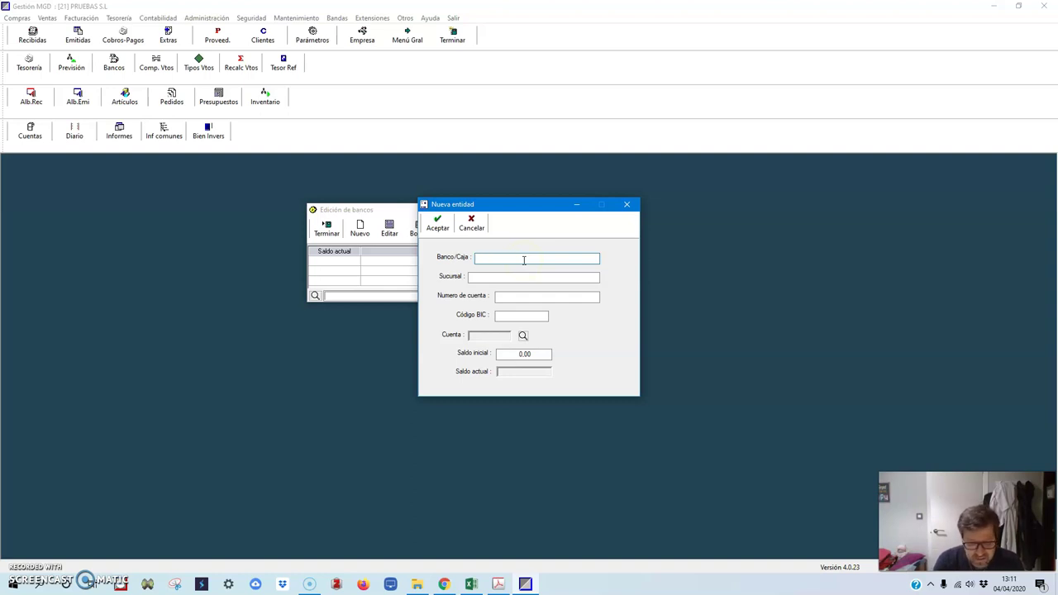
pyautogui.write('CAJA RURAL DE')
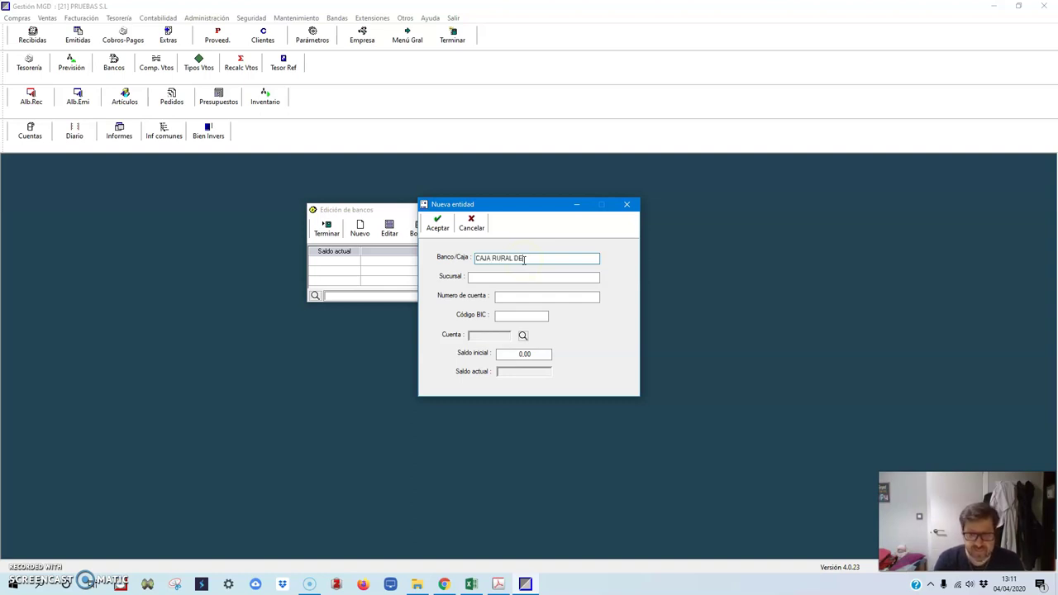
pyautogui.write(' GRANADA')
pyautogui.click(492, 278)
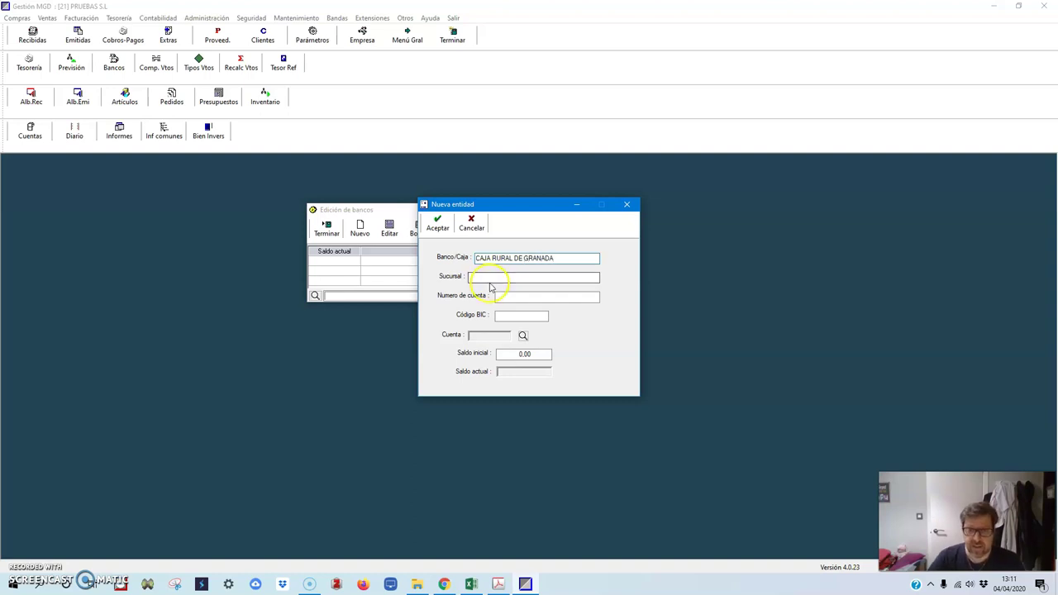
pyautogui.write('GRANA')
pyautogui.click(503, 295)
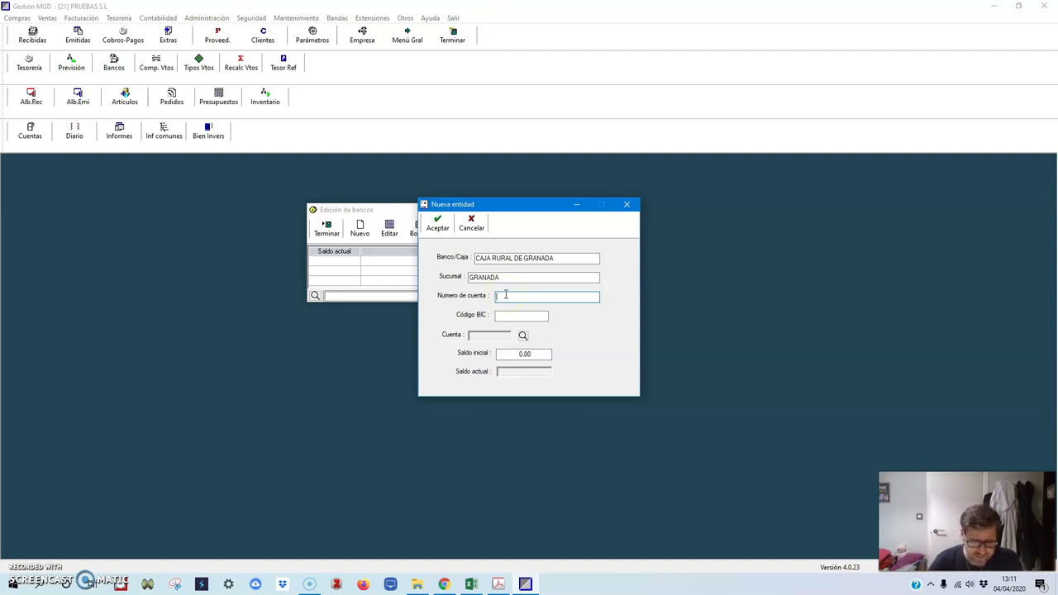
# Switch to the exercise PDF at the company's bank details and move the new bank form clear of it
pyautogui.click(497, 583)
pyautogui.scroll(5, 739, 289)
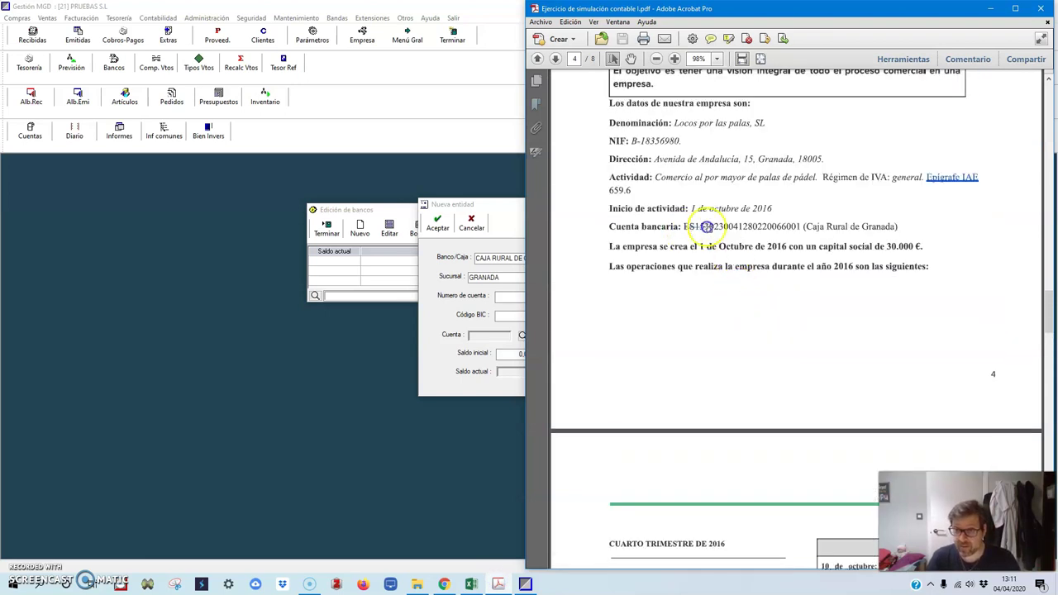
pyautogui.moveTo(488, 211); pyautogui.dragTo(305, 216)
pyautogui.click(497, 583)
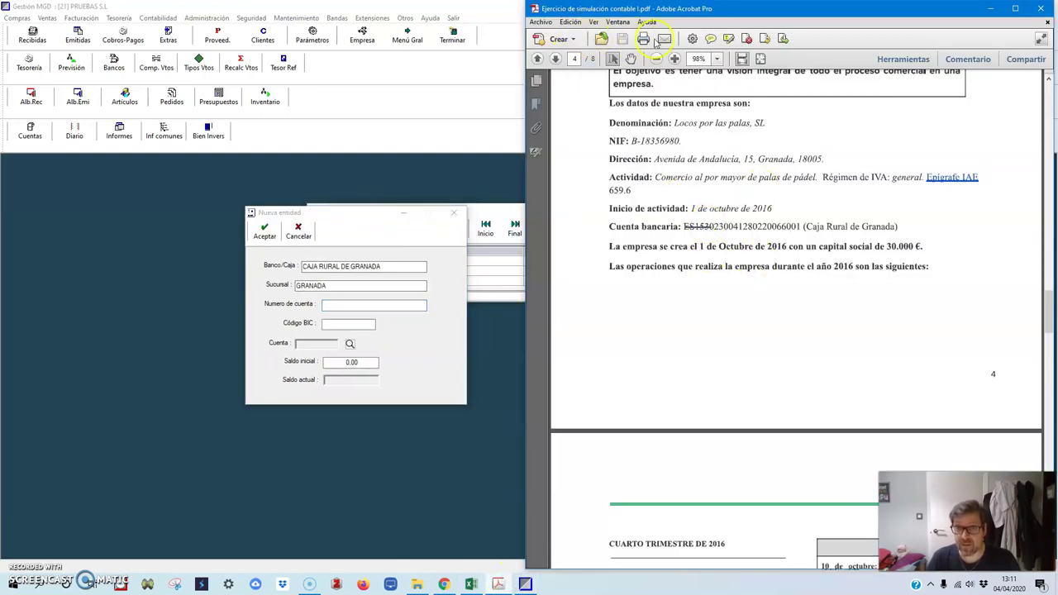
# Try to undo the strikethrough on the bank account text in the exercise PDF and close the document
pyautogui.click(571, 21)
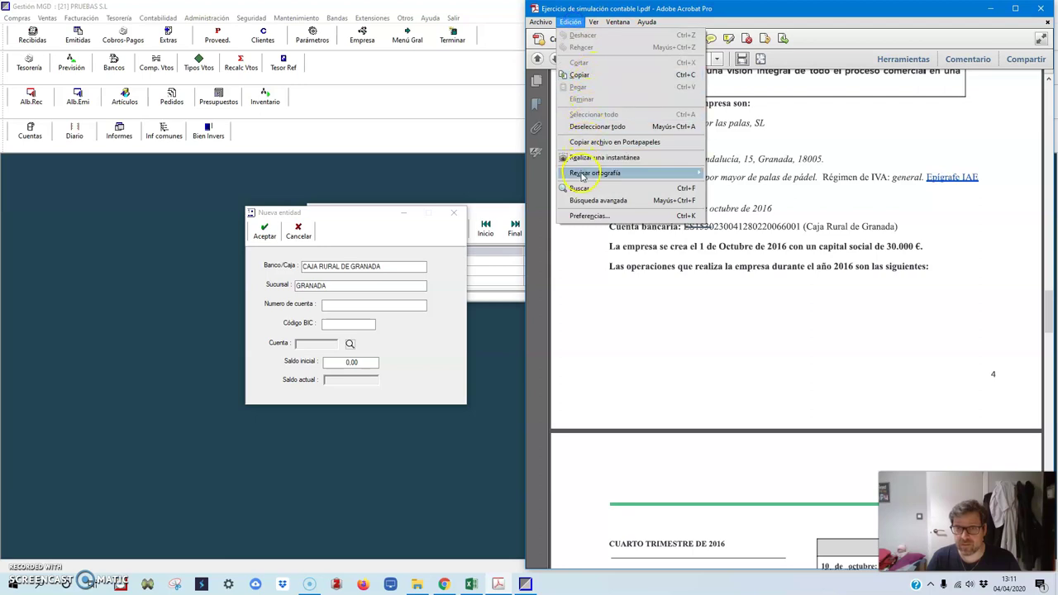
pyautogui.moveTo(549, 25)
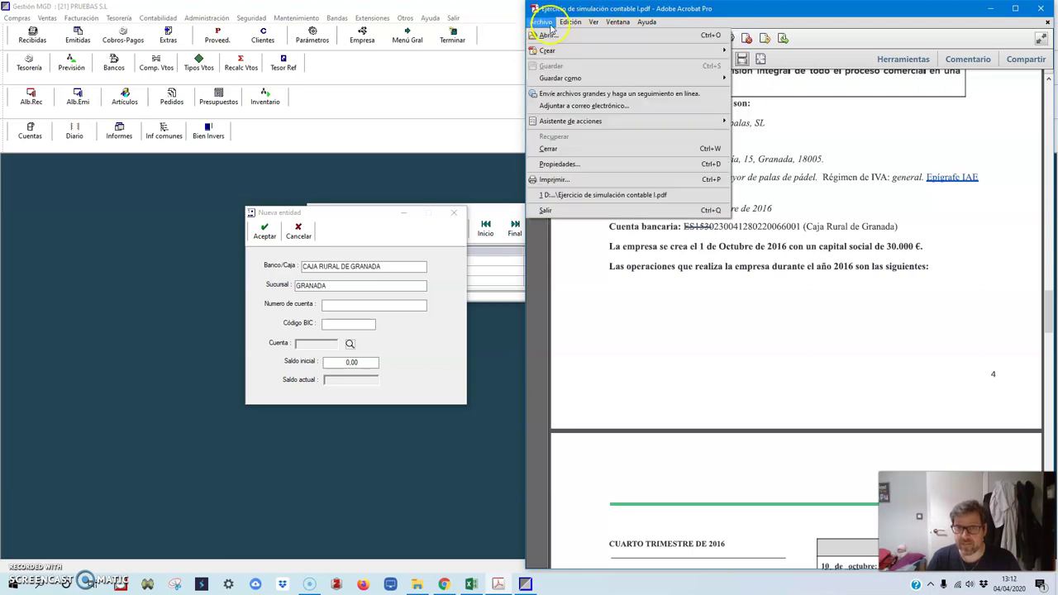
pyautogui.click(731, 8)
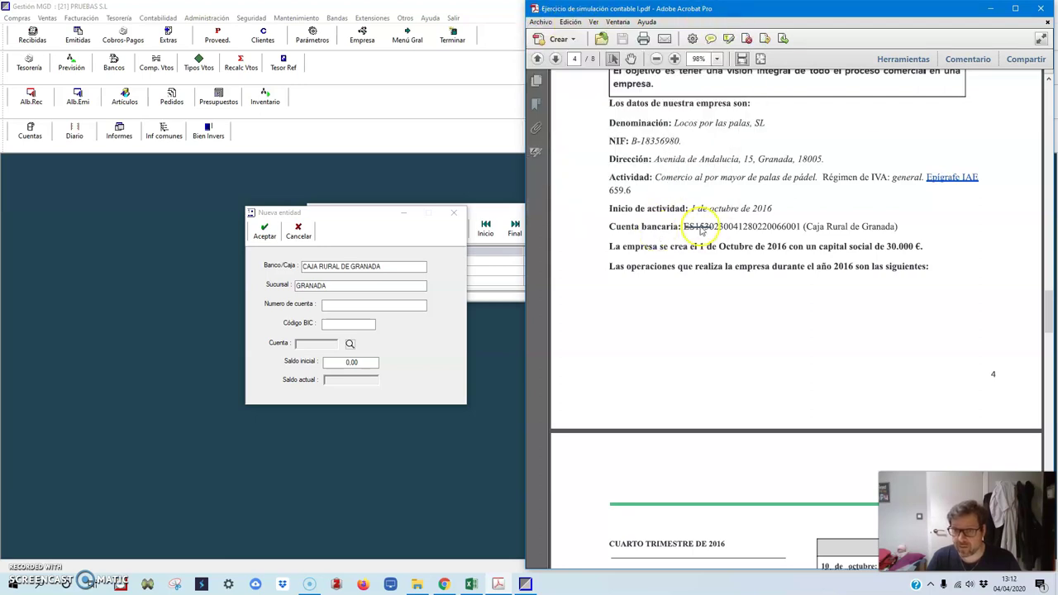
pyautogui.click(990, 9)
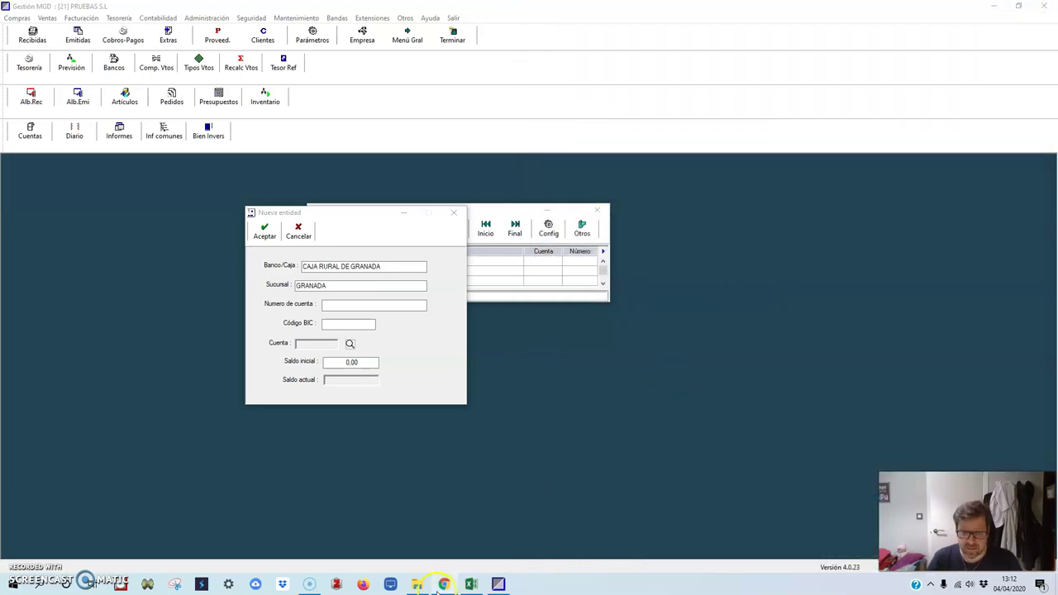
# Reopen Ejercicio de simulación contable I.pdf from its folder beside the bank form and show the company data on page 4
pyautogui.click(417, 584)
pyautogui.click(545, 157)
pyautogui.doubleClick(544, 157)
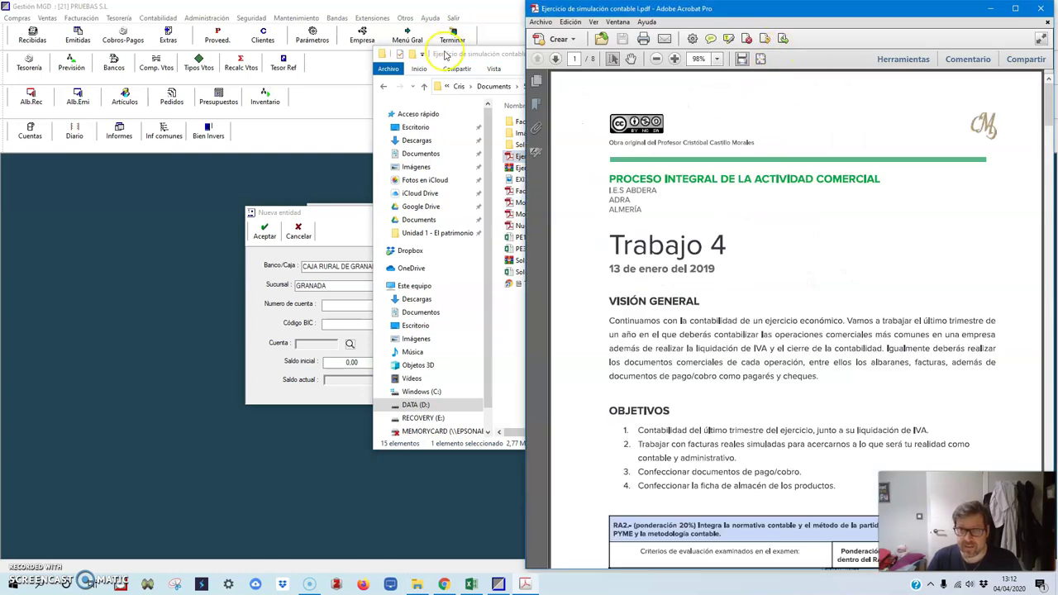
pyautogui.click(444, 55)
pyautogui.click(789, 52)
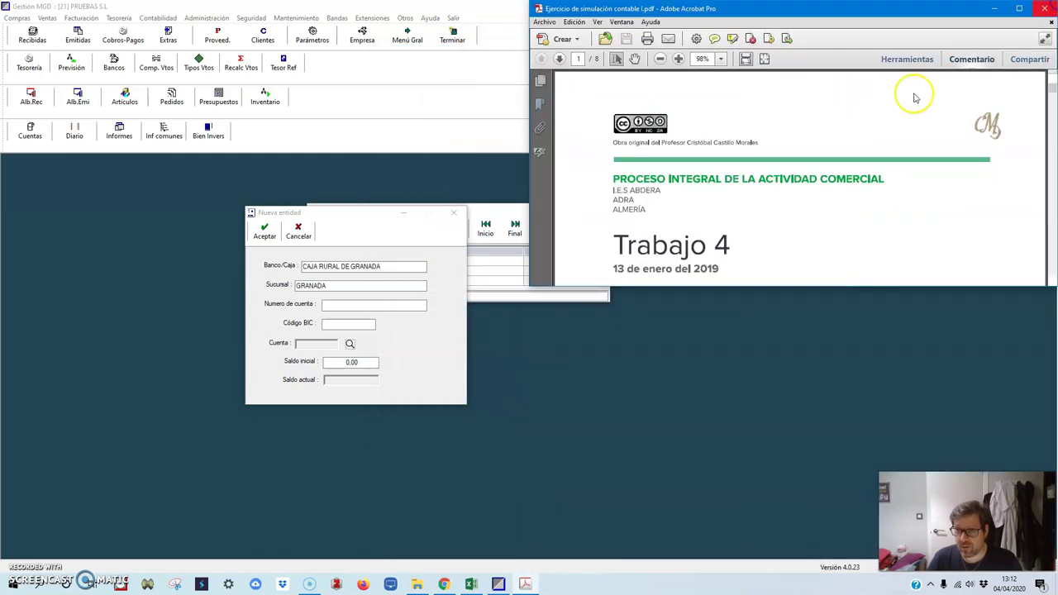
pyautogui.moveTo(699, 285); pyautogui.dragTo(685, 568)
pyautogui.scroll(-10, 810, 278)
pyautogui.scroll(-15, 817, 300)
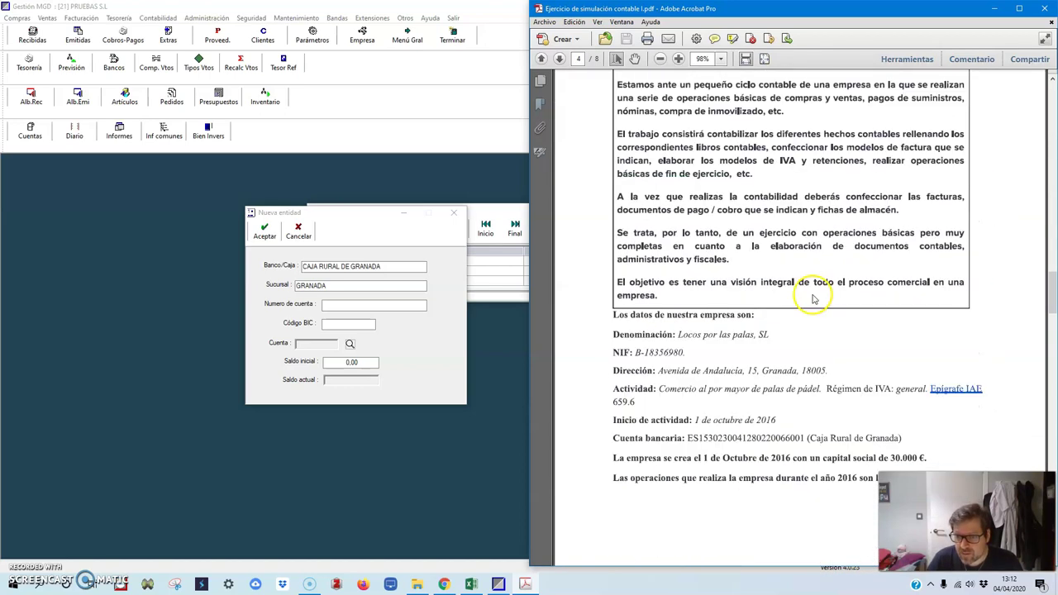
pyautogui.scroll(-1, 812, 299)
# Fill in the new bank's account number from the company data in the exercise PDF
pyautogui.click(334, 305)
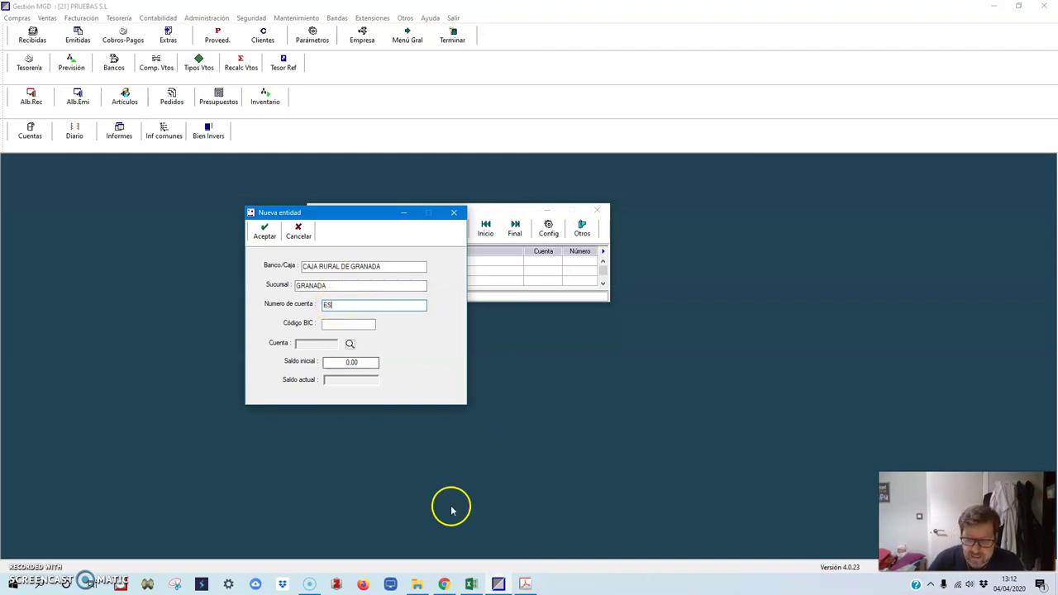
pyautogui.click(526, 584)
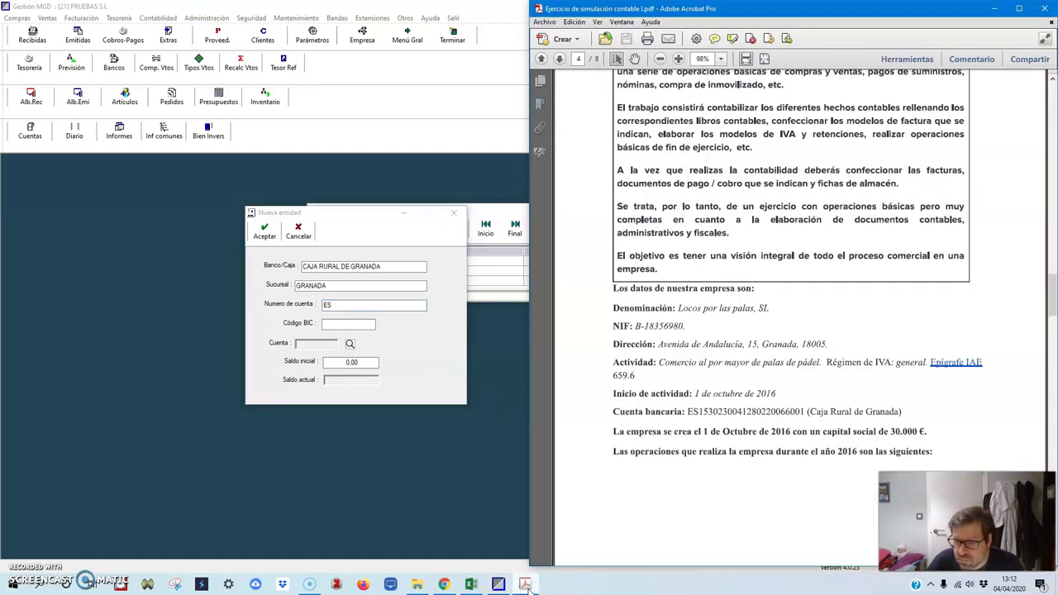
pyautogui.click(525, 584)
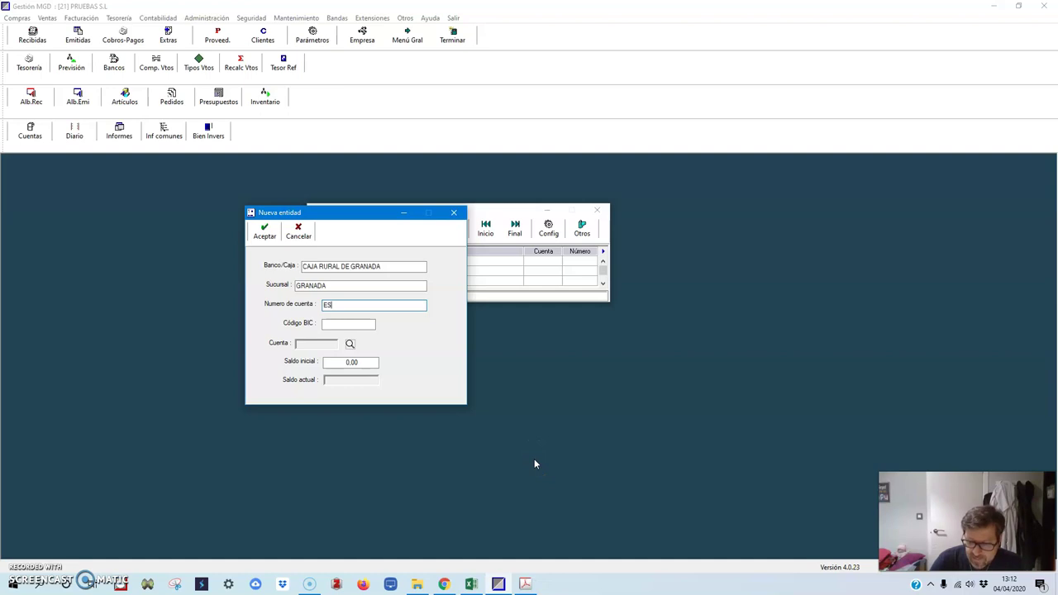
pyautogui.click(526, 584)
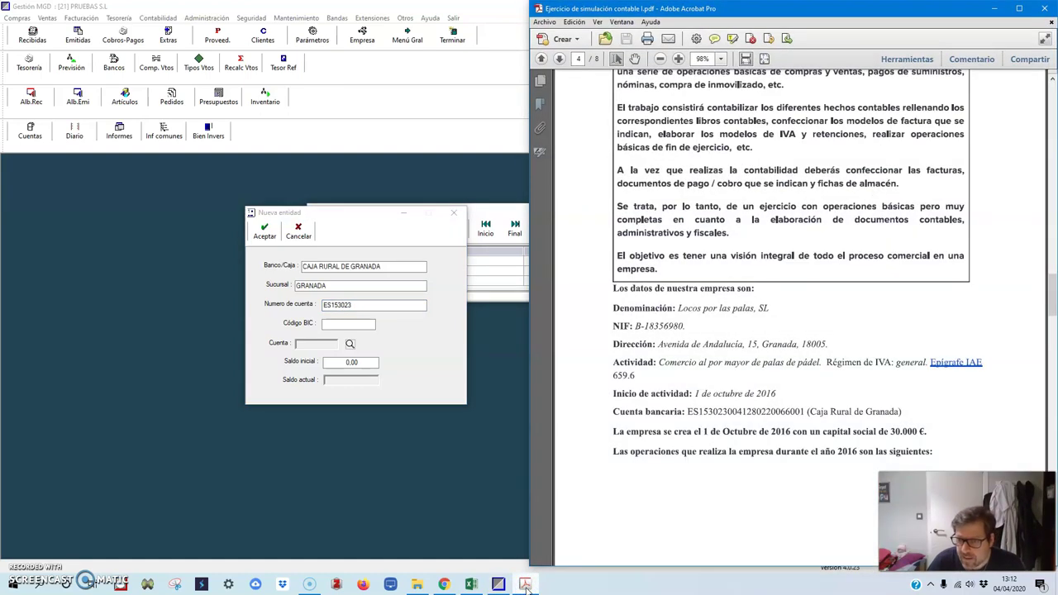
pyautogui.click(525, 584)
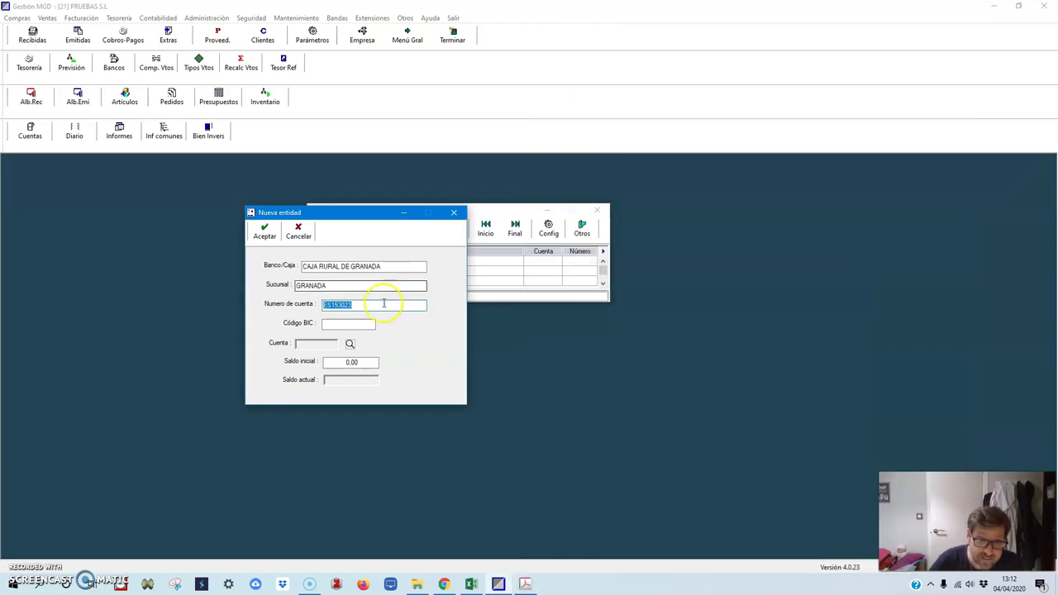
pyautogui.click(355, 305)
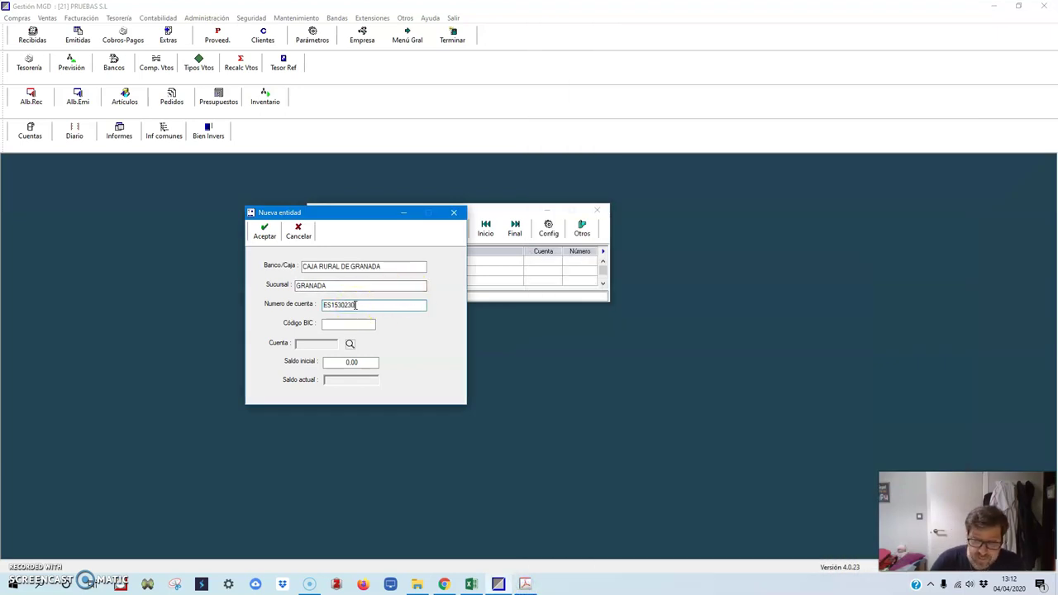
pyautogui.click(525, 584)
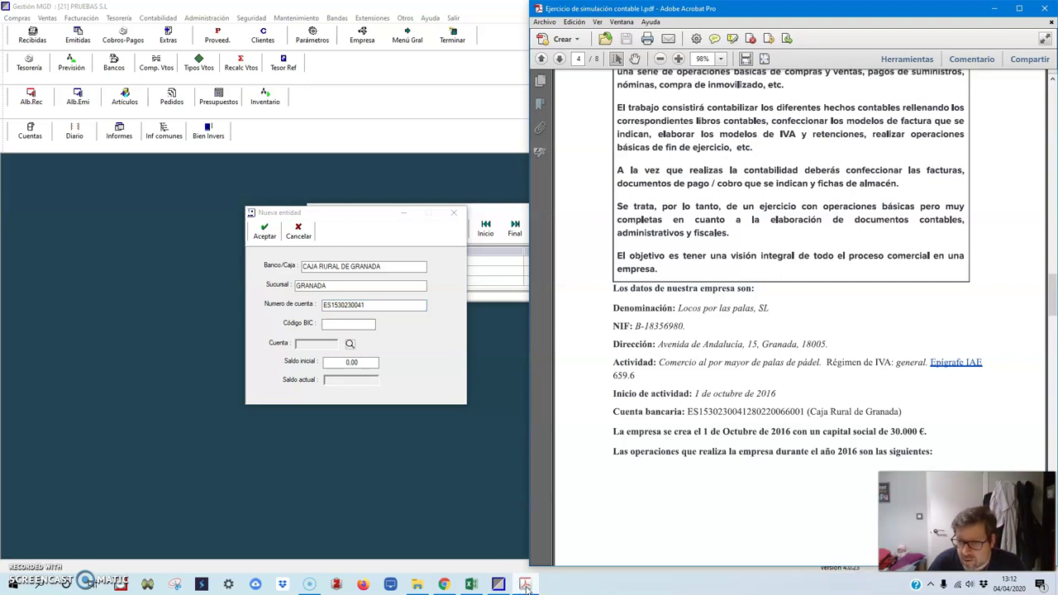
pyautogui.click(525, 585)
pyautogui.click(366, 305)
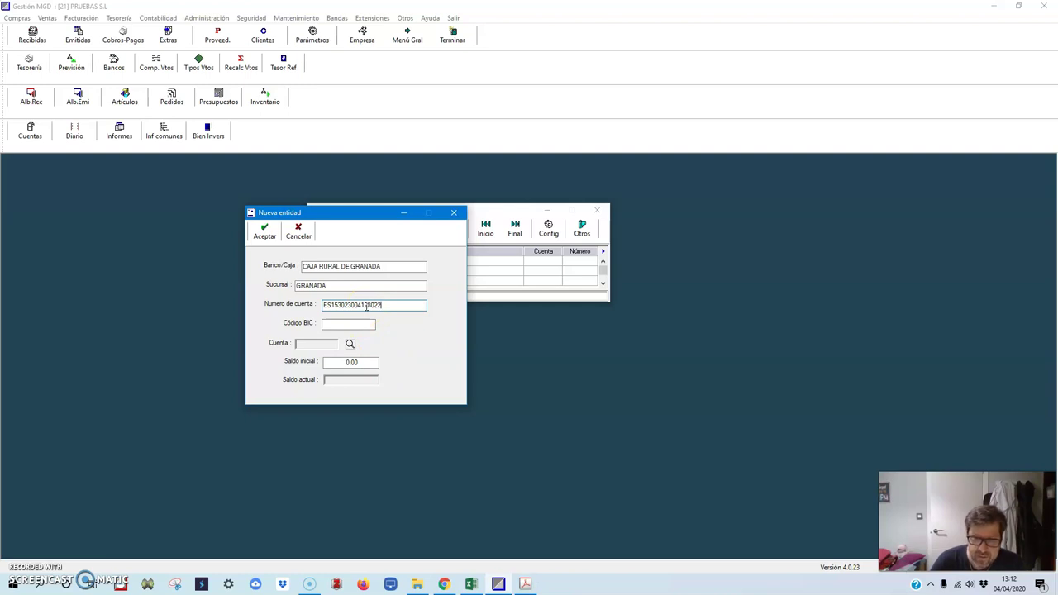
pyautogui.click(526, 584)
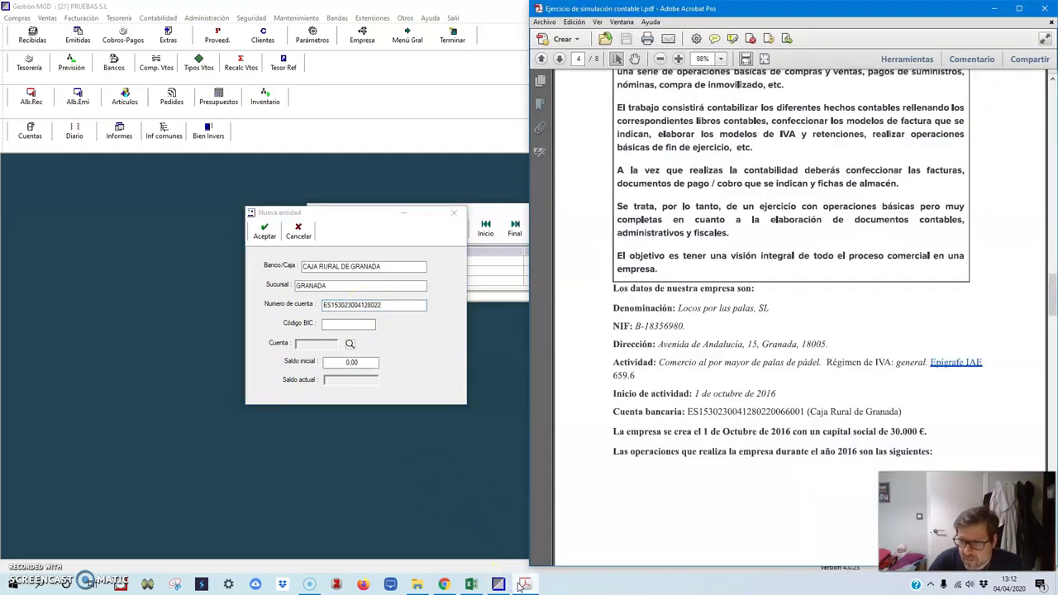
pyautogui.click(521, 585)
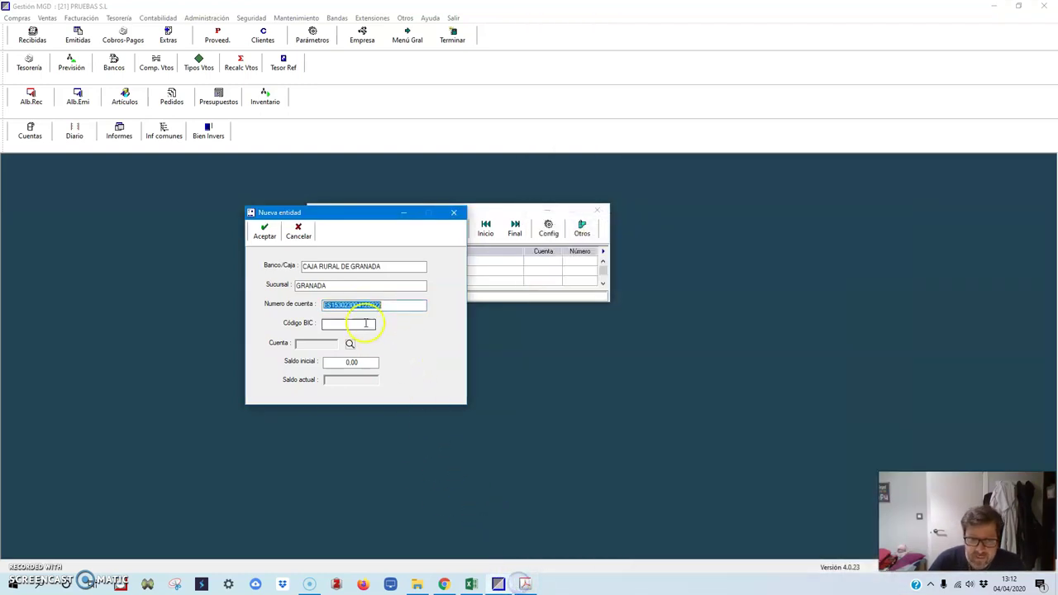
pyautogui.click(381, 307)
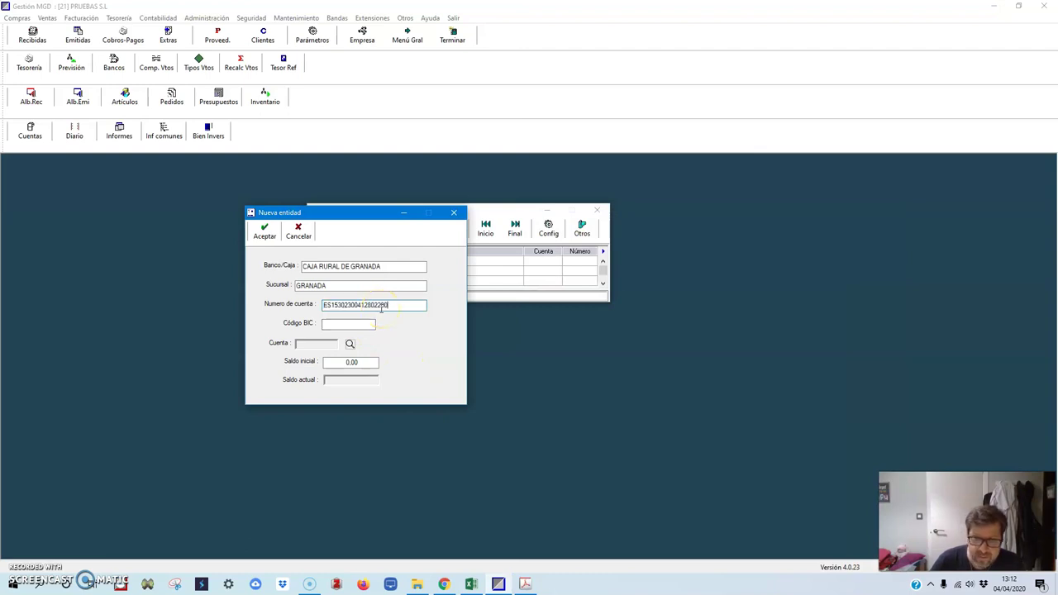
pyautogui.click(349, 323)
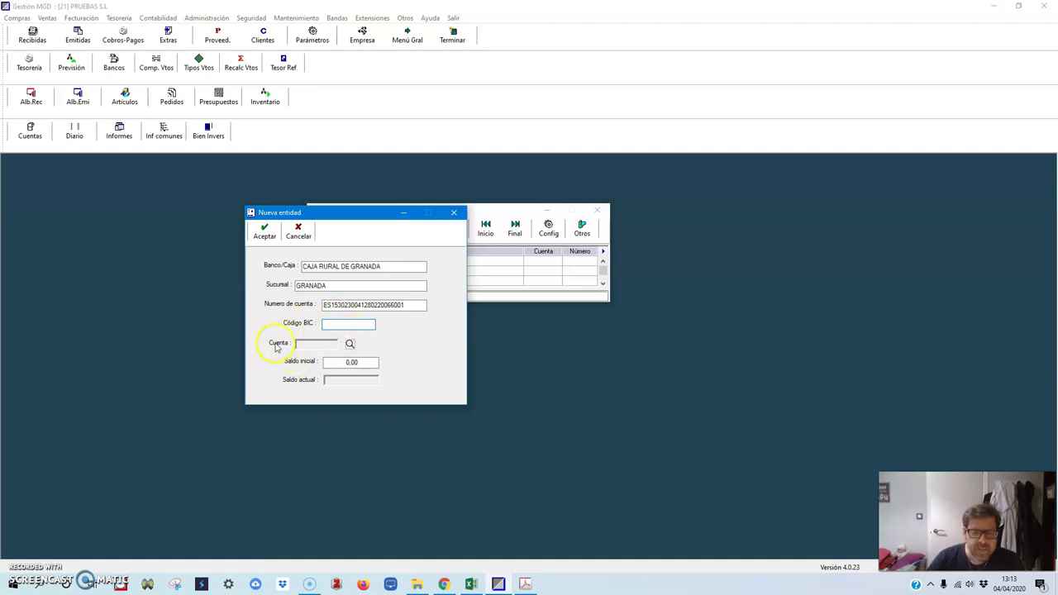
# Start a new ledger account from the bank form's account lookup and check the bank account code in the Excel Libro Diario
pyautogui.click(350, 344)
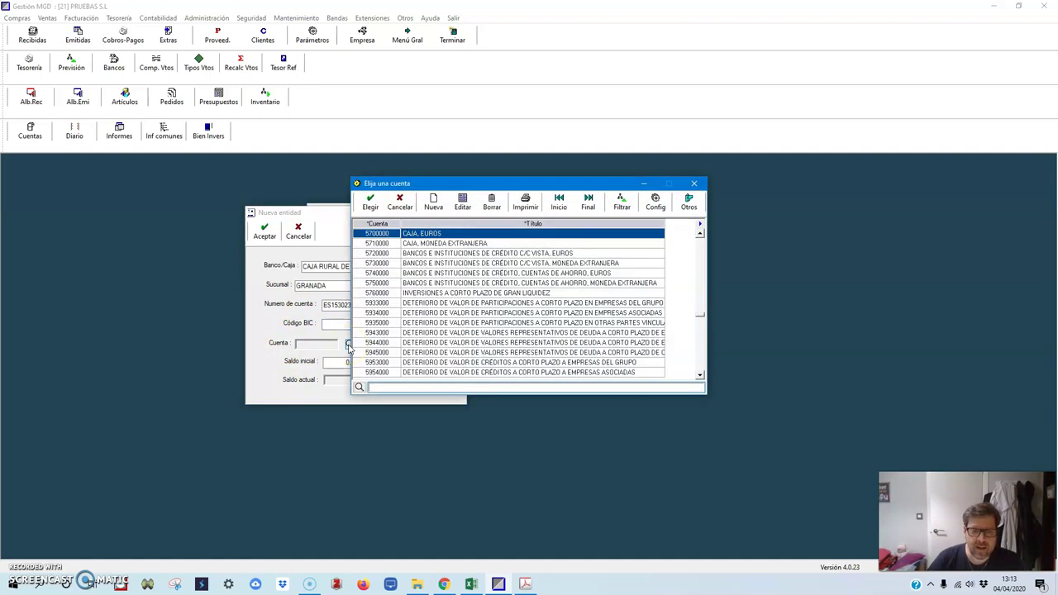
pyautogui.click(378, 234)
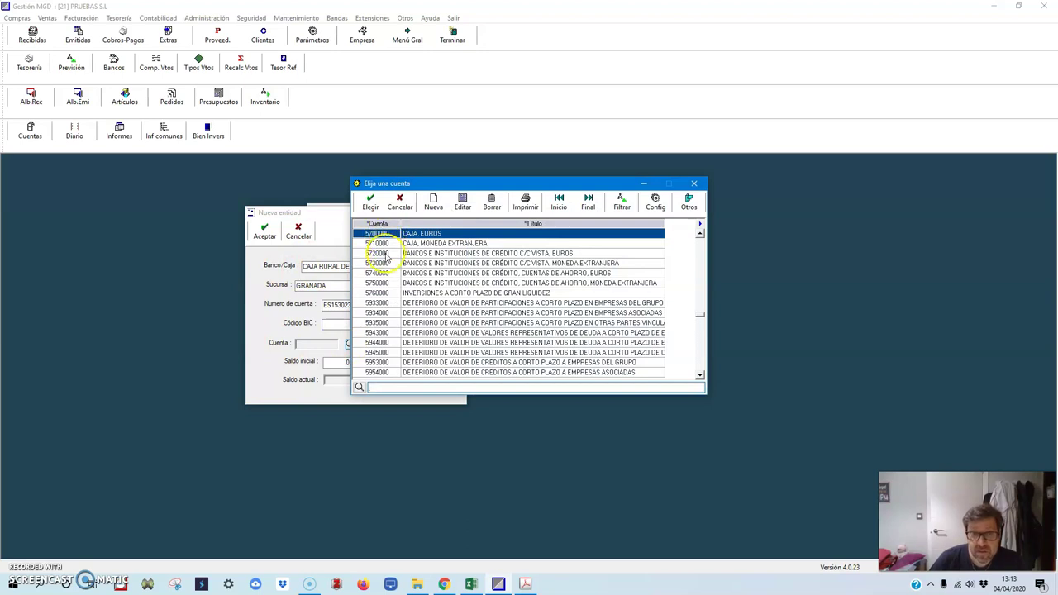
pyautogui.click(384, 253)
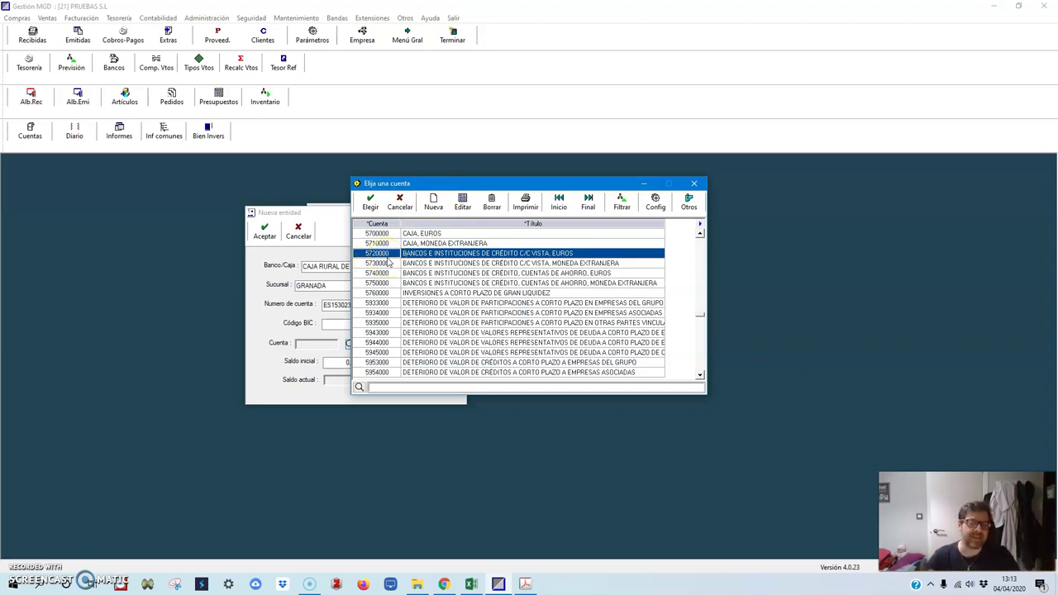
pyautogui.click(433, 202)
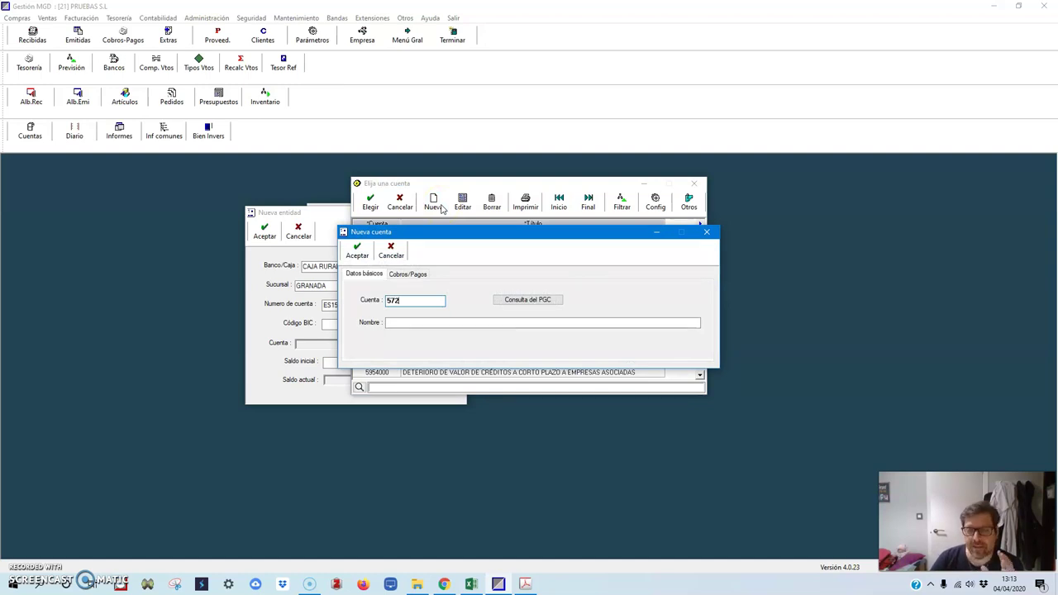
pyautogui.click(471, 584)
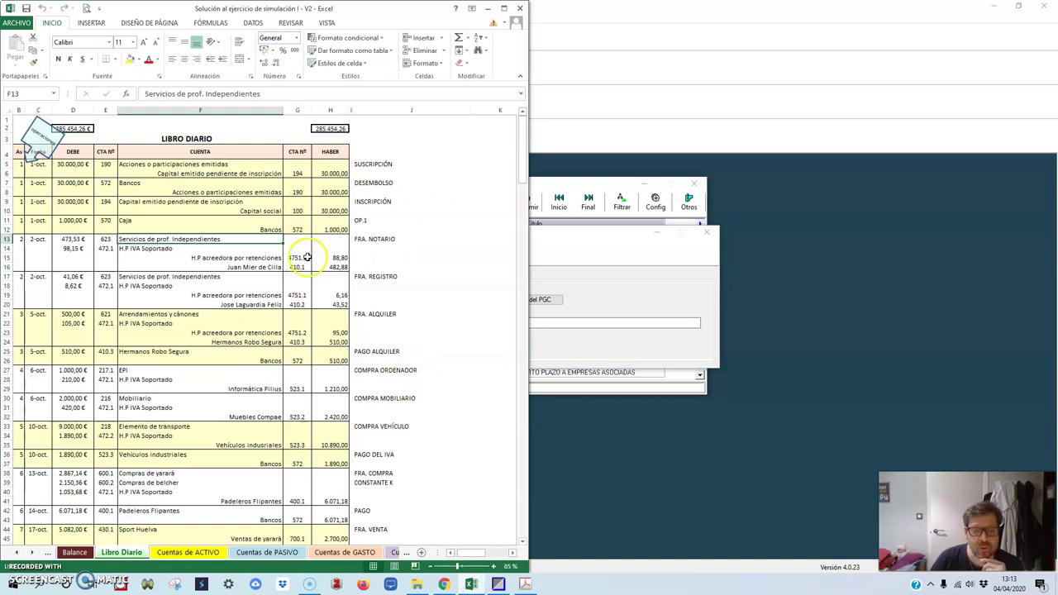
pyautogui.click(487, 10)
# Create ledger account 572.1 with the name CAJA RURAL DE GRANADA
pyautogui.write('572.1')
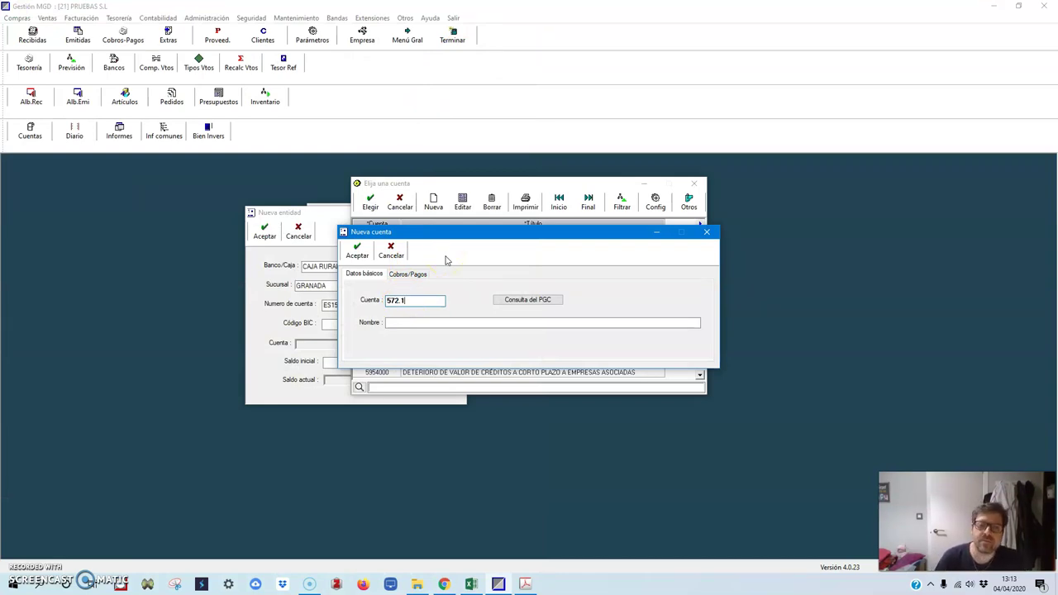
pyautogui.press('Return')
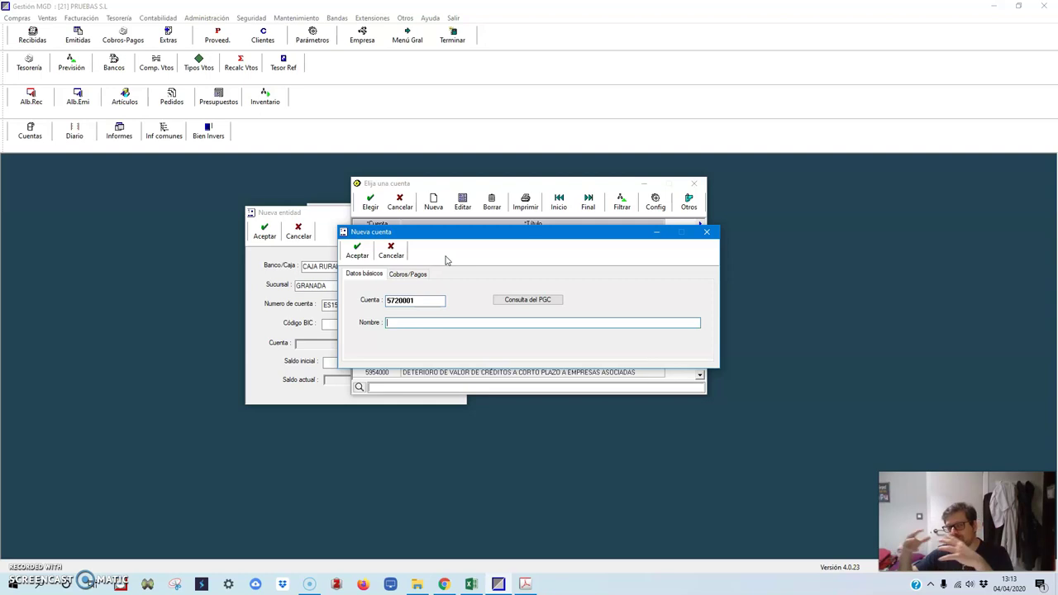
pyautogui.click(436, 285)
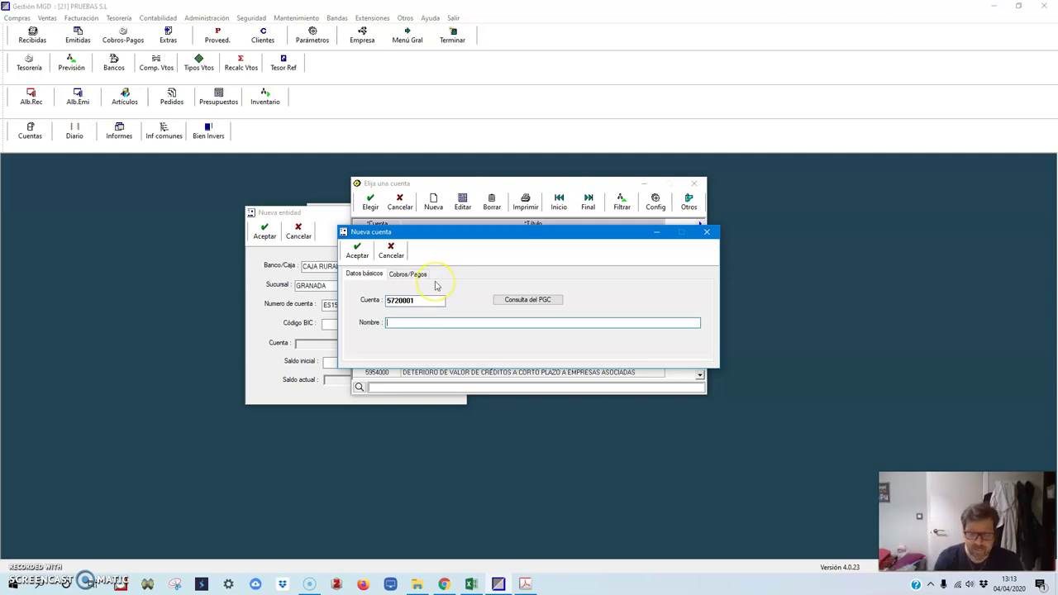
pyautogui.write('CAJA RURAL DE GRANADA')
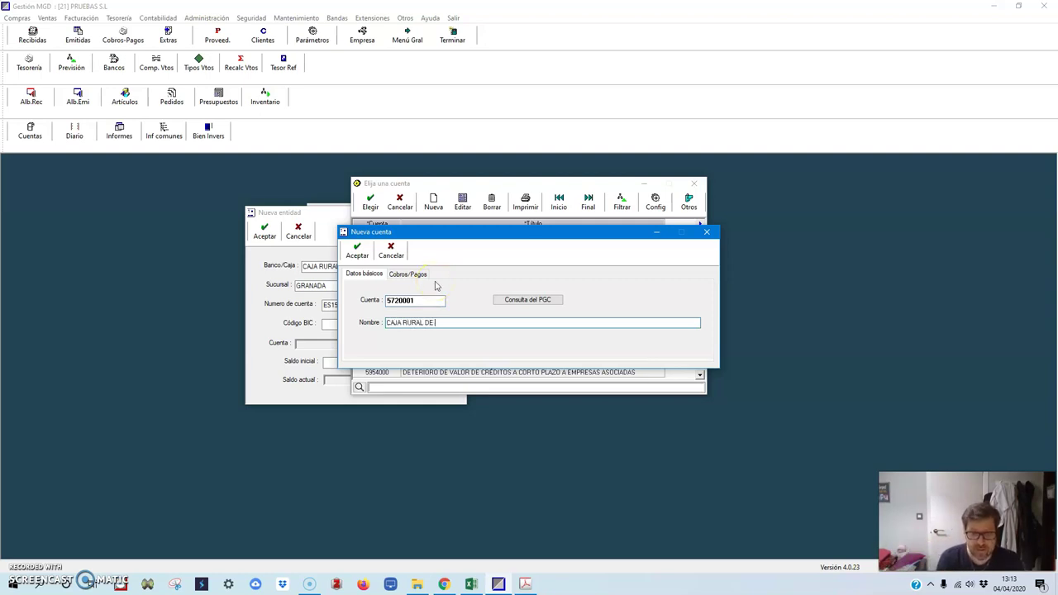
pyautogui.click(439, 265)
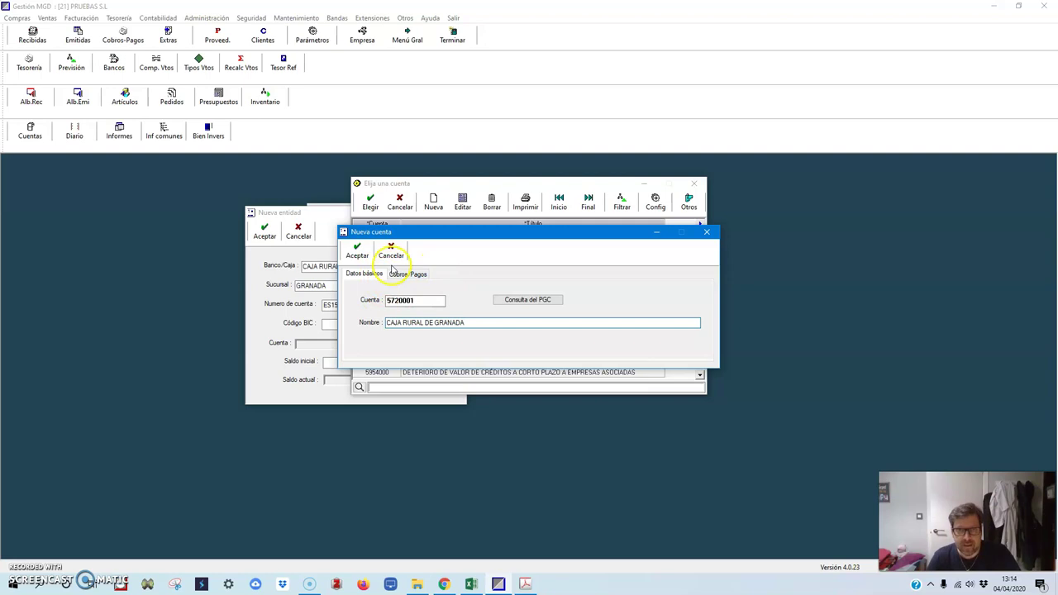
pyautogui.click(358, 252)
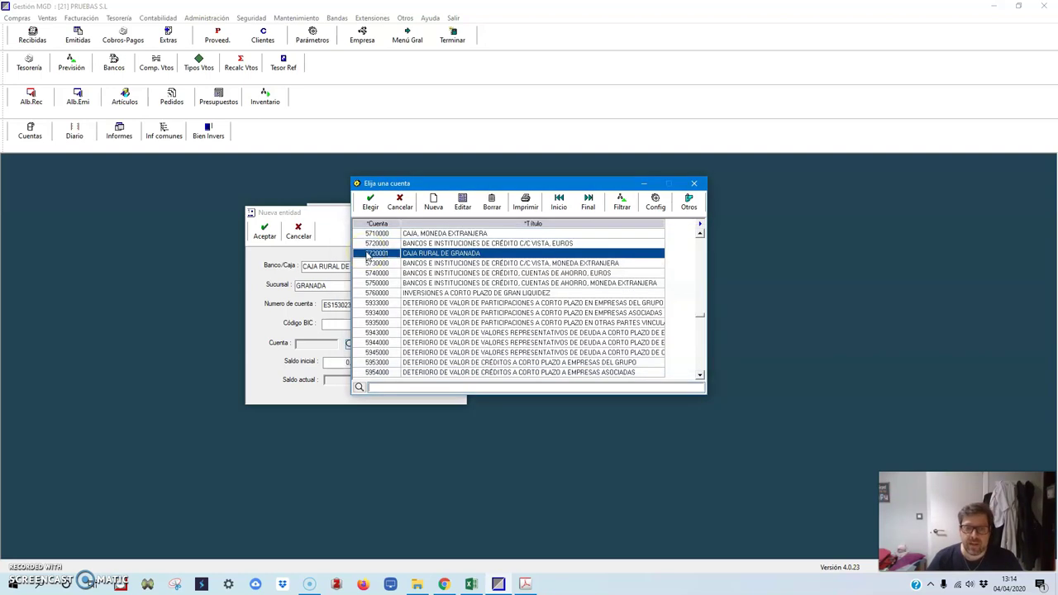
# Link ledger account 5720001 CAJA RURAL DE GRANADA to the new bank and save the bank record
pyautogui.click(399, 243)
pyautogui.click(398, 254)
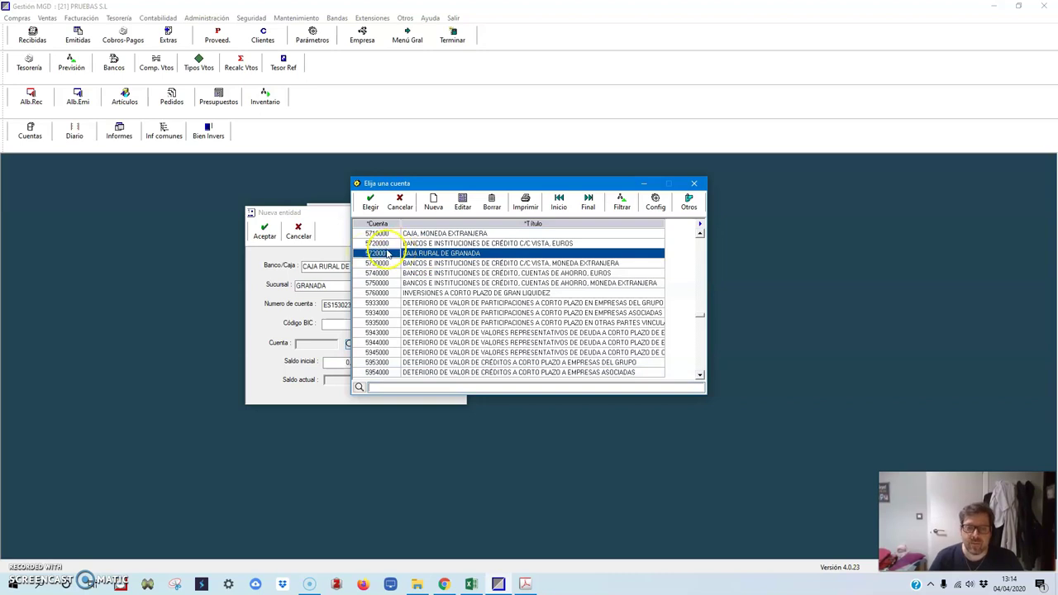
pyautogui.doubleClick(397, 254)
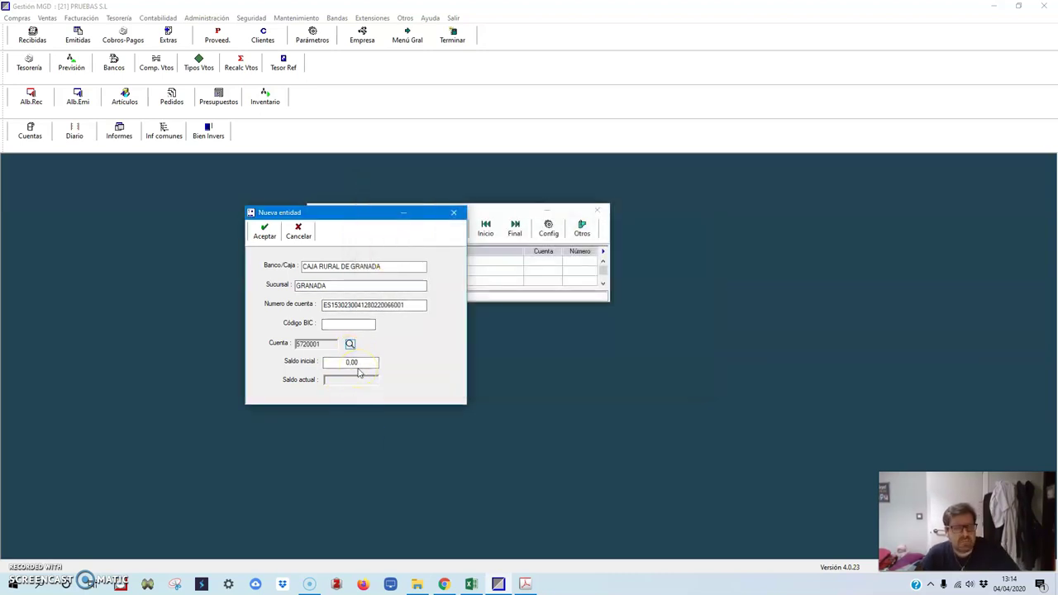
pyautogui.click(264, 231)
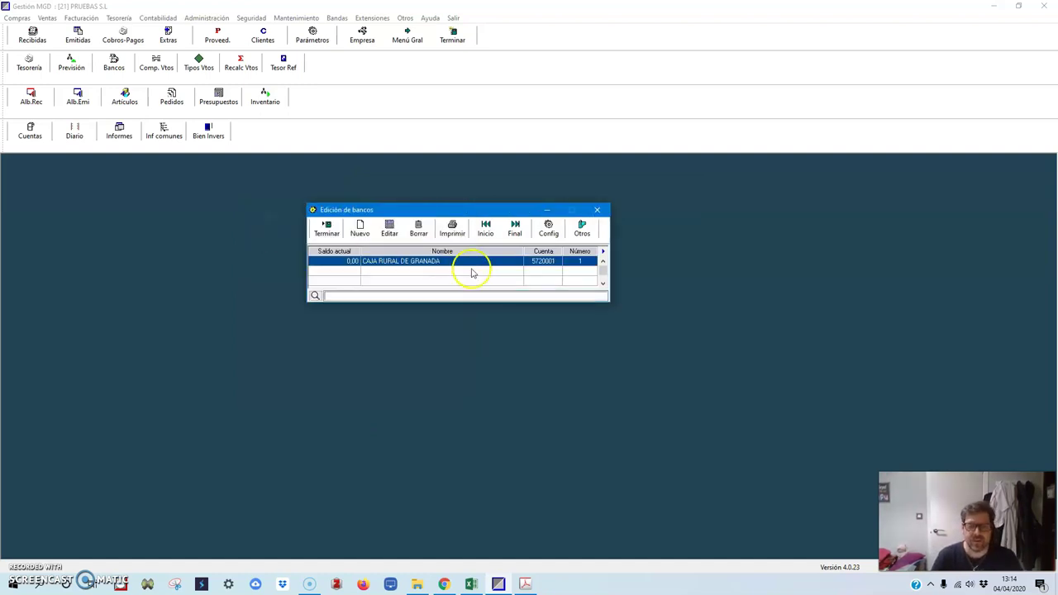
# Start a second bank entry for the company's cash box and name it CAJA DE EMPRESA
pyautogui.click(366, 232)
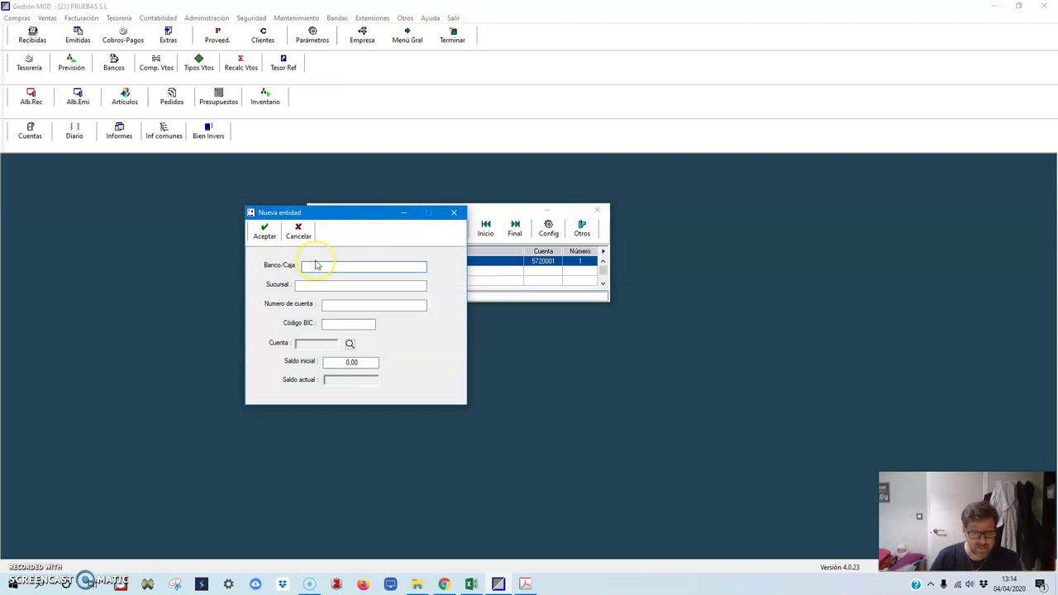
pyautogui.write('CAJ')
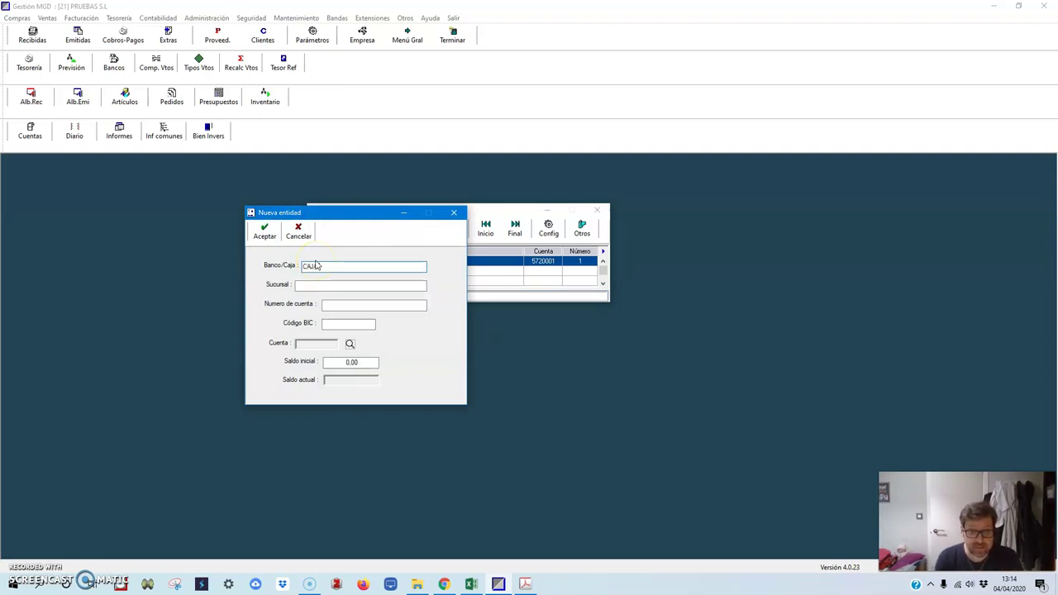
pyautogui.write('A DE EM')
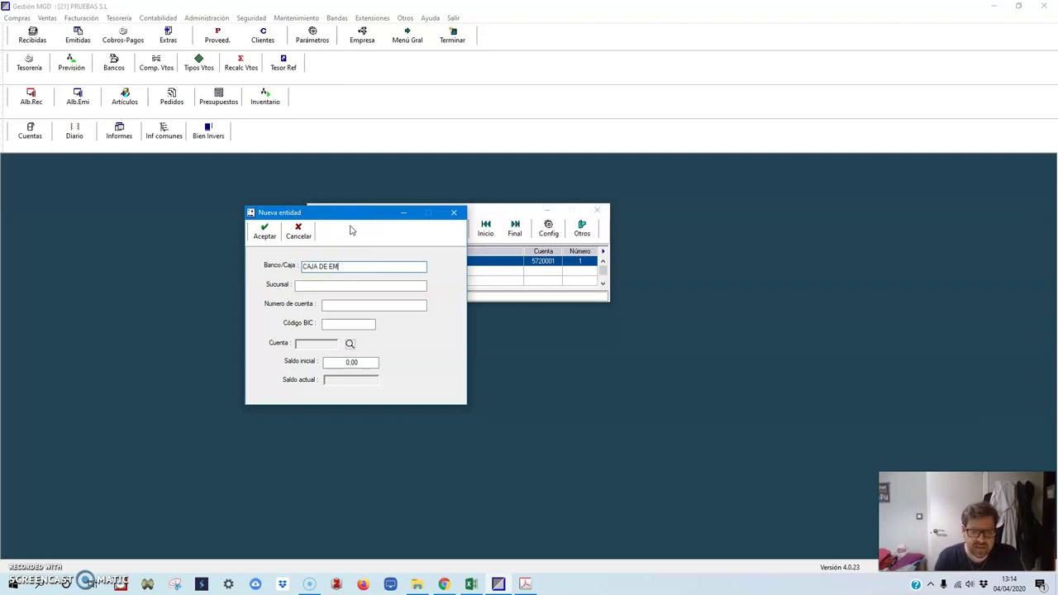
pyautogui.write('NRPESAPRE')
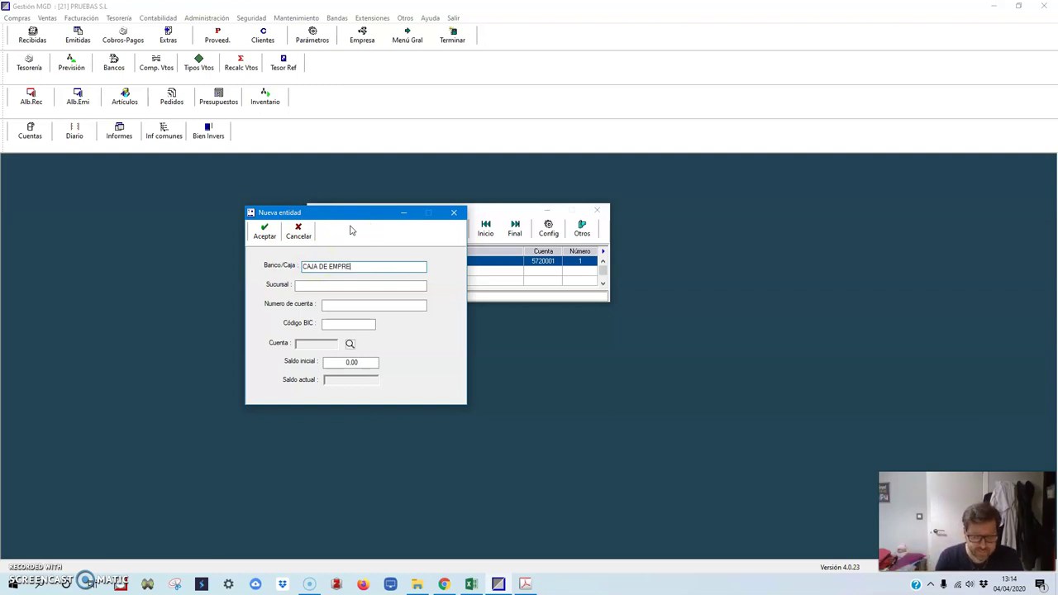
pyautogui.write('SA')
pyautogui.click(301, 285)
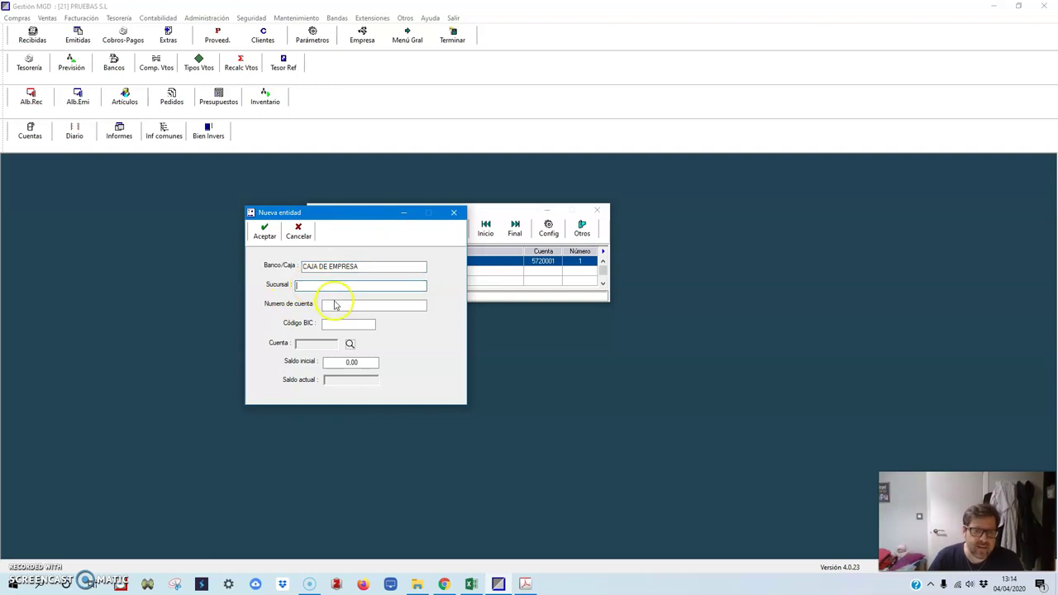
pyautogui.click(339, 305)
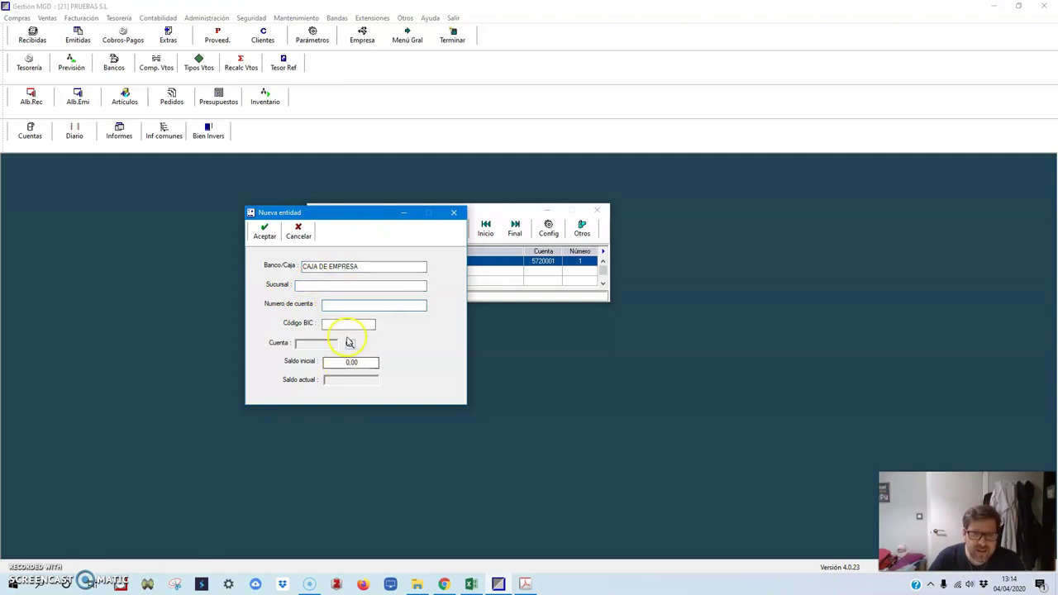
# Link the CAJA DE EMPRESA entry to ledger account 5700000 CAJA, EUROS, then save it and close the bank list
pyautogui.click(350, 344)
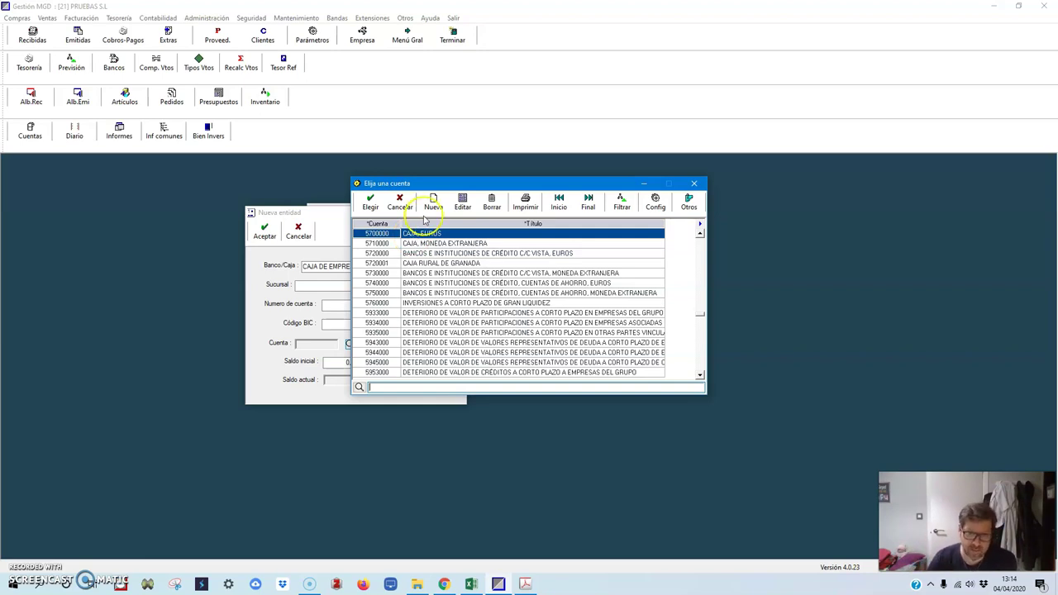
pyautogui.doubleClick(430, 237)
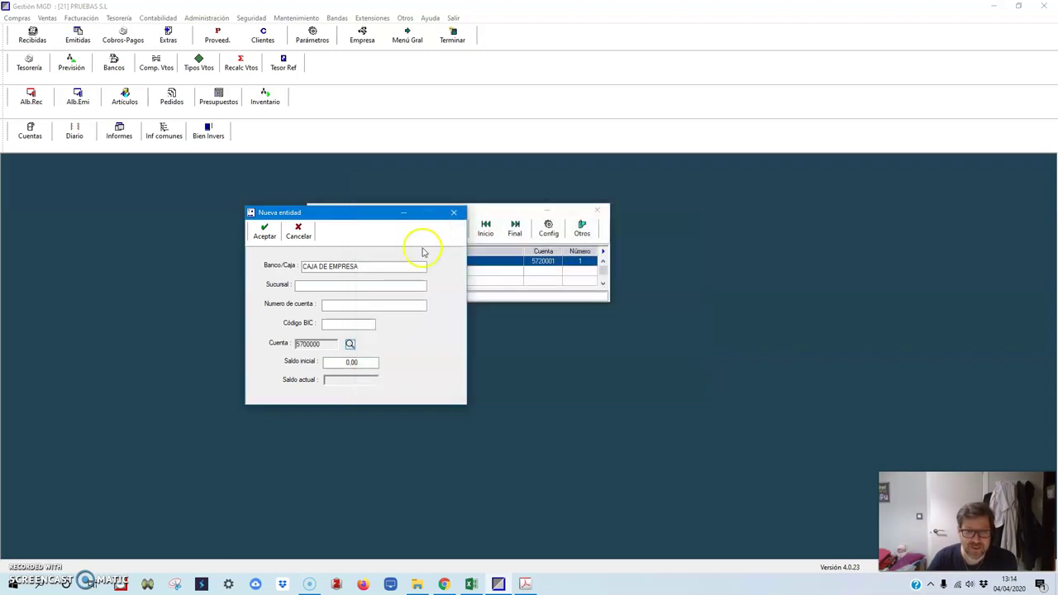
pyautogui.click(266, 236)
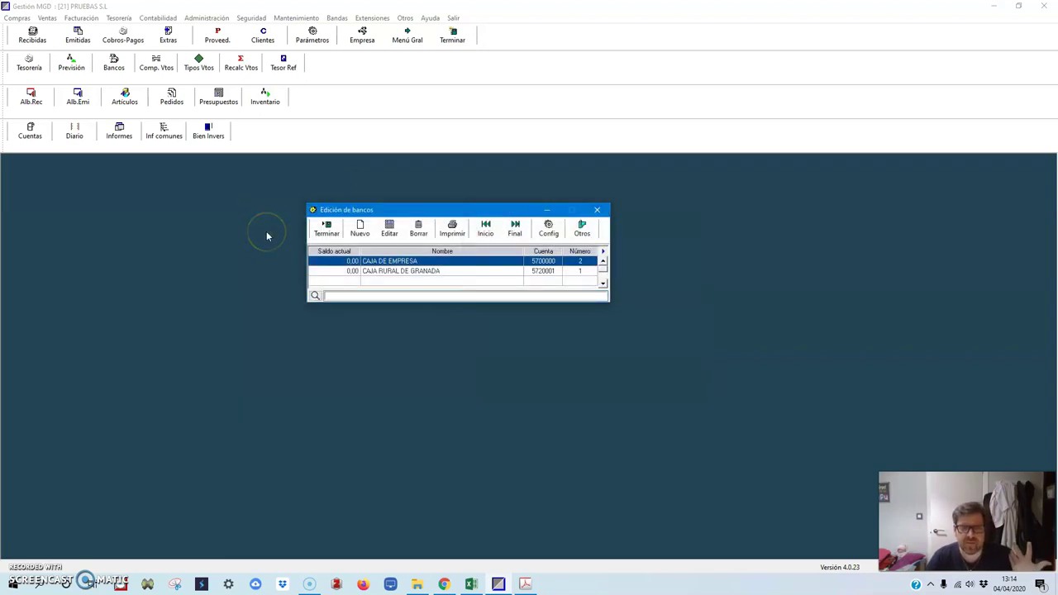
pyautogui.click(396, 270)
pyautogui.click(395, 261)
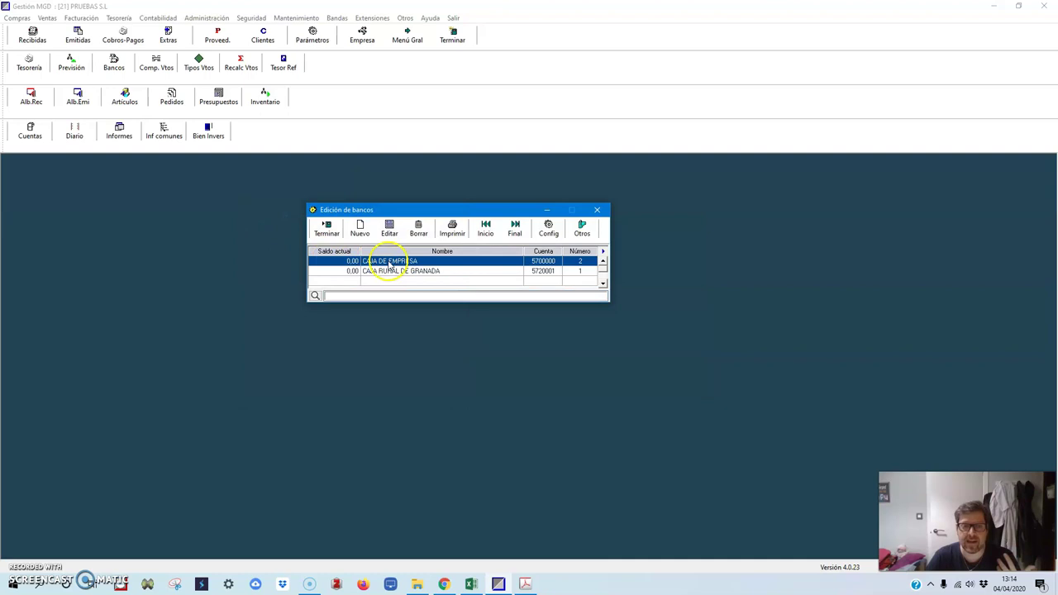
pyautogui.click(326, 228)
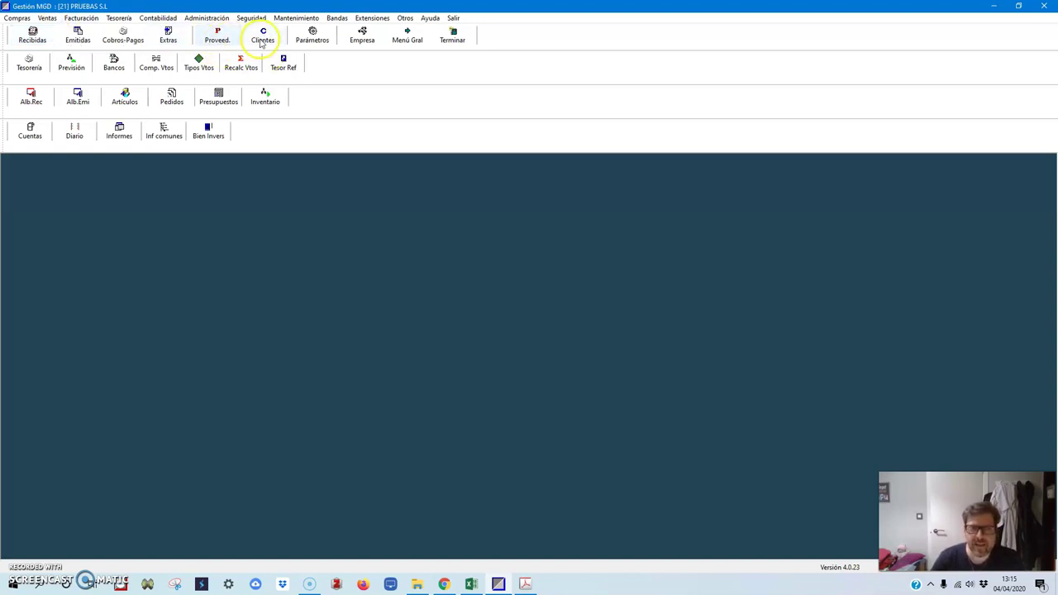
pyautogui.click(214, 43)
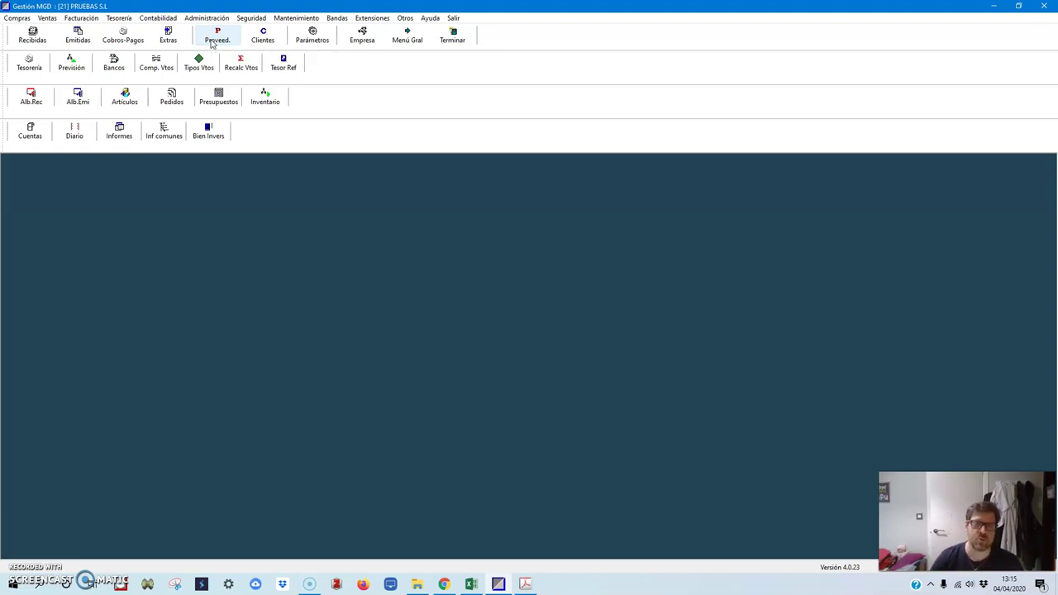
pyautogui.click(313, 37)
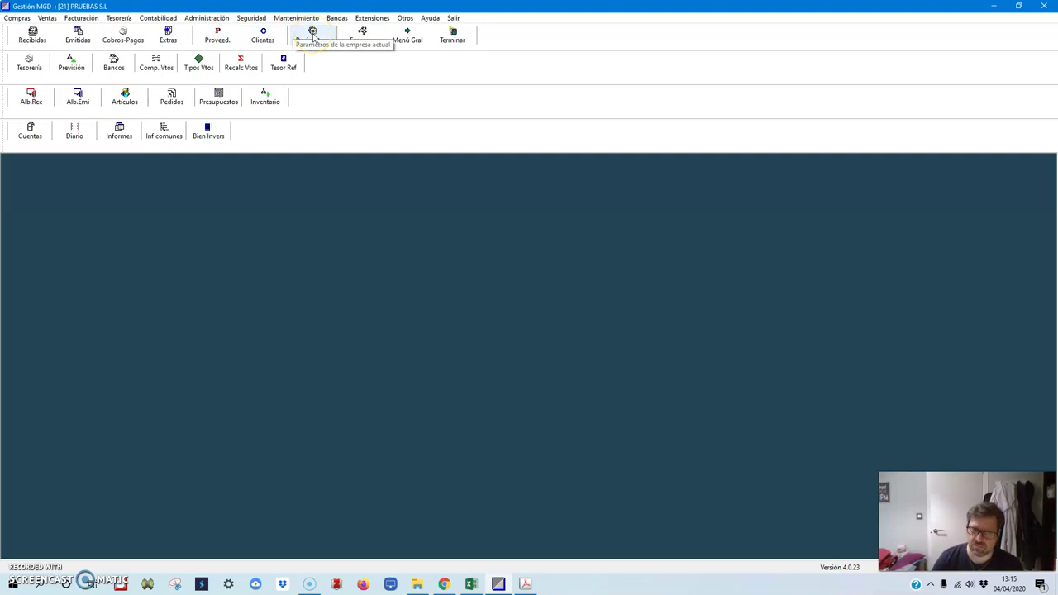
pyautogui.click(355, 40)
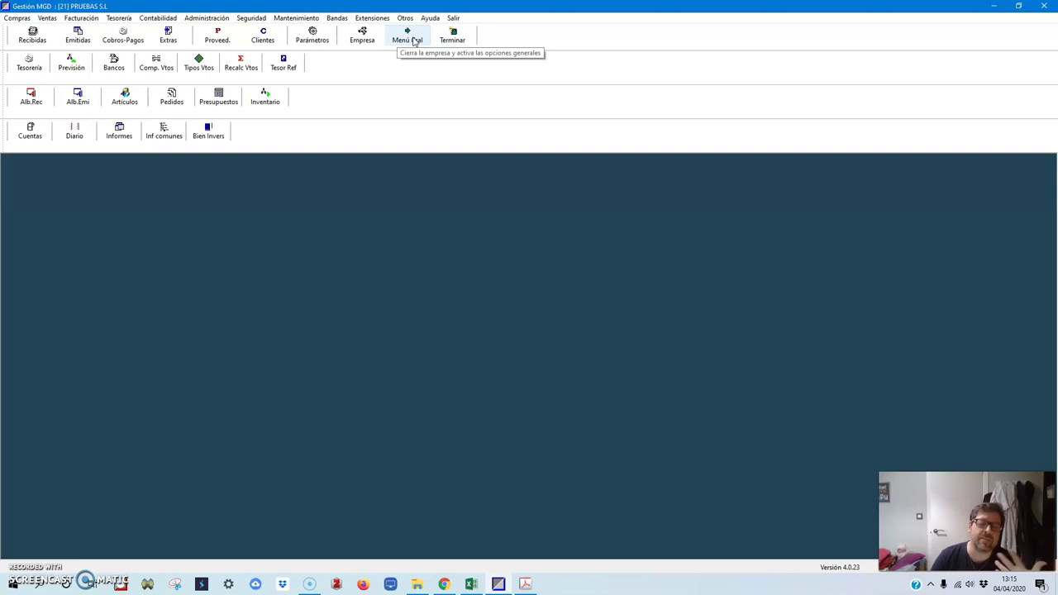
pyautogui.click(461, 39)
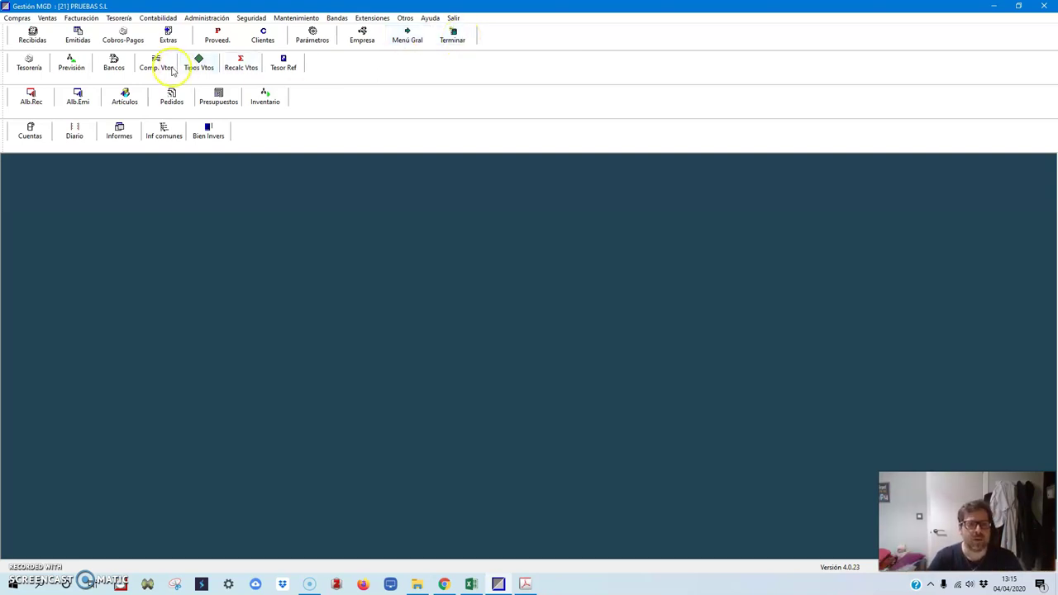
# Read Operación 1 on page 5 of the exercise PDF in Acrobat, then put the document away
pyautogui.moveTo(527, 586)
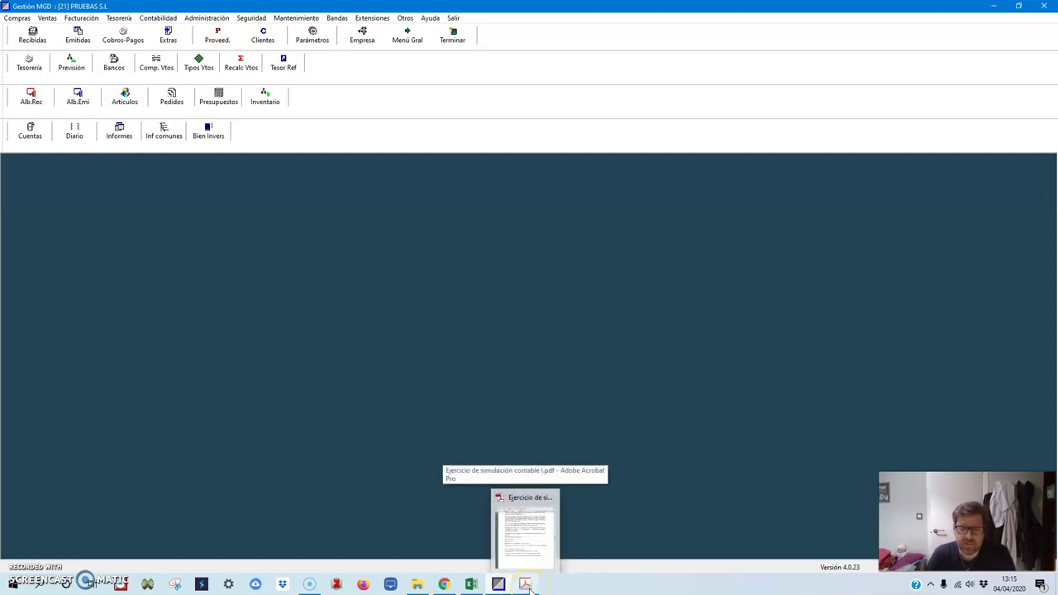
pyautogui.click(527, 586)
pyautogui.scroll(-6, 726, 324)
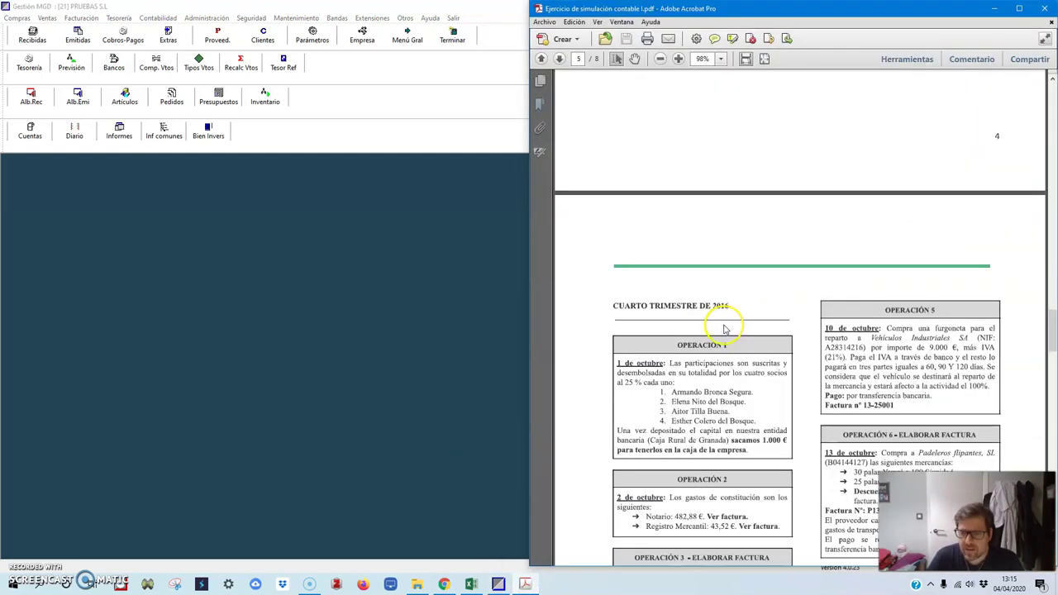
pyautogui.scroll(-2, 724, 328)
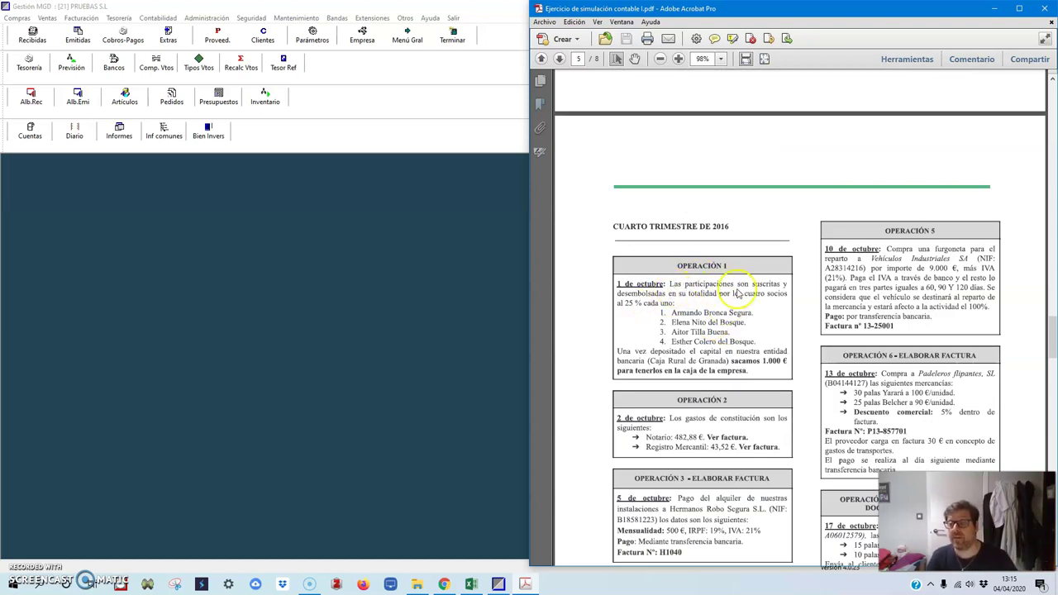
pyautogui.click(994, 9)
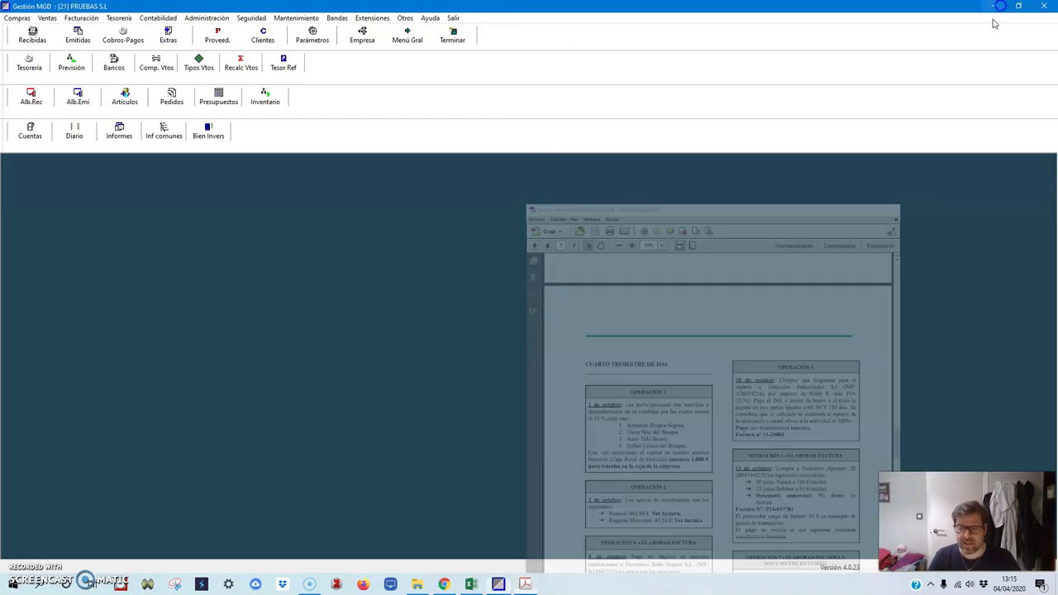
# Bring up the Excel solution workbook and place its Libro Diario beside the Gestión MGD workspace
pyautogui.click(470, 584)
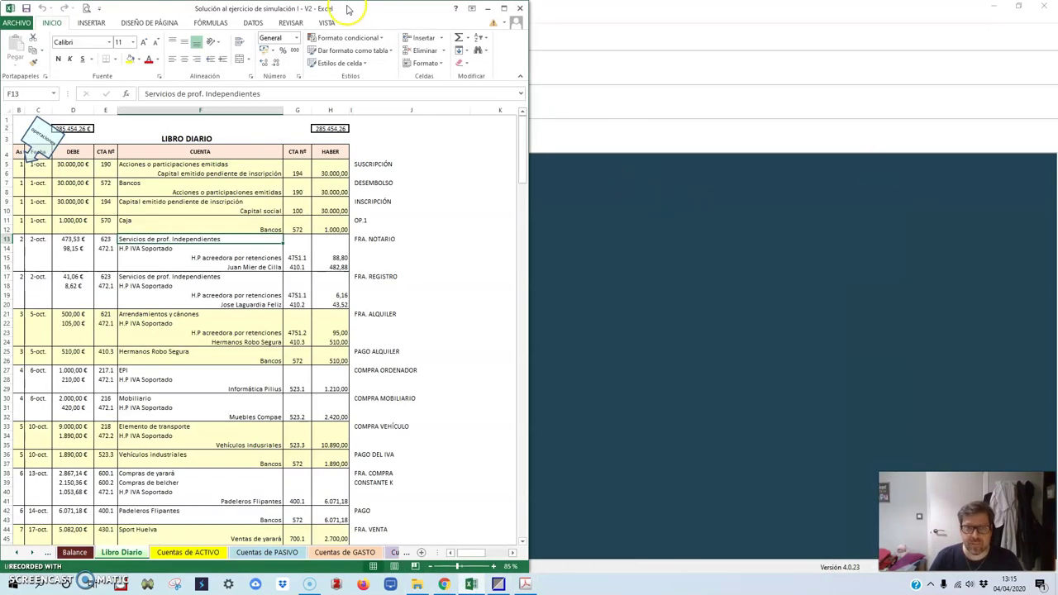
pyautogui.moveTo(348, 9); pyautogui.dragTo(1052, 5)
pyautogui.moveTo(821, 287); pyautogui.dragTo(822, 570)
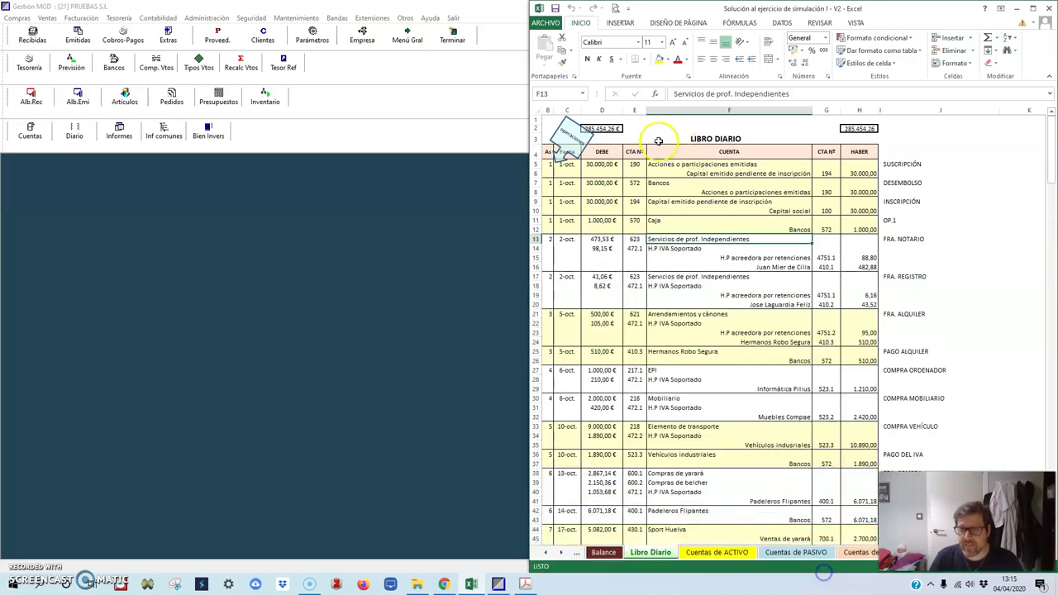
# Examine the Operación 1 entries for share subscription, disbursement and registration in the Libro Diario
pyautogui.click(633, 182)
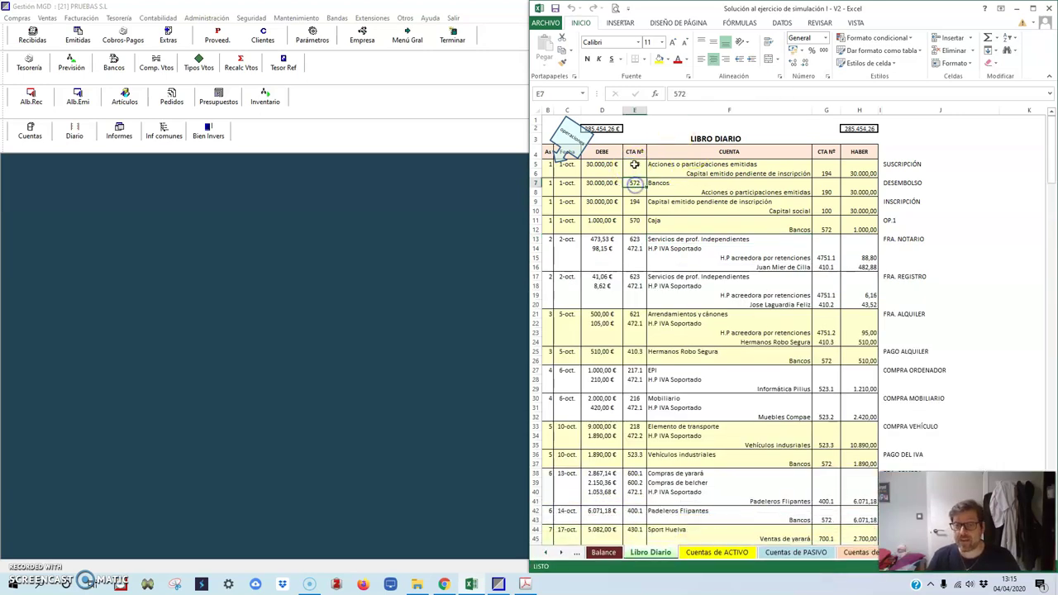
pyautogui.click(827, 173)
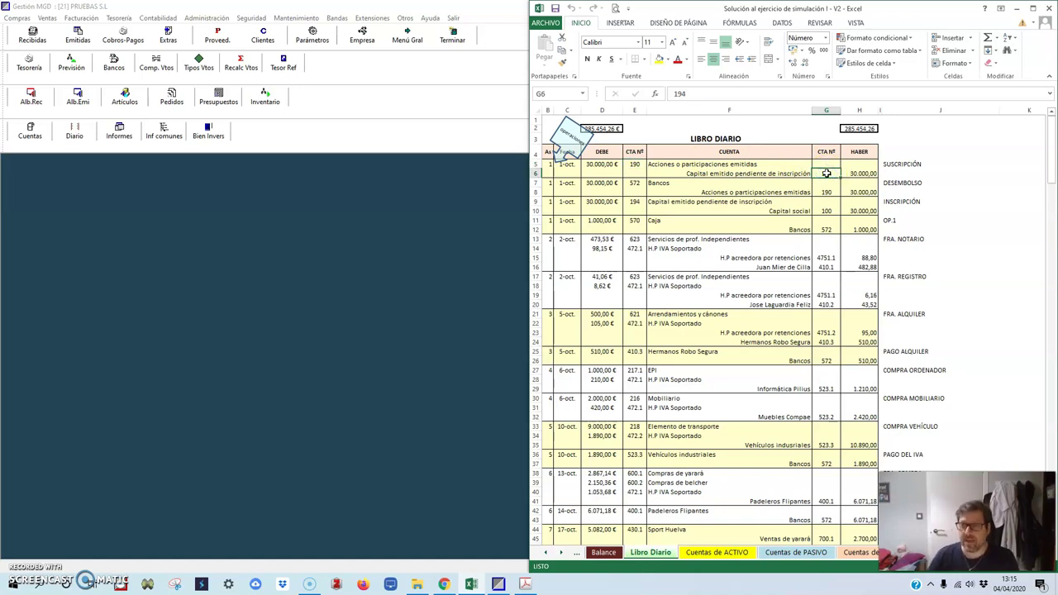
pyautogui.click(891, 165)
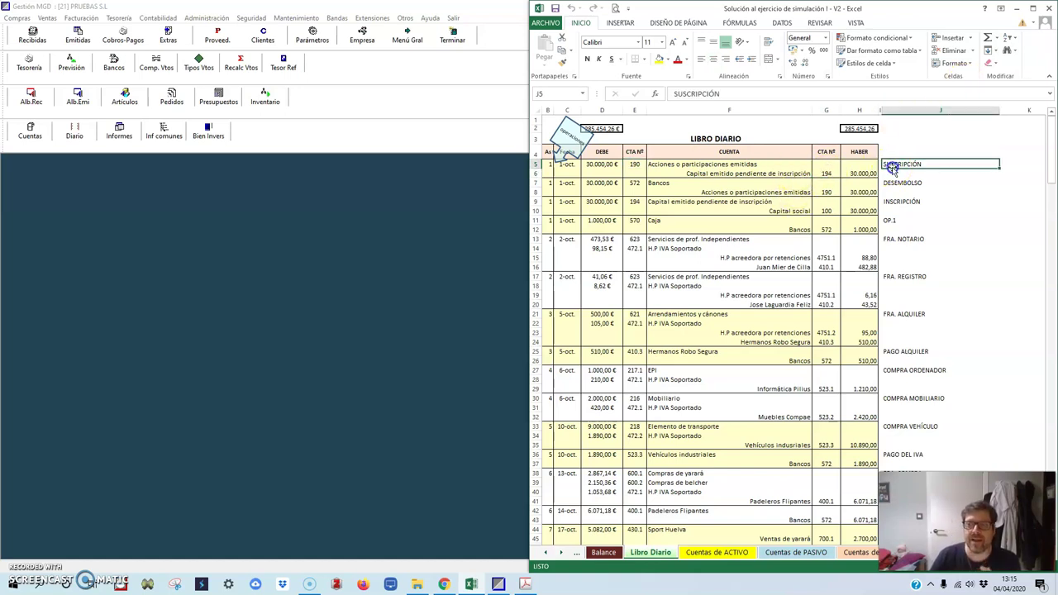
pyautogui.click(892, 182)
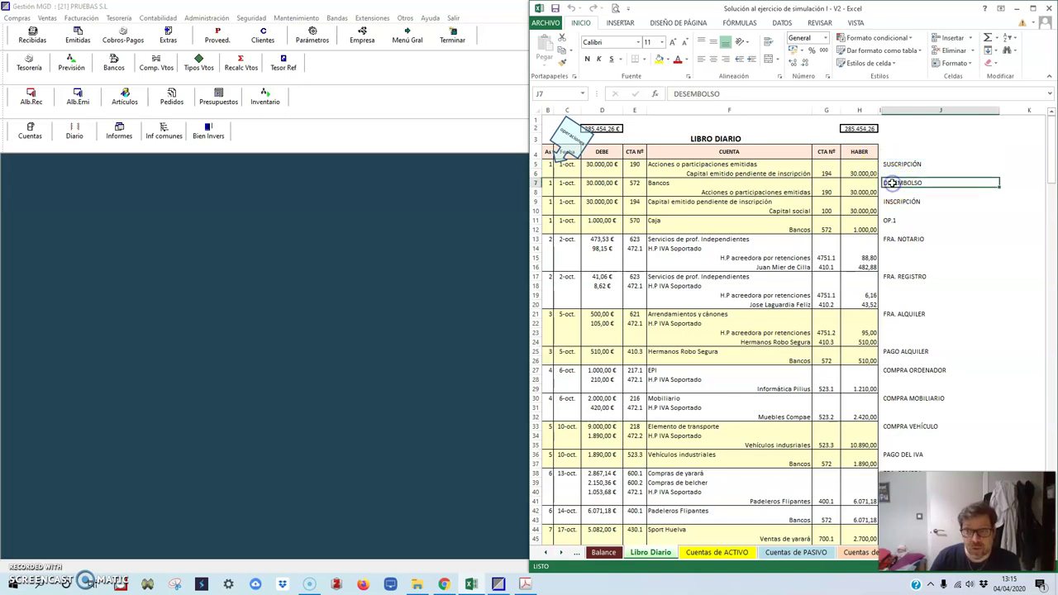
pyautogui.click(892, 202)
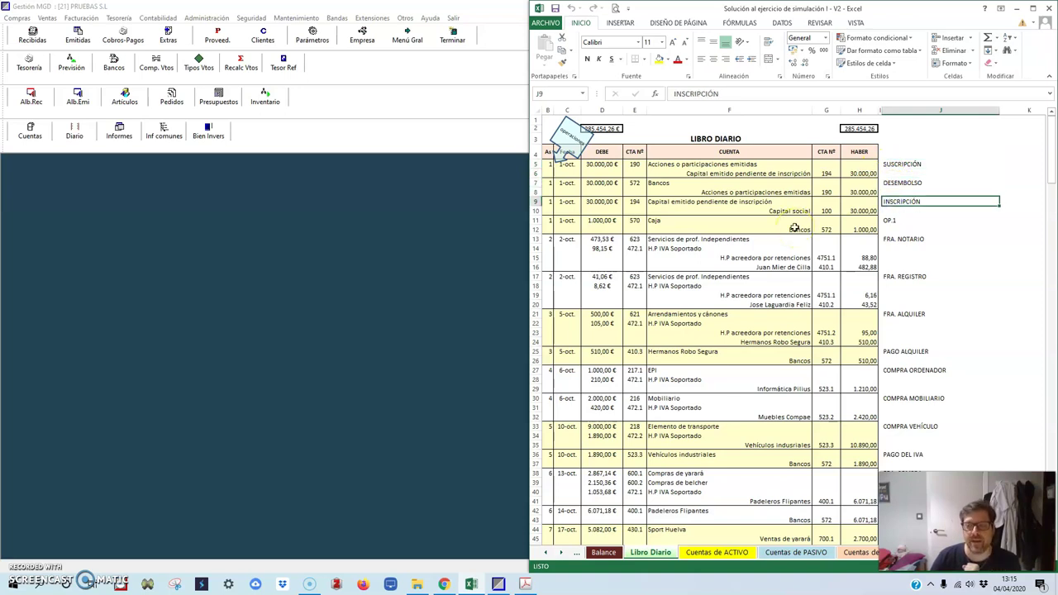
# Check the accounts used by the capital registration and share subscription entries in the Libro Diario
pyautogui.click(708, 203)
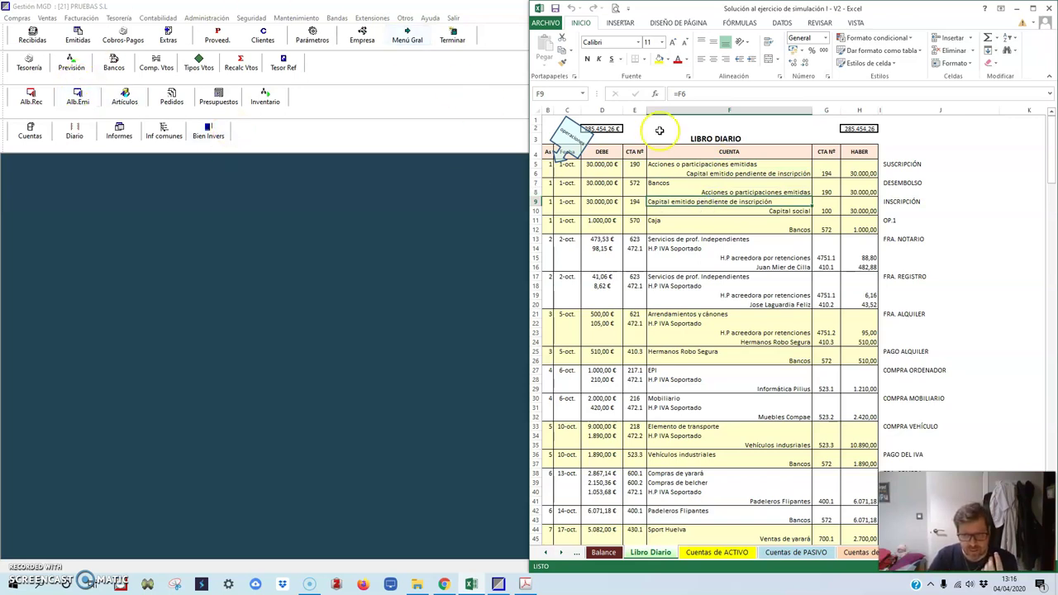
pyautogui.click(633, 163)
pyautogui.click(828, 174)
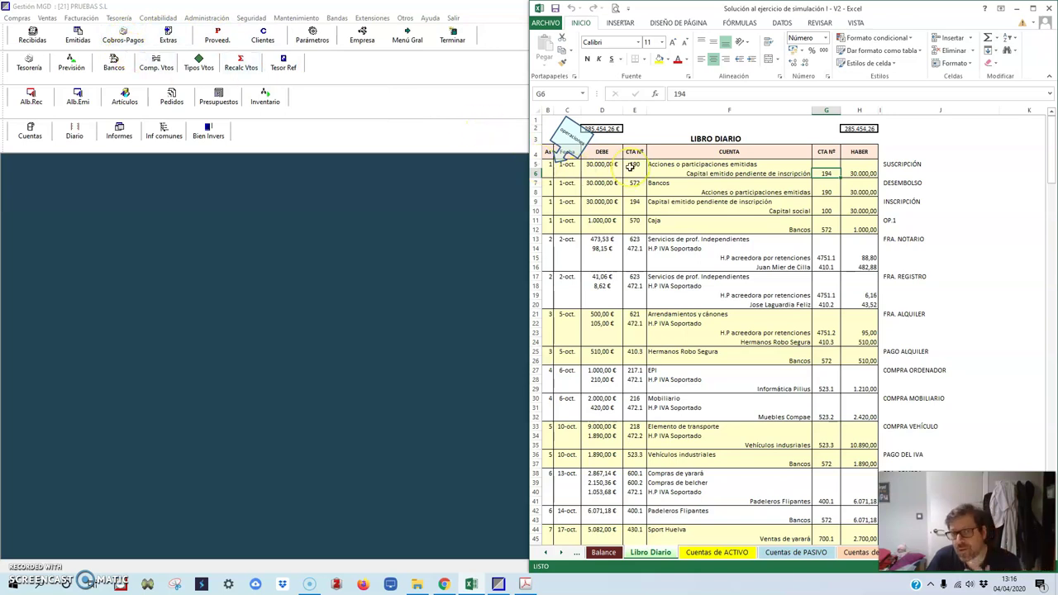
# Return to Gestión MGD and open the list of extra movements
pyautogui.click(169, 38)
pyautogui.click(188, 176)
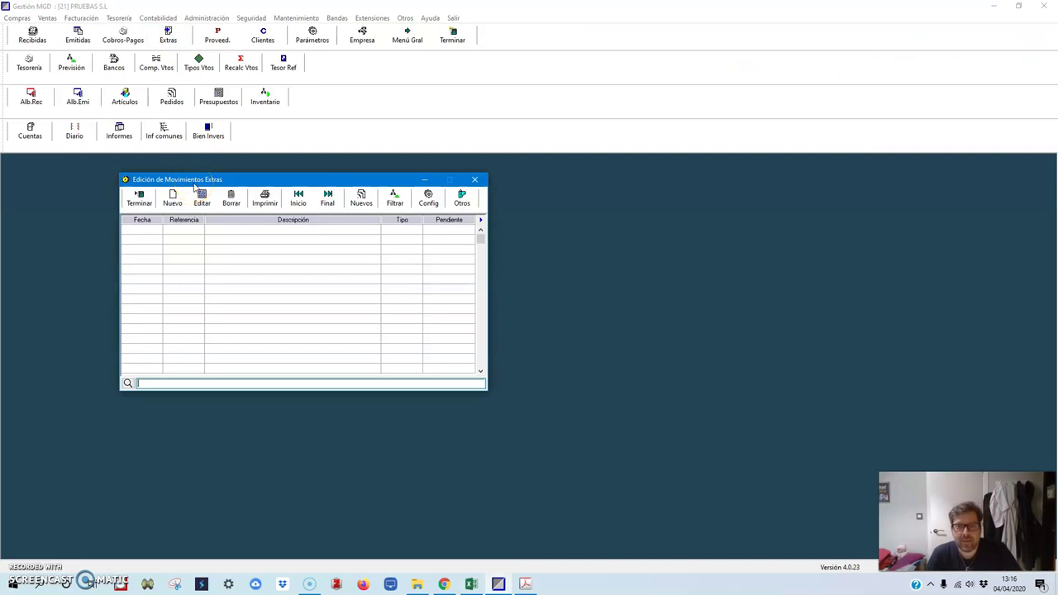
# Preview the S. SOCIAL A CARGO DE LA EMPRESA template through a new extra movement, then discard it
pyautogui.click(172, 203)
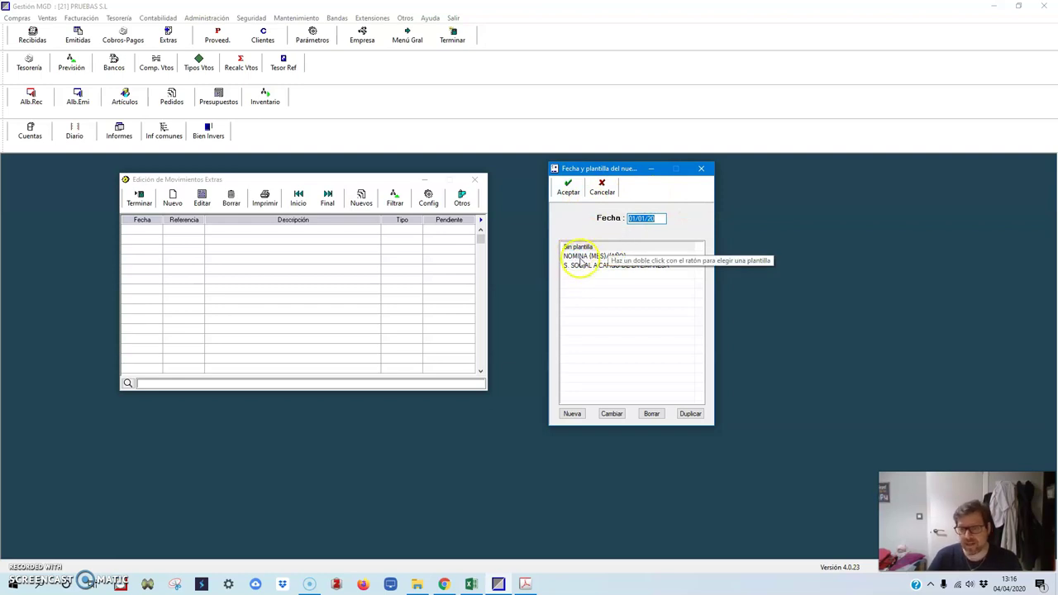
pyautogui.click(581, 258)
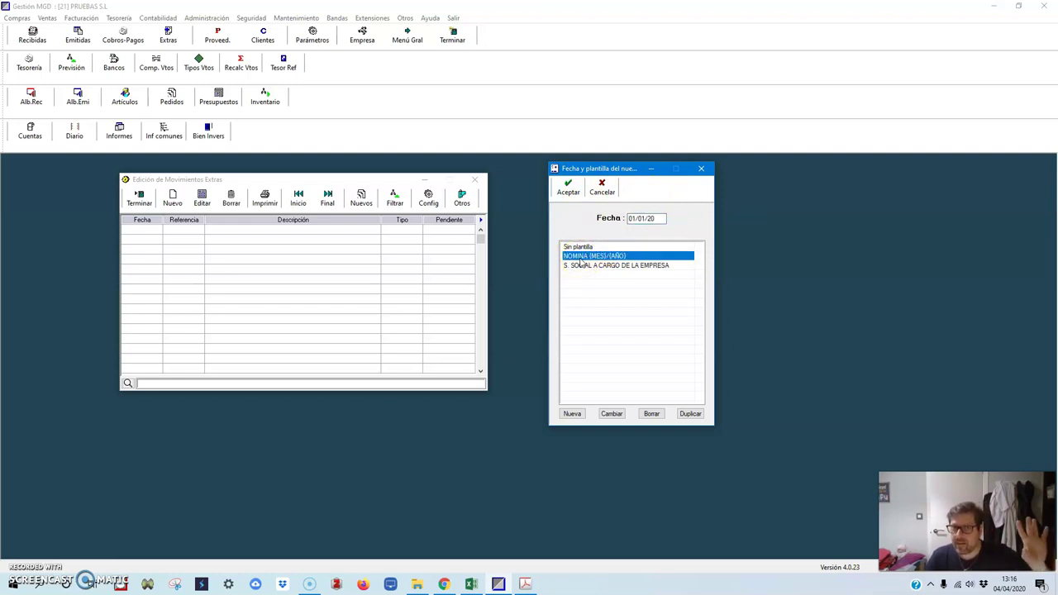
pyautogui.click(591, 267)
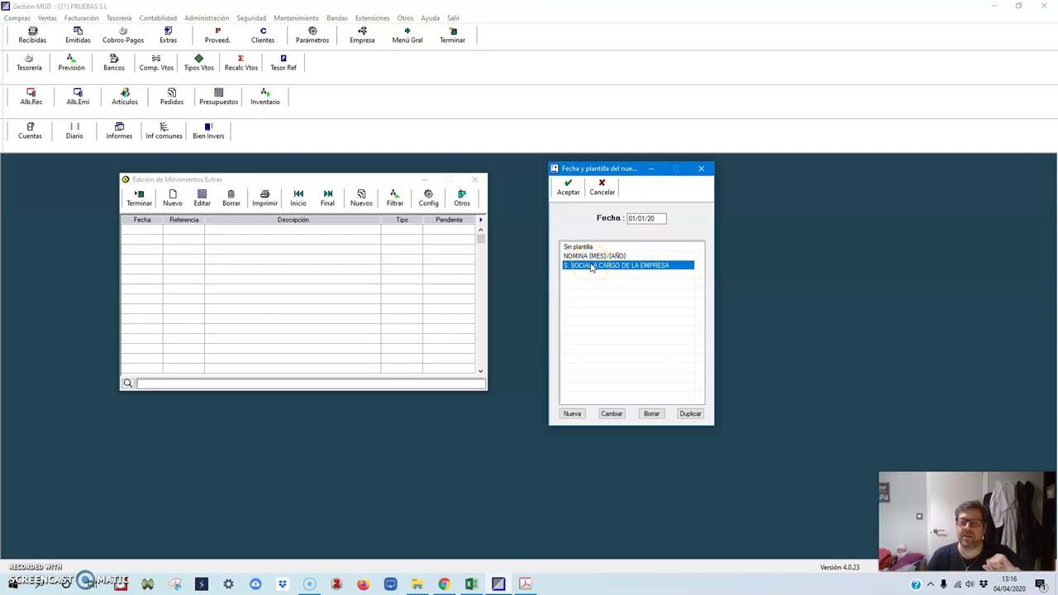
pyautogui.click(576, 194)
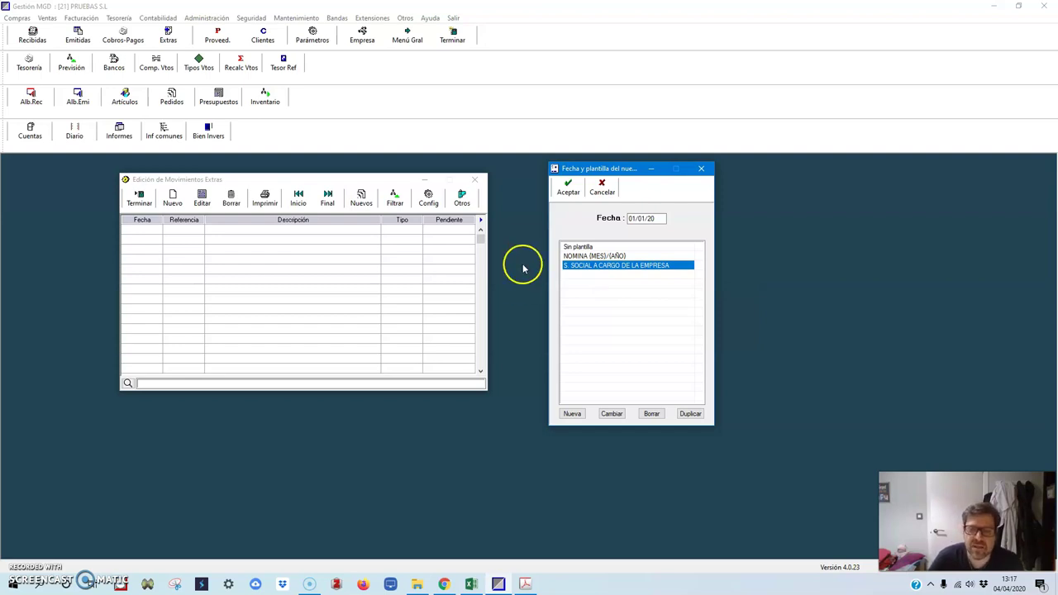
pyautogui.click(570, 190)
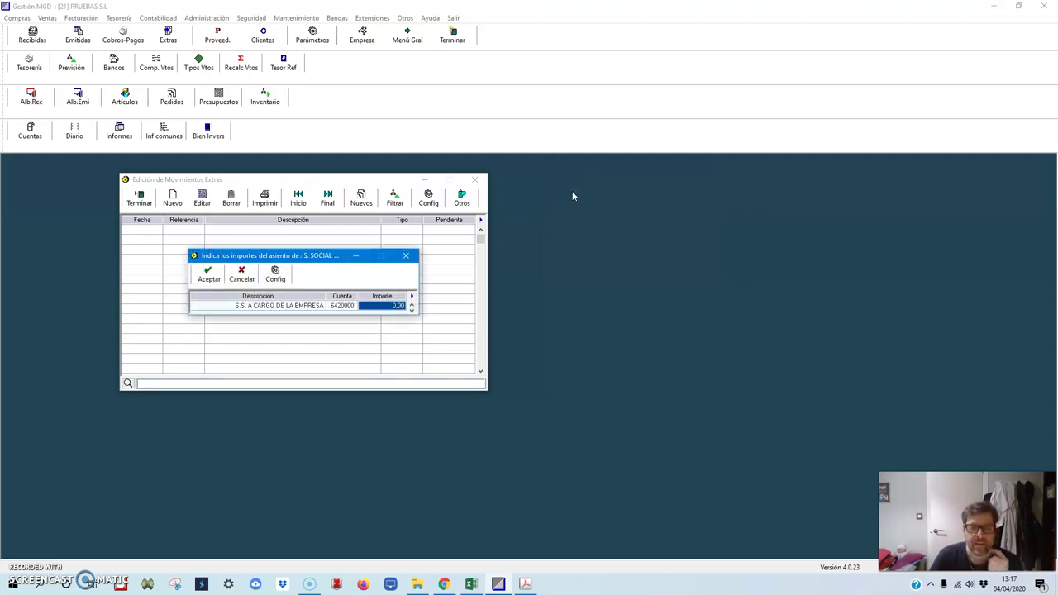
pyautogui.click(405, 258)
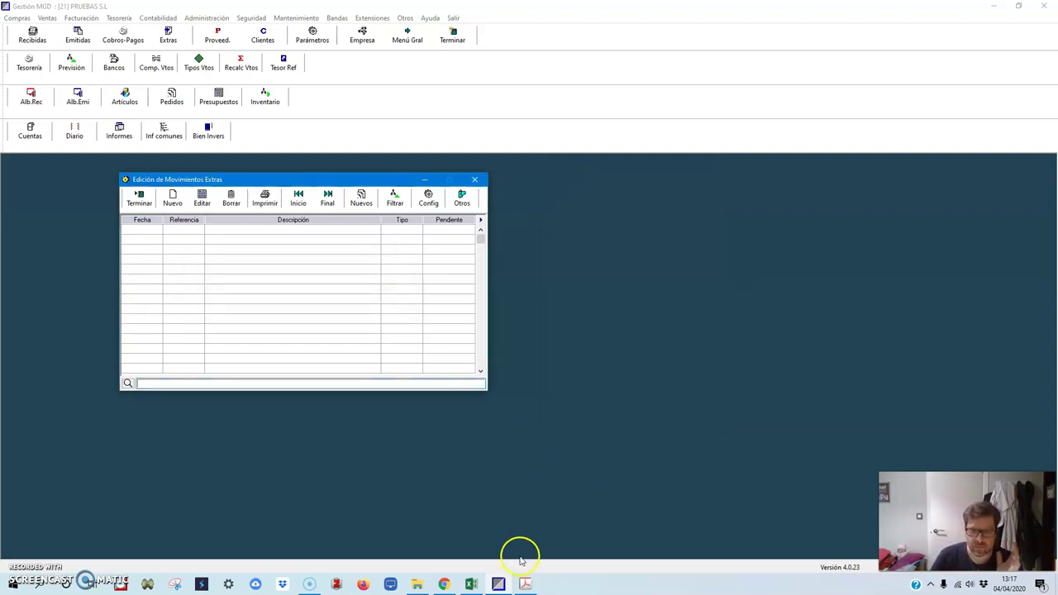
# Preview a blank extra movement form and the NOMINA template's amounts form, discarding each one
pyautogui.click(173, 200)
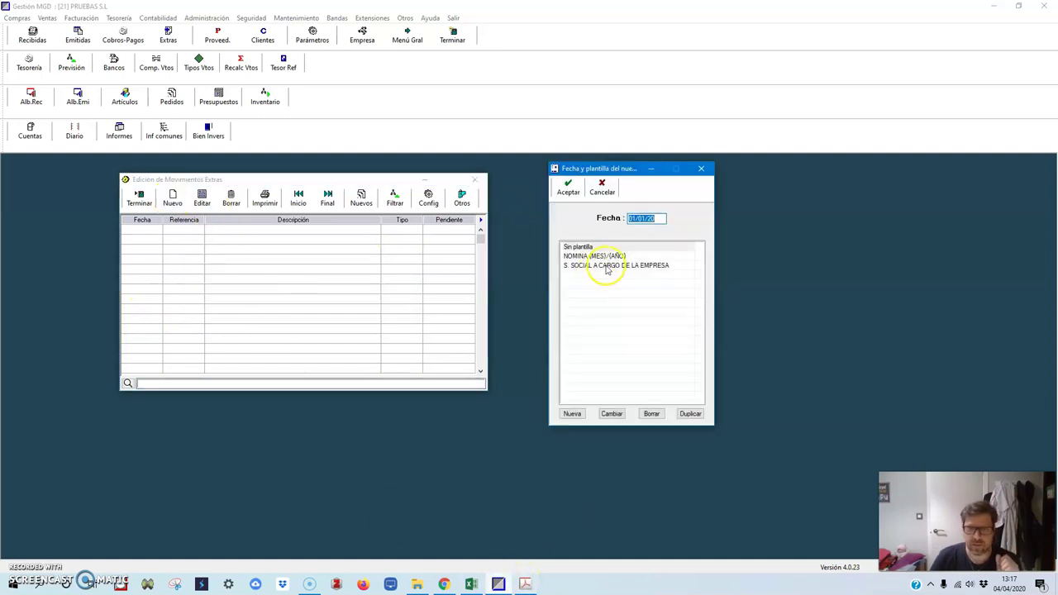
pyautogui.click(577, 192)
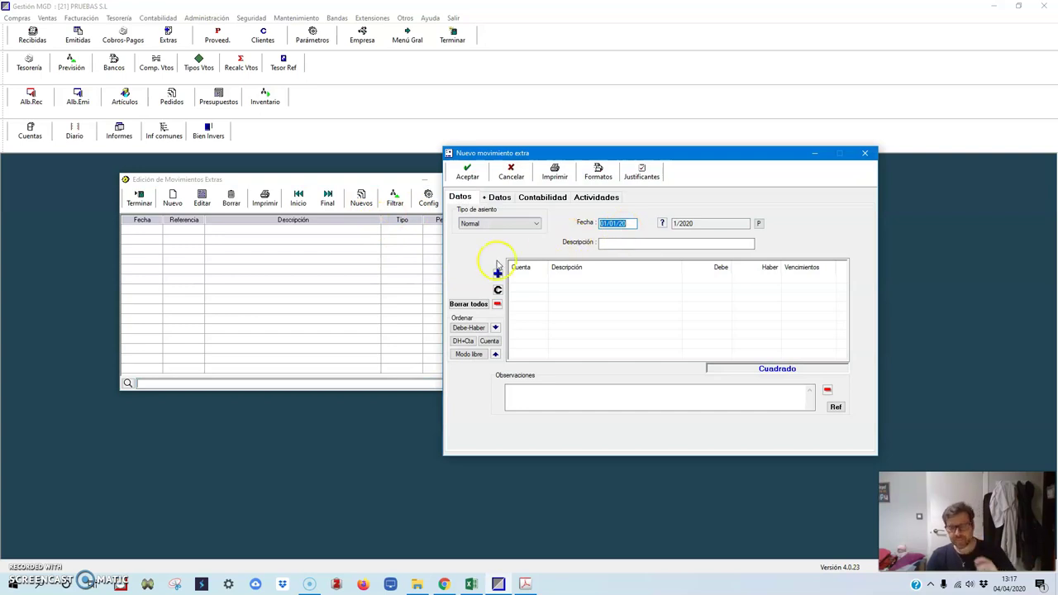
pyautogui.click(503, 172)
pyautogui.click(476, 252)
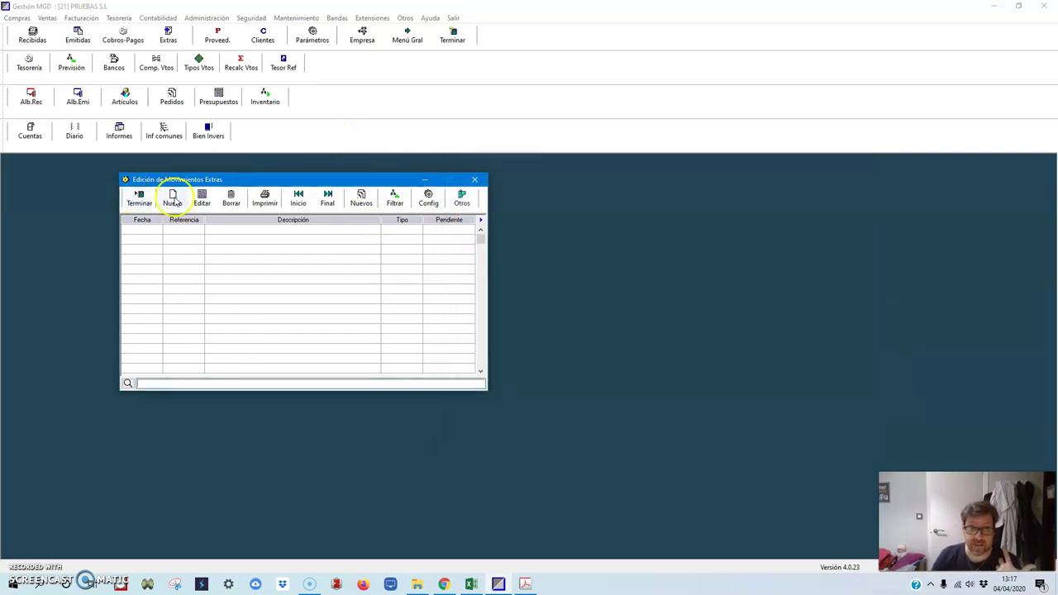
pyautogui.click(172, 198)
pyautogui.click(572, 257)
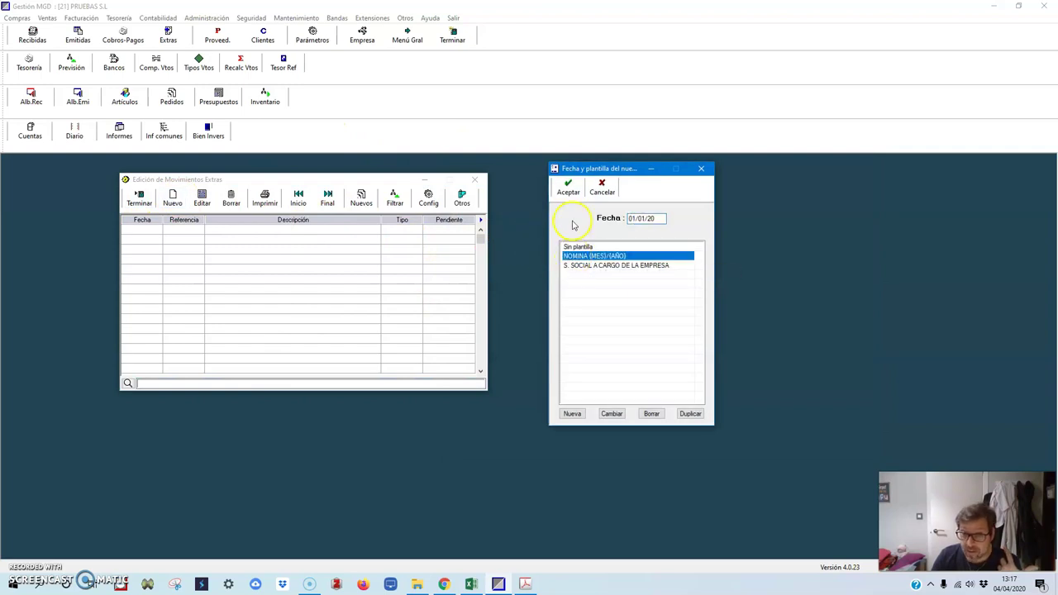
pyautogui.click(568, 188)
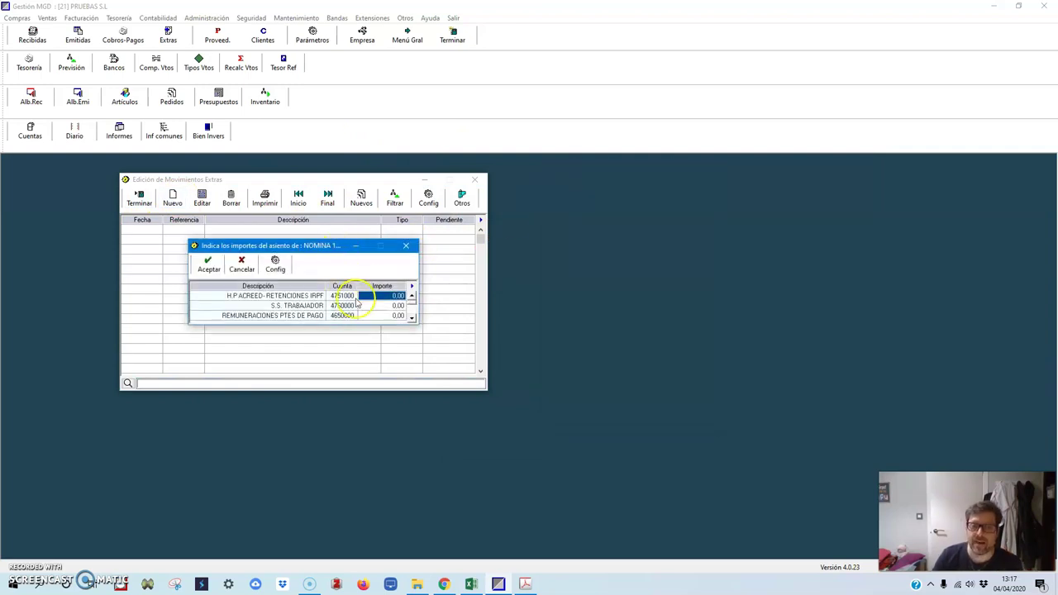
pyautogui.click(242, 263)
# Start a new extra movement without a template and describe it as SUSCRIPCIÓN DE PARTICIPACIONES, consulting the Libro Diario
pyautogui.click(165, 207)
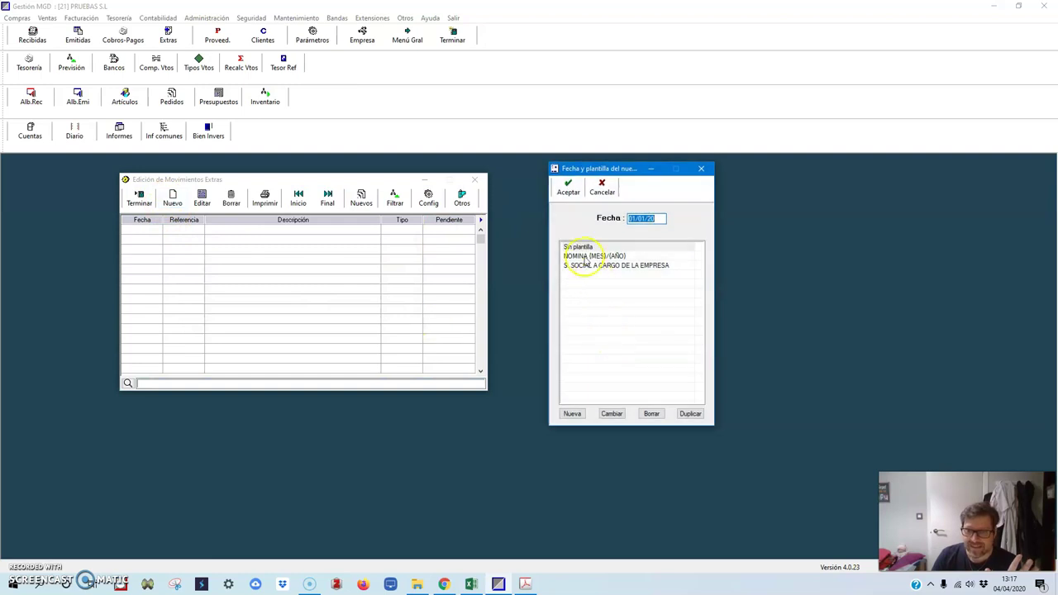
pyautogui.click(567, 190)
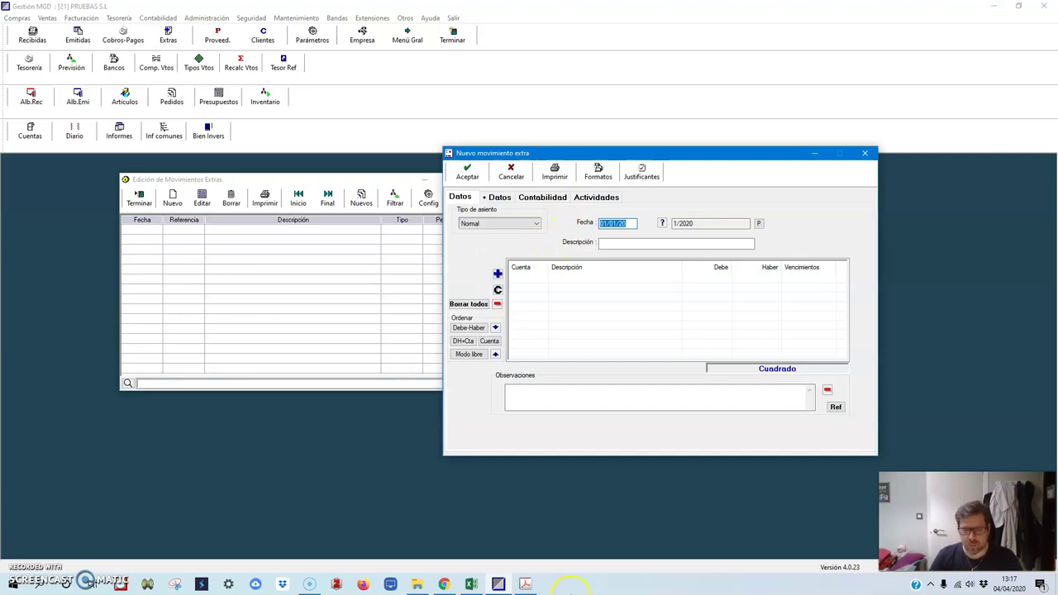
pyautogui.click(471, 584)
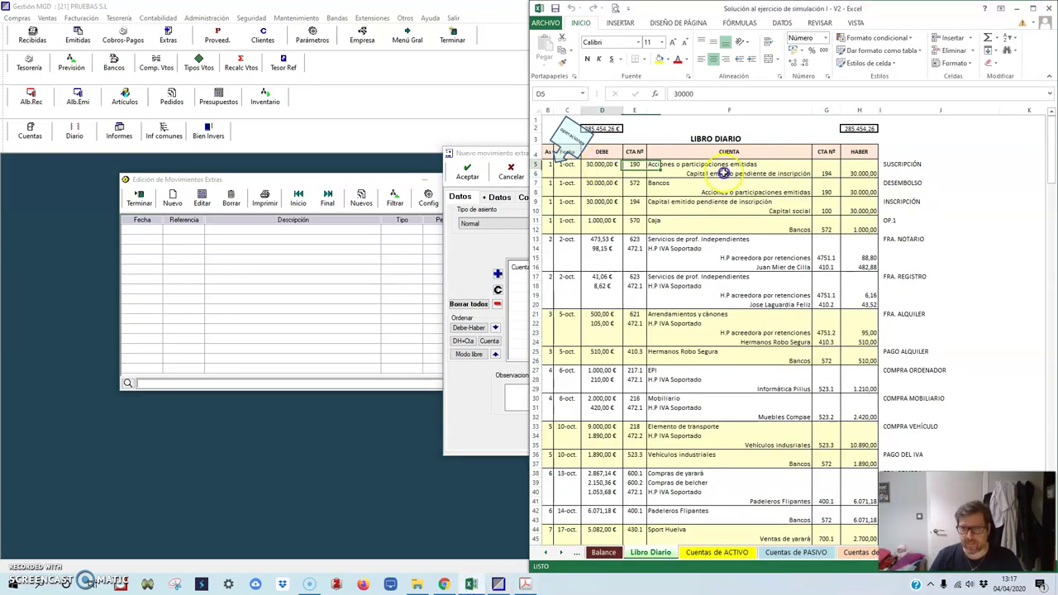
pyautogui.moveTo(723, 174); pyautogui.dragTo(727, 203)
pyautogui.click(505, 151)
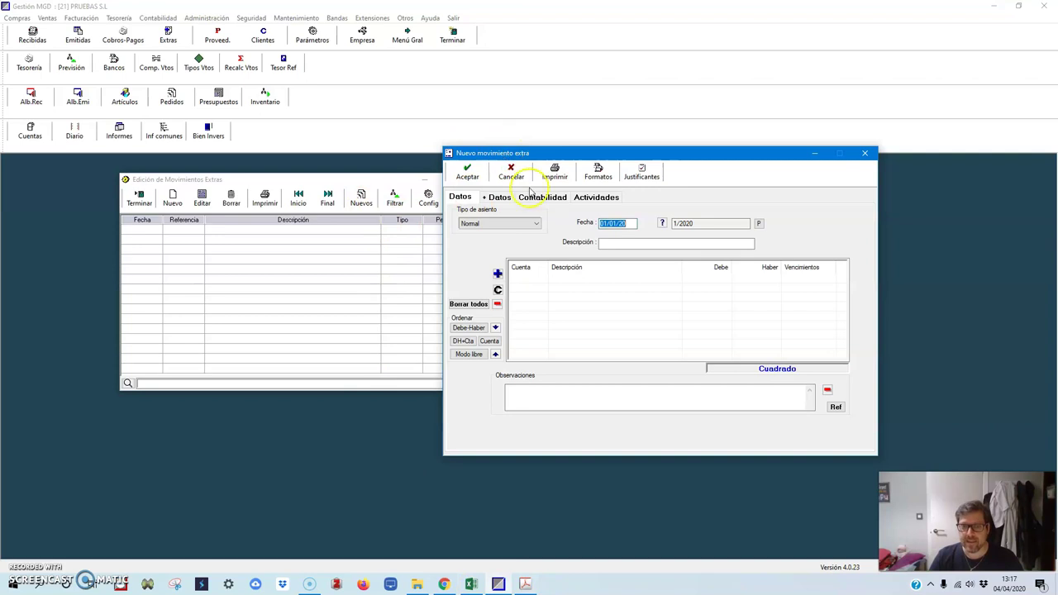
pyautogui.click(619, 241)
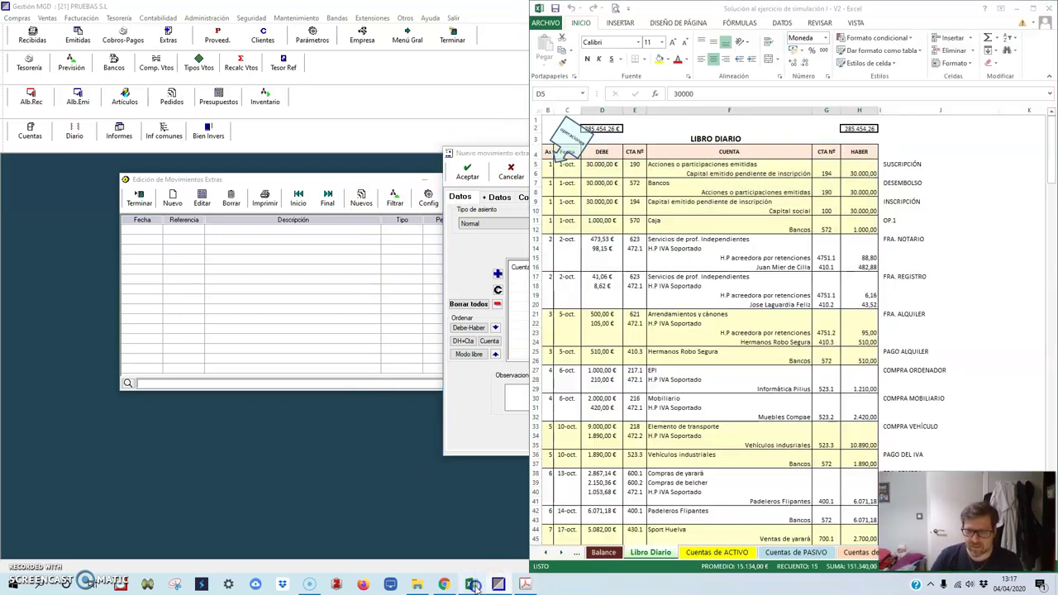
pyautogui.click(471, 584)
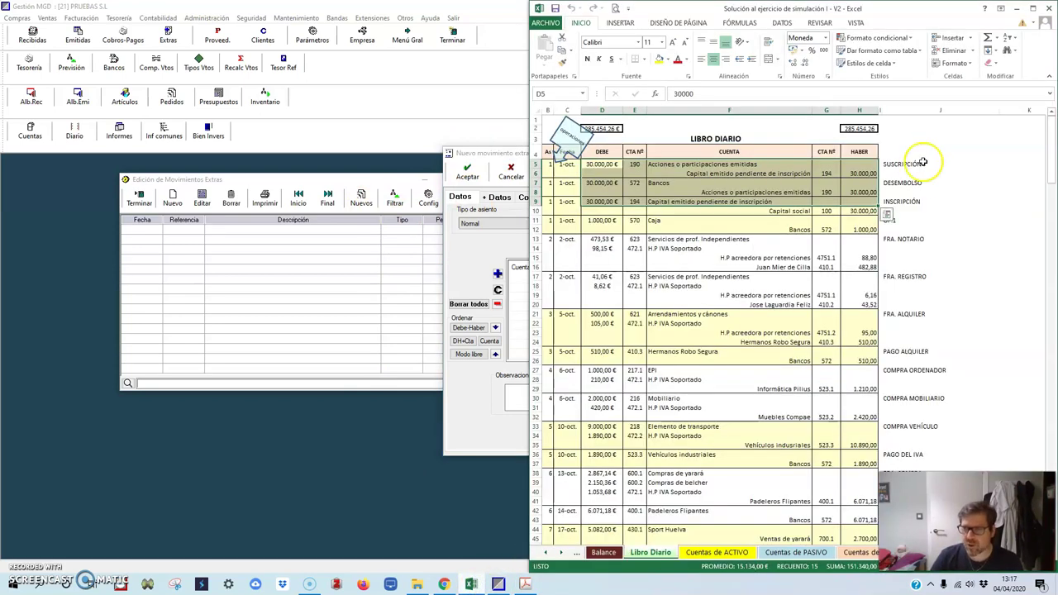
pyautogui.click(471, 585)
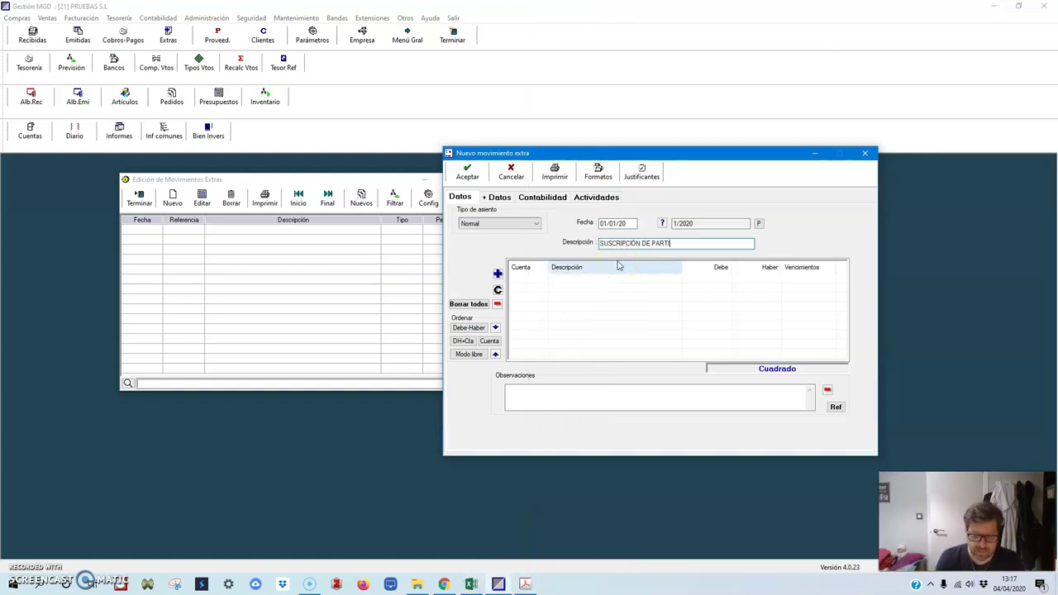
# Begin a new entry line on account 1900000, ACCIONES O PARTICIPACIONES EMITIDAS, keeping the account name as its description
pyautogui.click(497, 274)
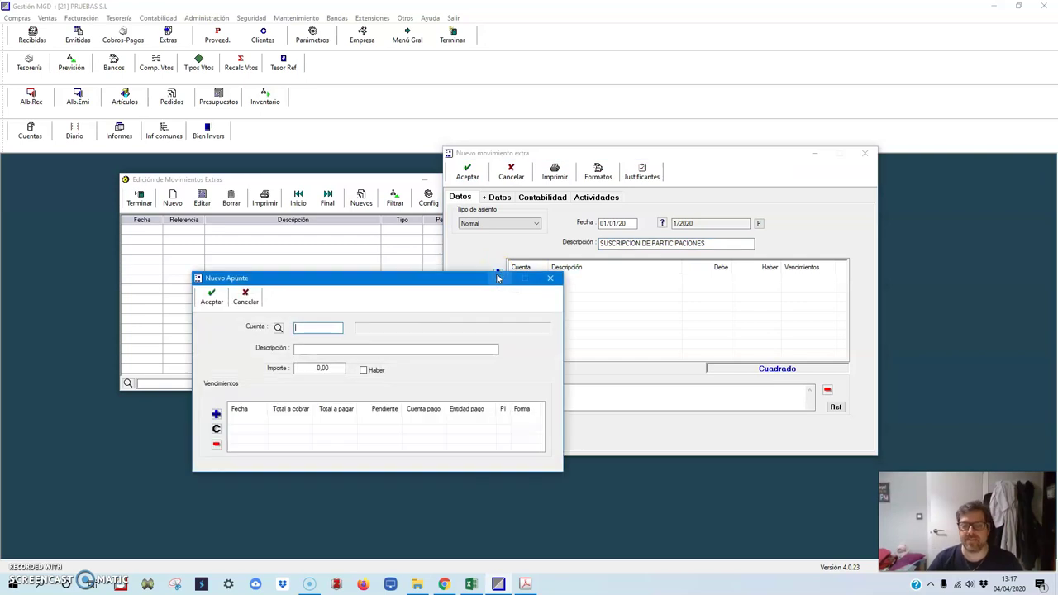
pyautogui.click(304, 330)
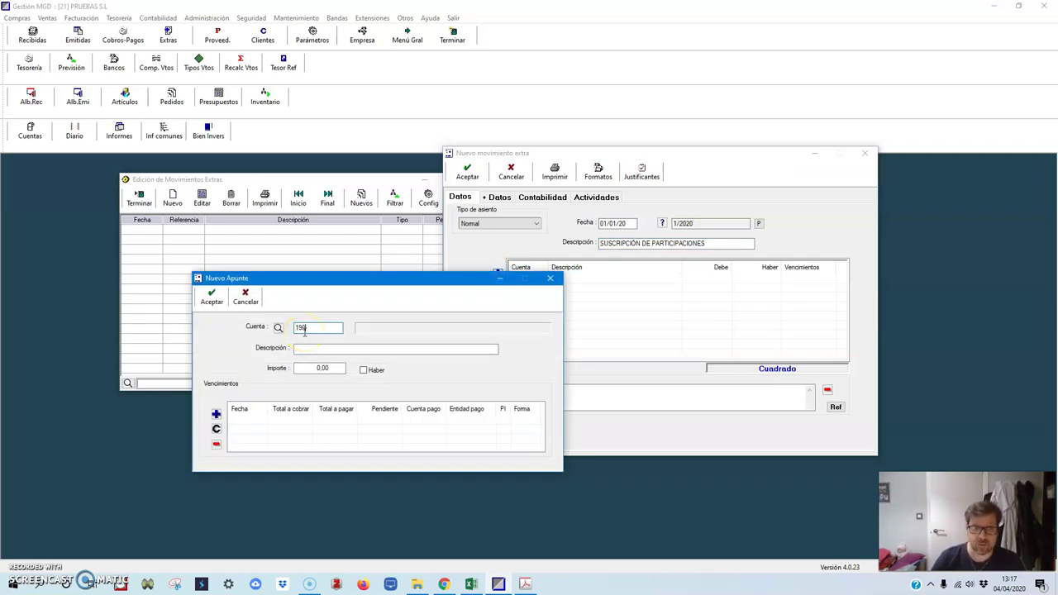
pyautogui.write('190')
pyautogui.press('Return')
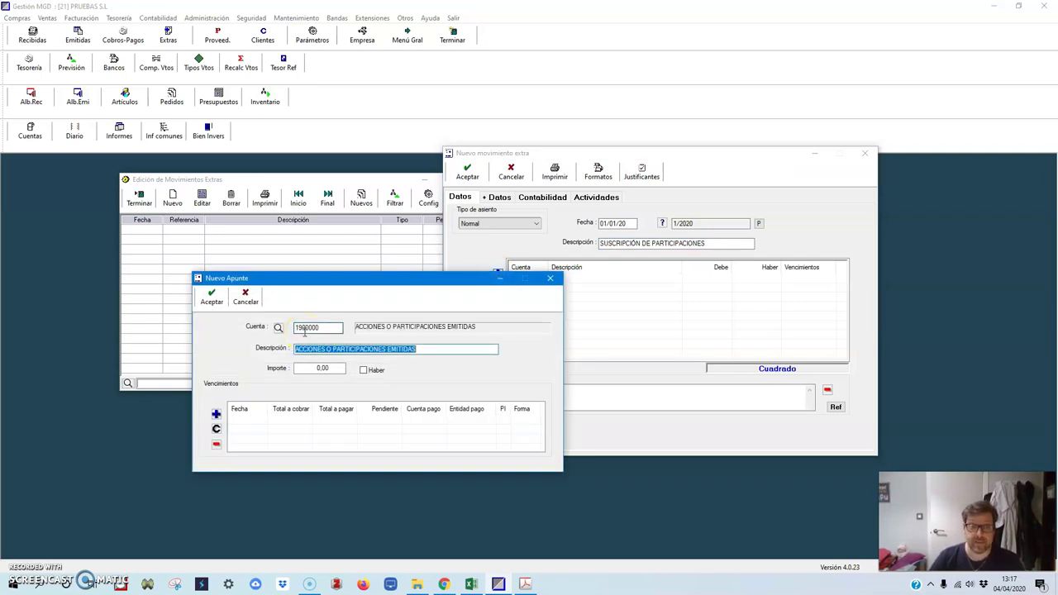
pyautogui.press('Return')
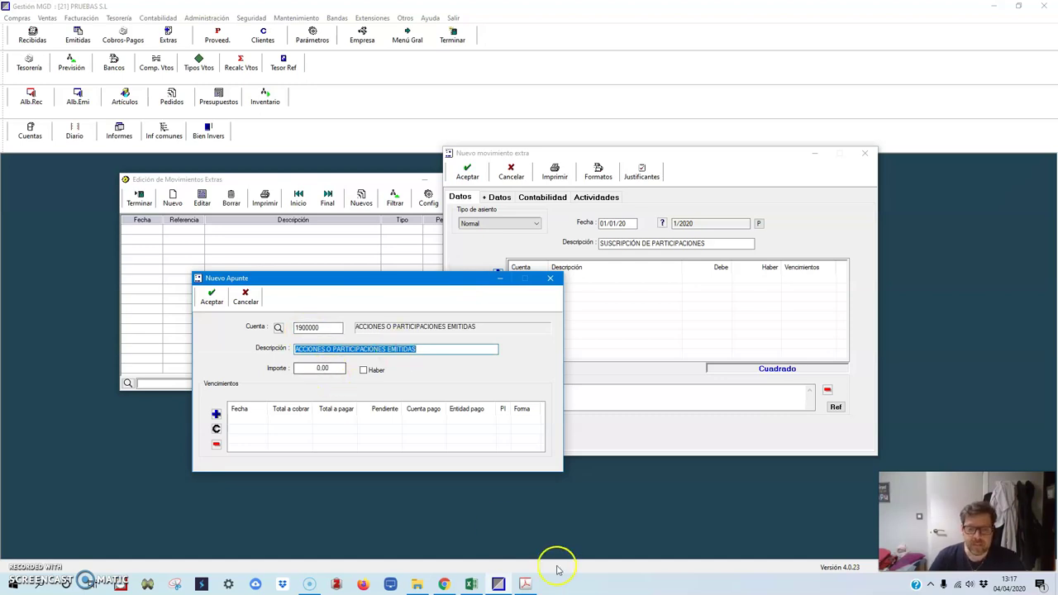
# Set the line's amount to 3.000,00 on the debit side, checking the Libro Diario, and save it into the movement
pyautogui.click(470, 584)
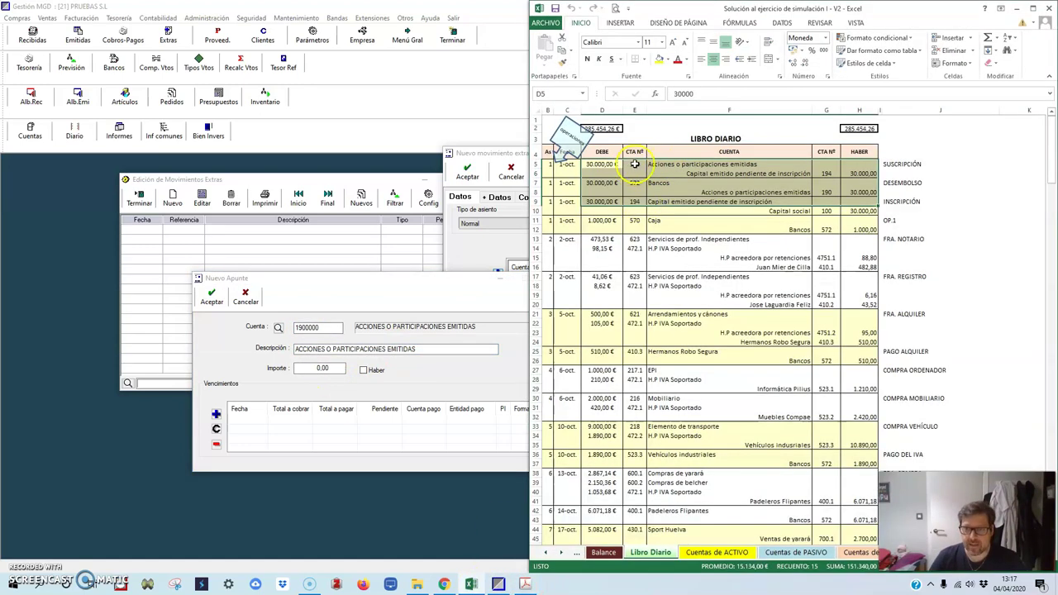
pyautogui.click(323, 375)
pyautogui.click(369, 370)
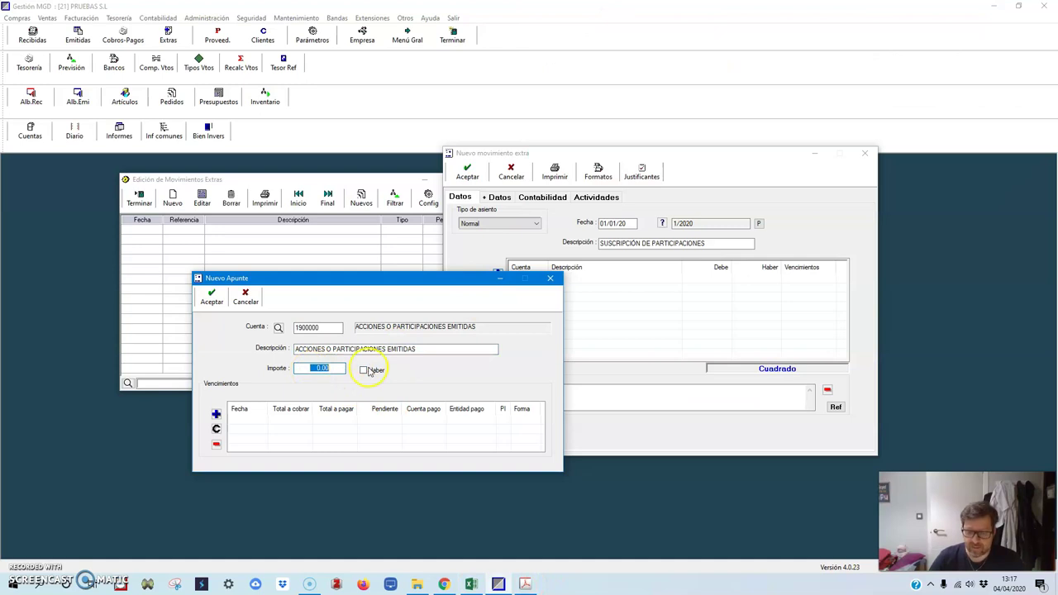
pyautogui.click(369, 374)
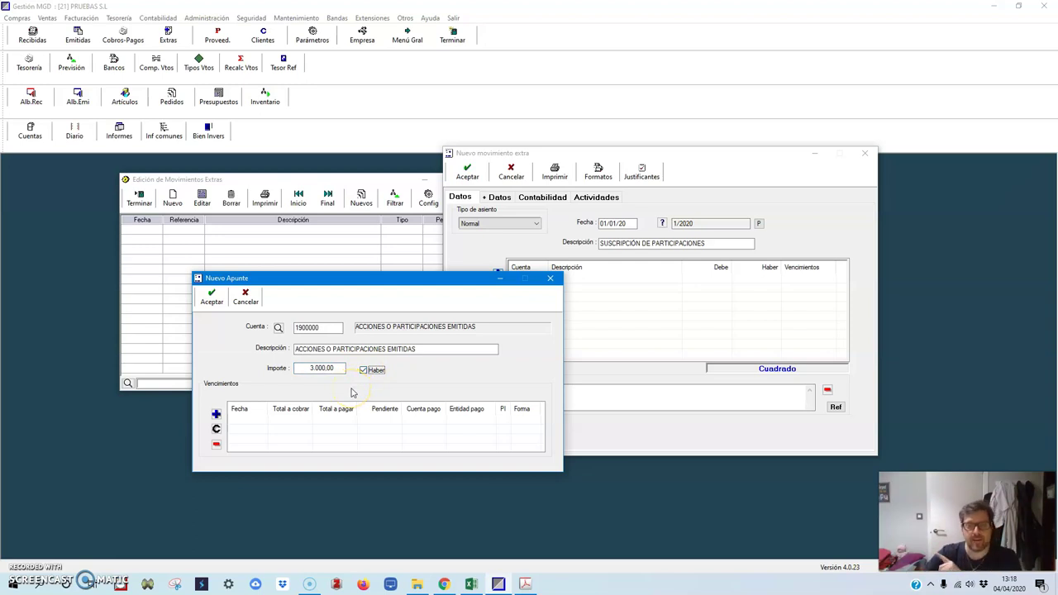
pyautogui.click(362, 370)
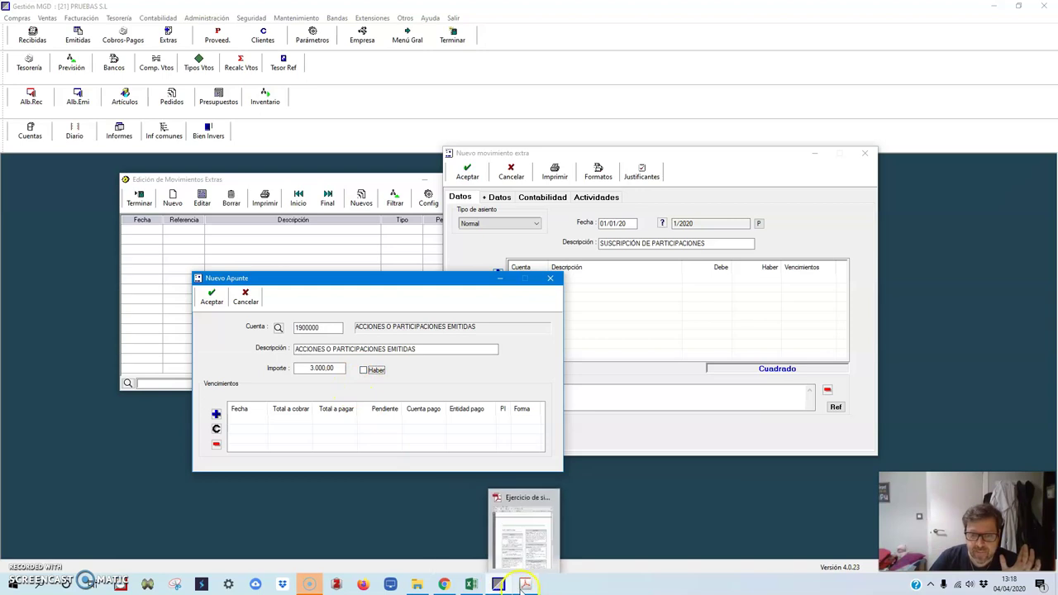
pyautogui.click(498, 584)
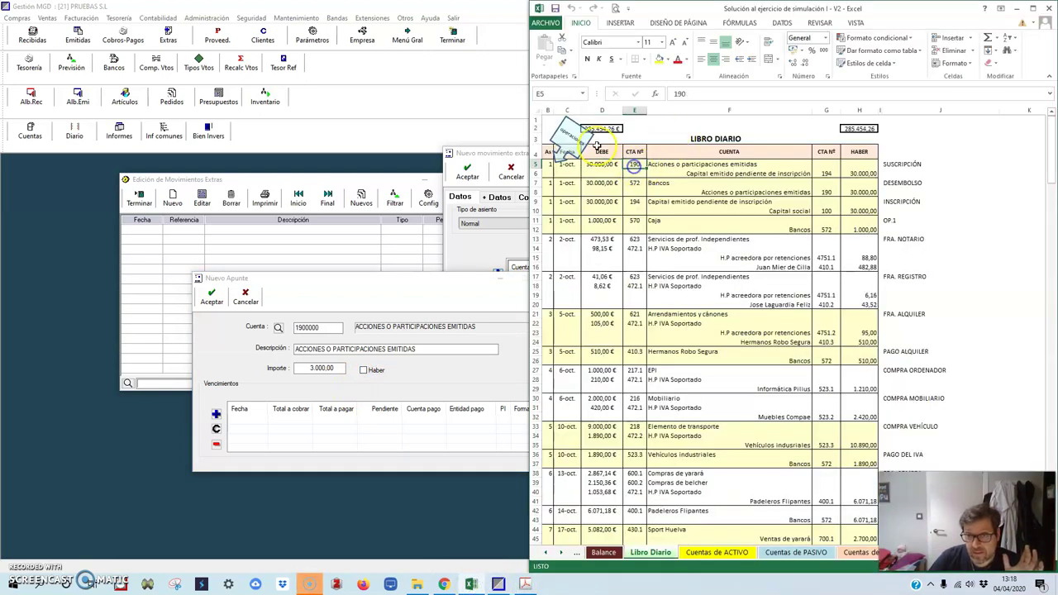
pyautogui.click(272, 411)
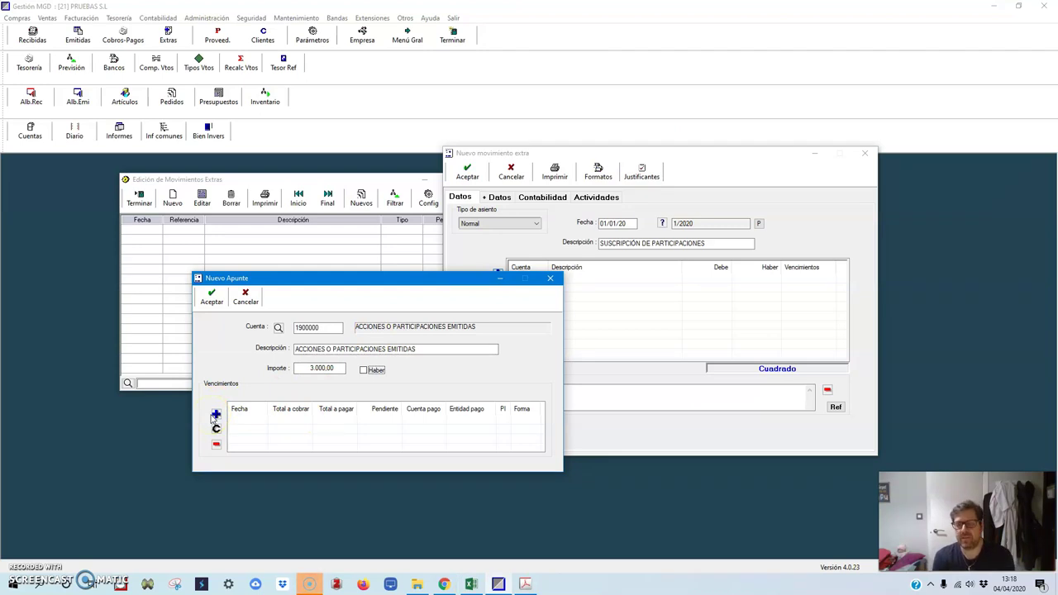
pyautogui.click(154, 457)
pyautogui.click(174, 311)
pyautogui.click(209, 297)
pyautogui.click(538, 284)
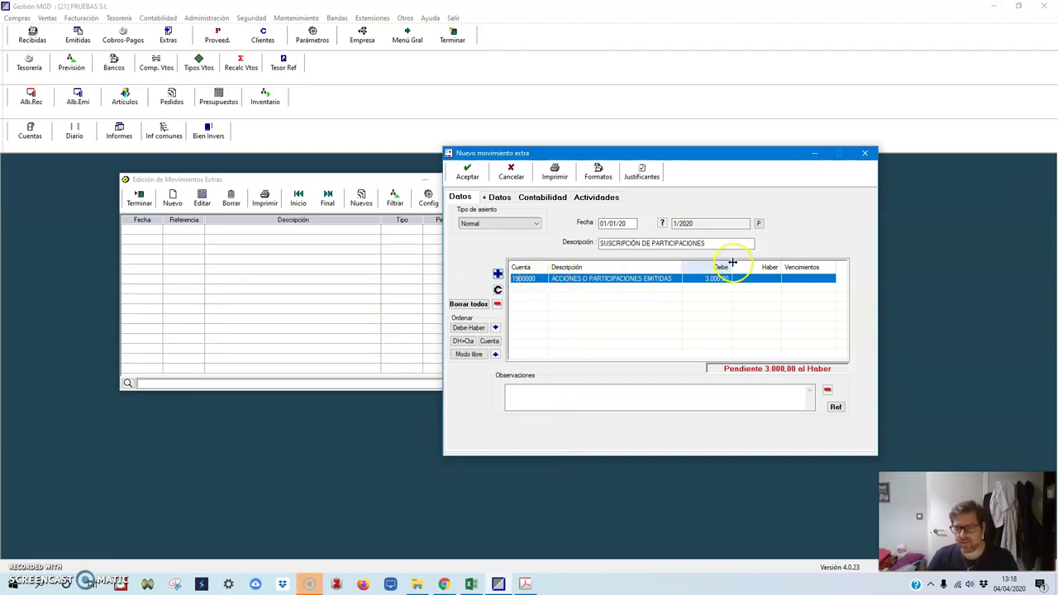
# Add an entry line on account 1940000, CAPITAL EMITIDO PENDIENTE DE INSCRIPCIÓN, for 3.000,00 on the credit side
pyautogui.click(497, 274)
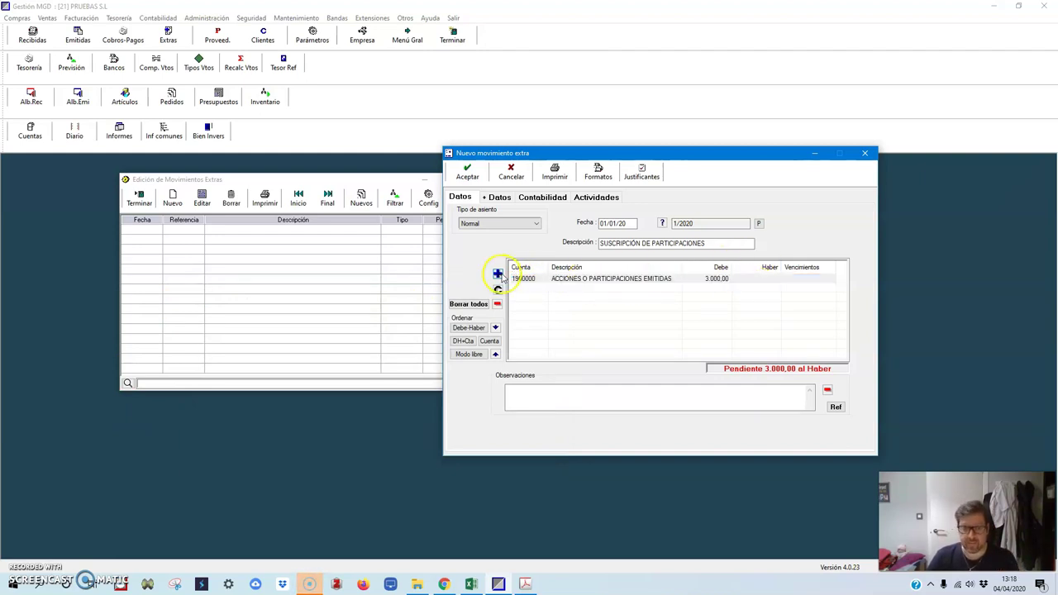
pyautogui.write('1940000')
pyautogui.press('Return')
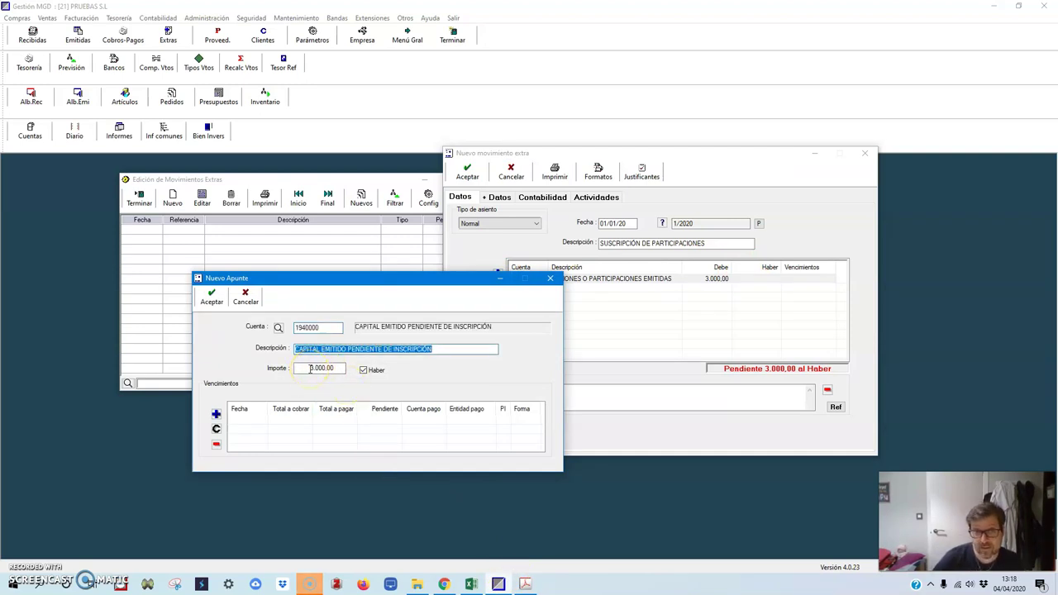
pyautogui.click(364, 371)
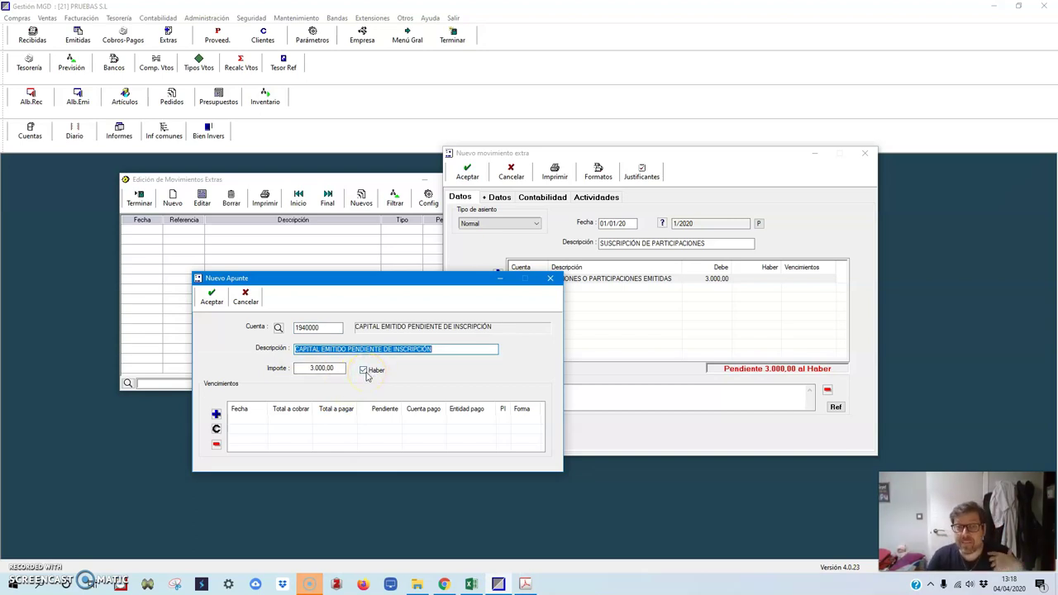
pyautogui.click(365, 375)
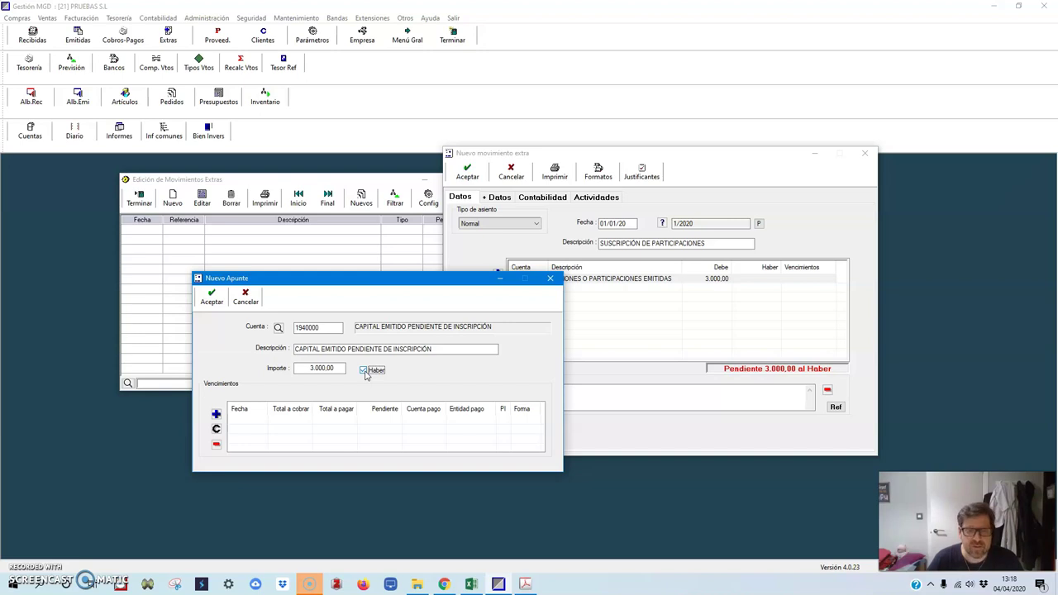
pyautogui.click(213, 297)
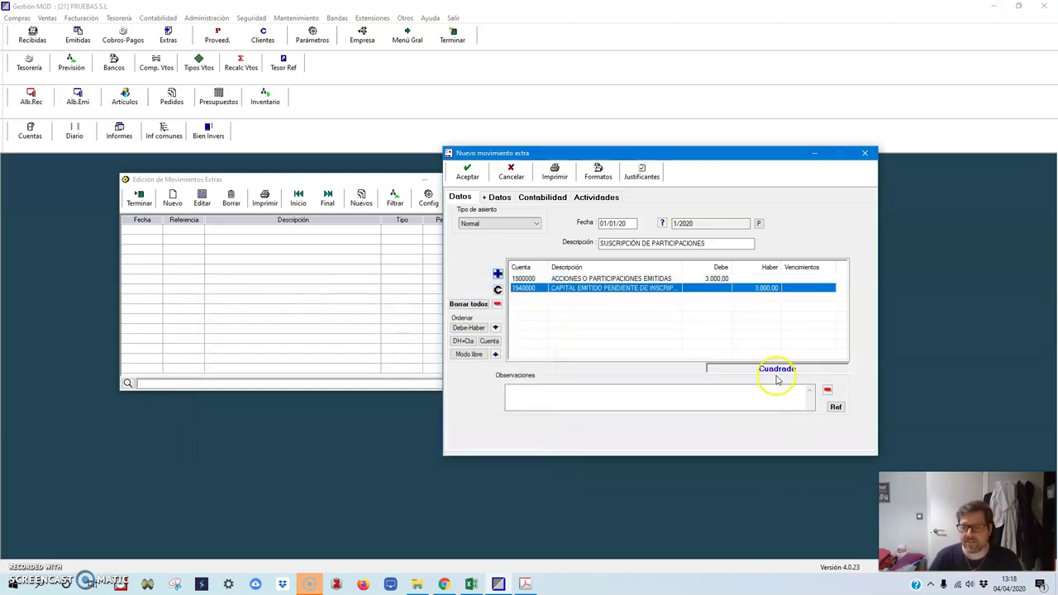
# Review the movement's balanced lines, its accounting entry, the additional data with external document references, and the allocation to activities
pyautogui.click(735, 294)
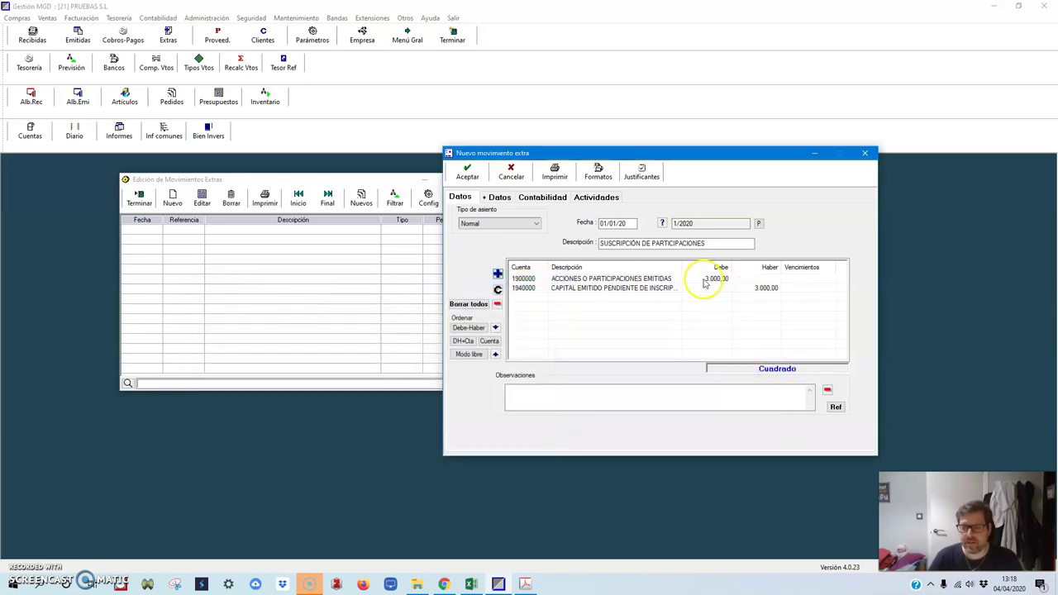
pyautogui.click(545, 198)
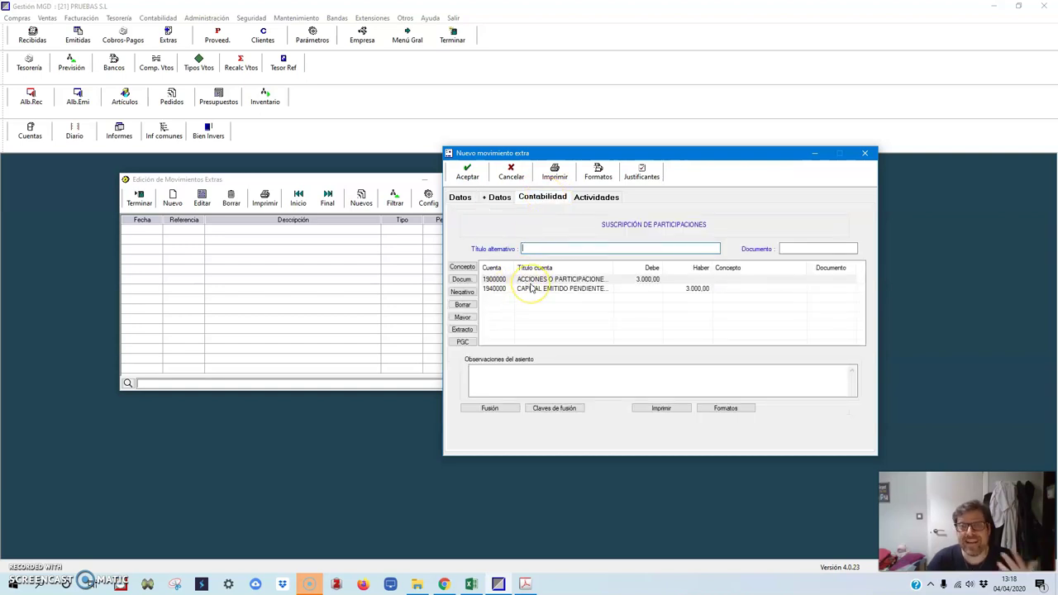
pyautogui.click(535, 279)
pyautogui.click(533, 289)
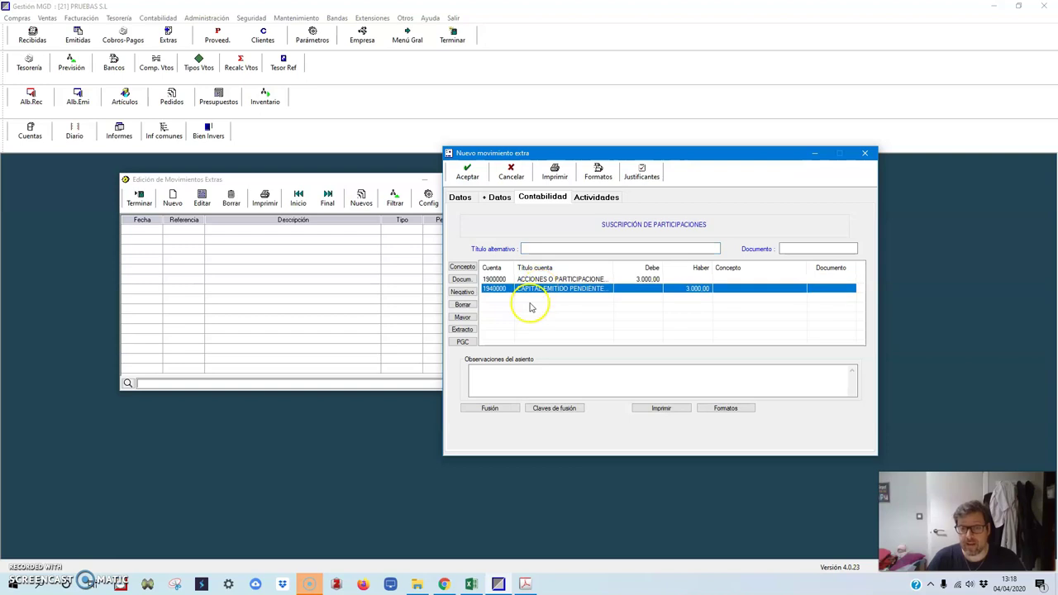
pyautogui.click(699, 280)
pyautogui.click(698, 289)
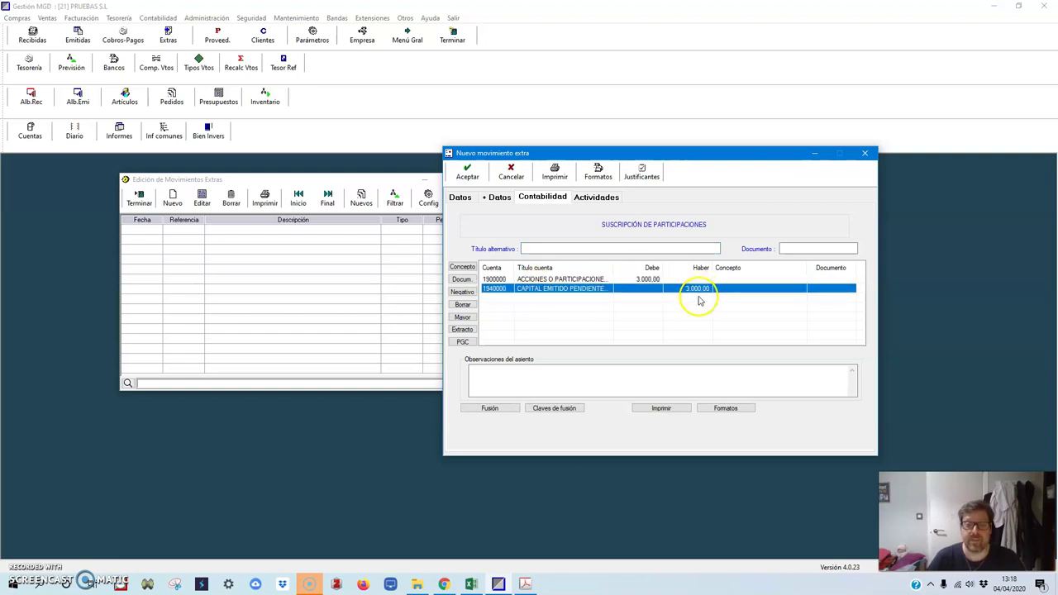
pyautogui.click(497, 198)
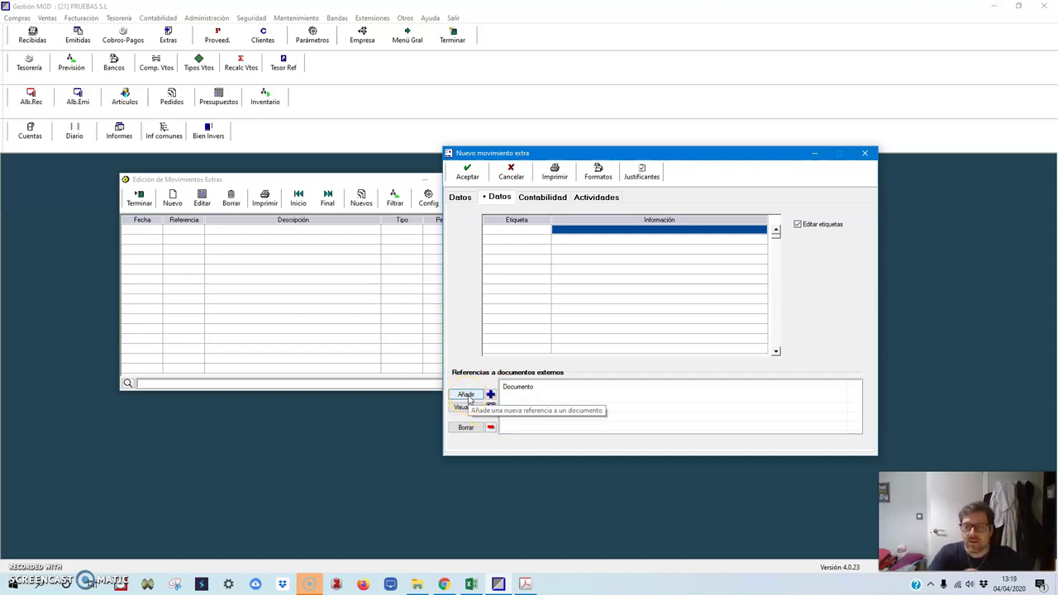
pyautogui.click(595, 196)
pyautogui.click(533, 242)
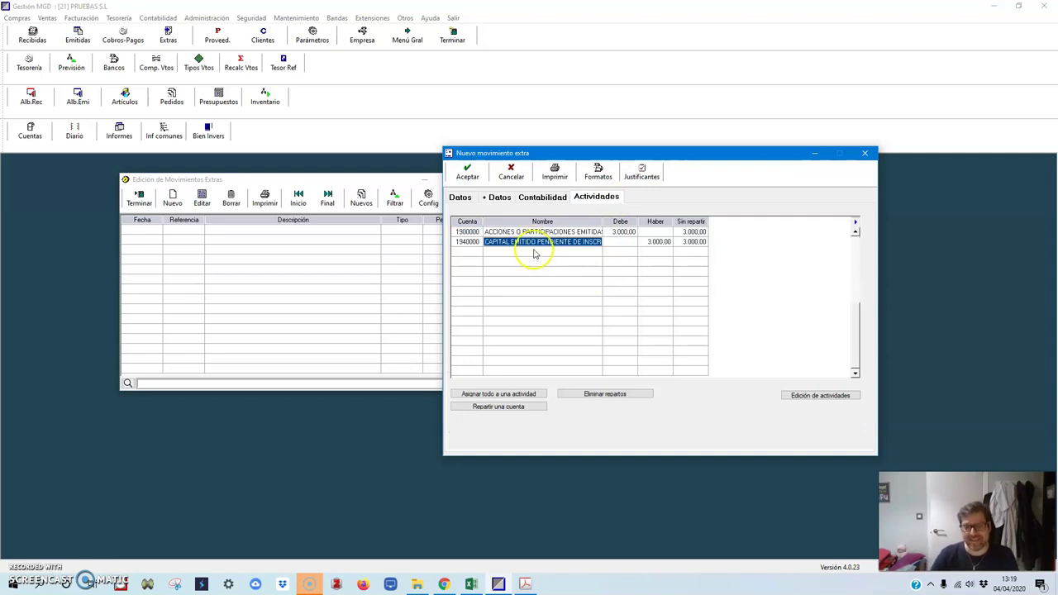
pyautogui.click(537, 233)
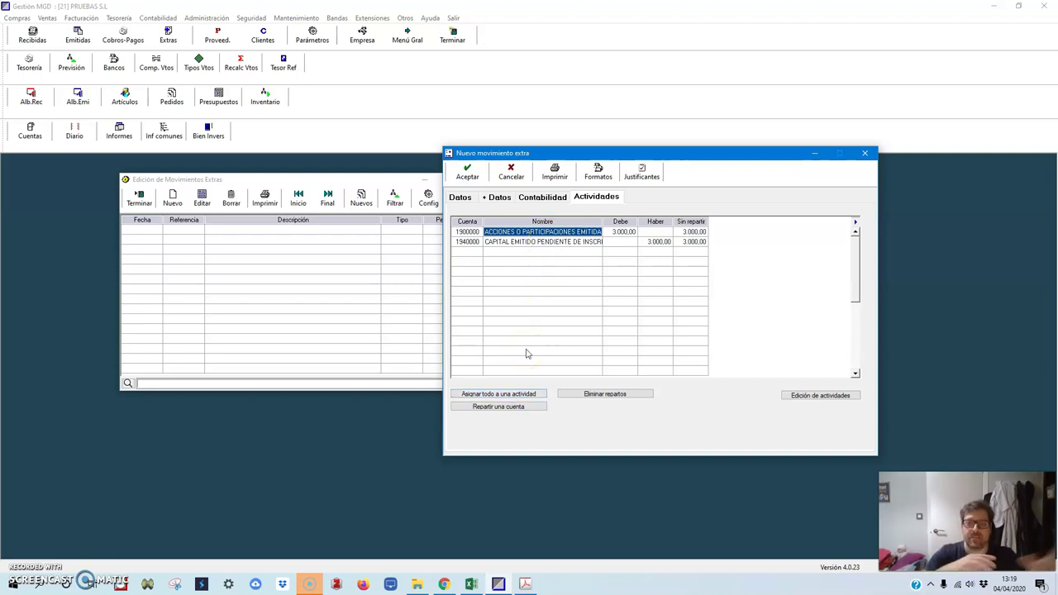
# Change the share subscription movement's date to 01/01/17, save it and decline to enter further movements
pyautogui.click(469, 198)
pyautogui.click(468, 173)
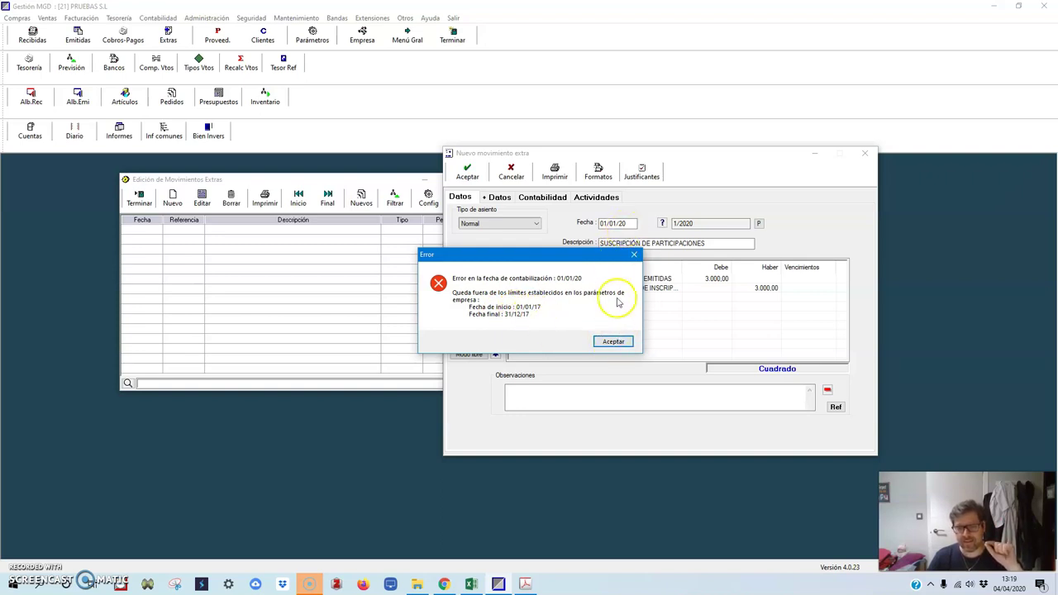
pyautogui.click(611, 340)
pyautogui.click(629, 224)
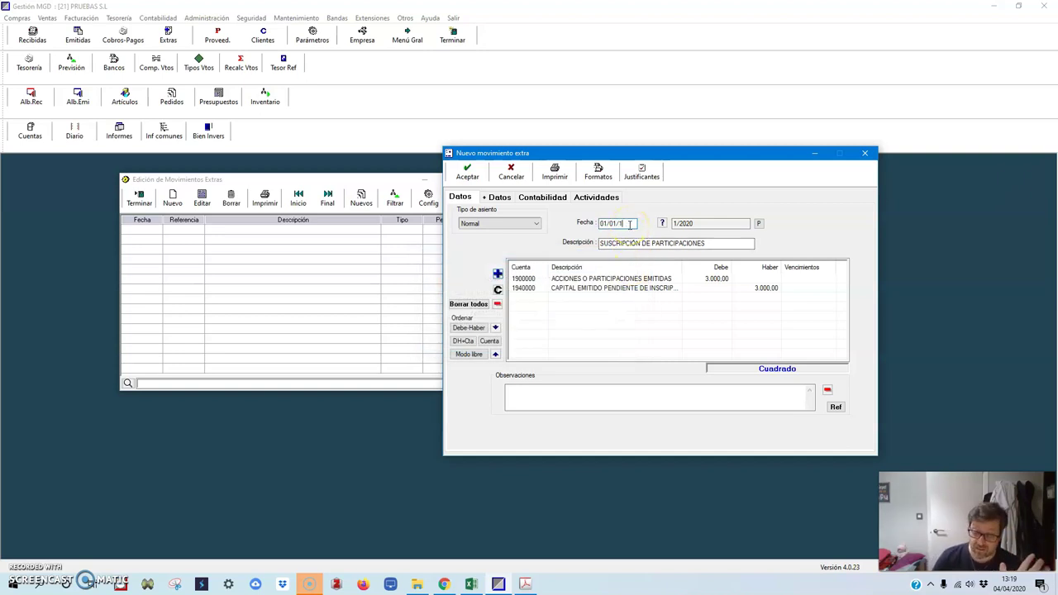
pyautogui.click(467, 171)
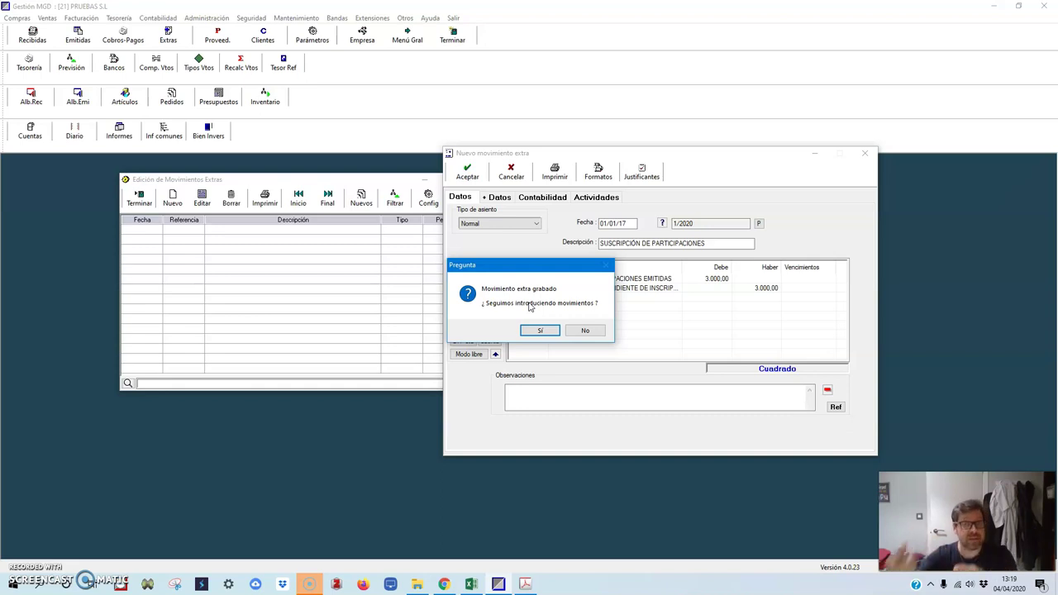
pyautogui.click(587, 331)
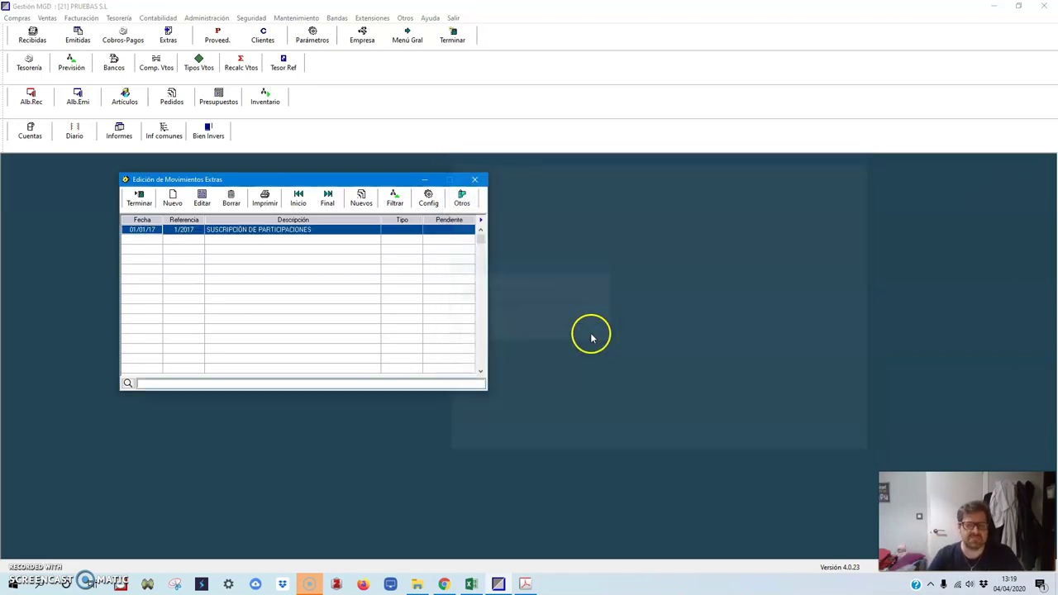
# Check the recorded subscription in the Diario, and consult the disbursement entry on account 572 Bancos in the Excel Libro Diario
pyautogui.click(138, 202)
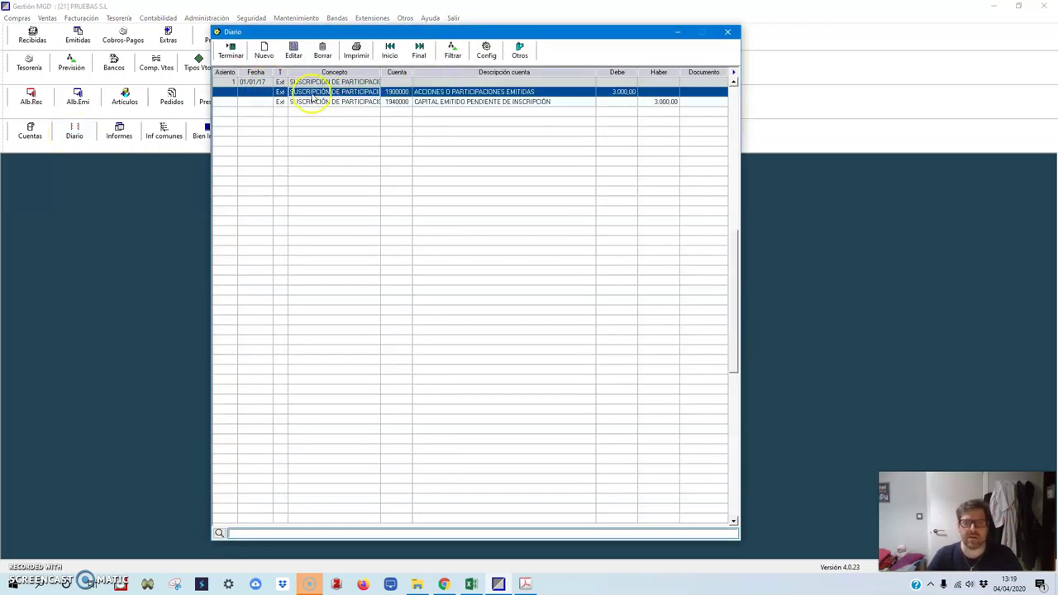
pyautogui.click(467, 584)
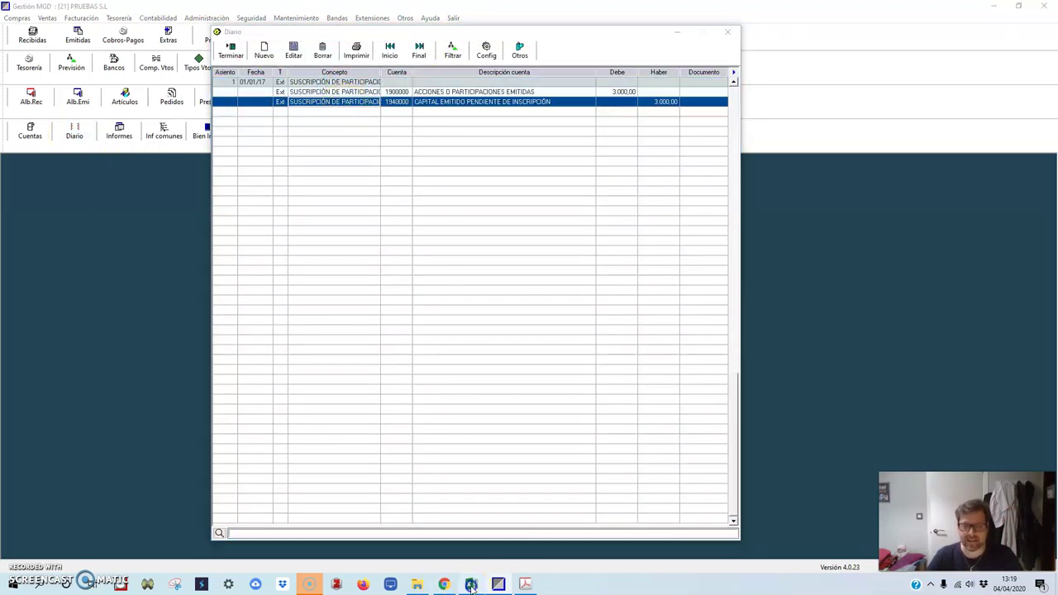
pyautogui.click(650, 175)
pyautogui.click(655, 191)
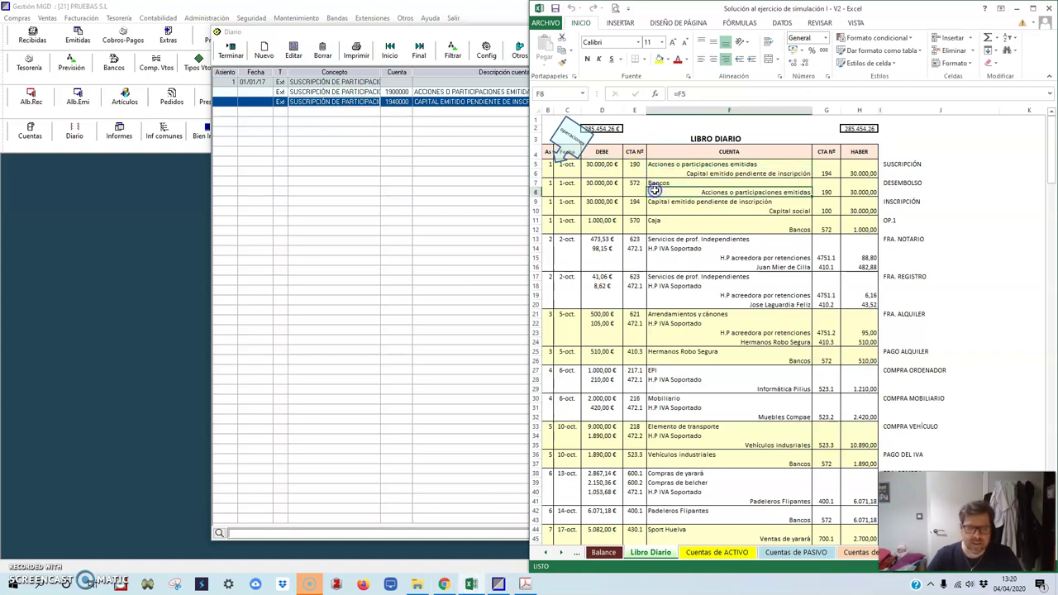
pyautogui.click(642, 185)
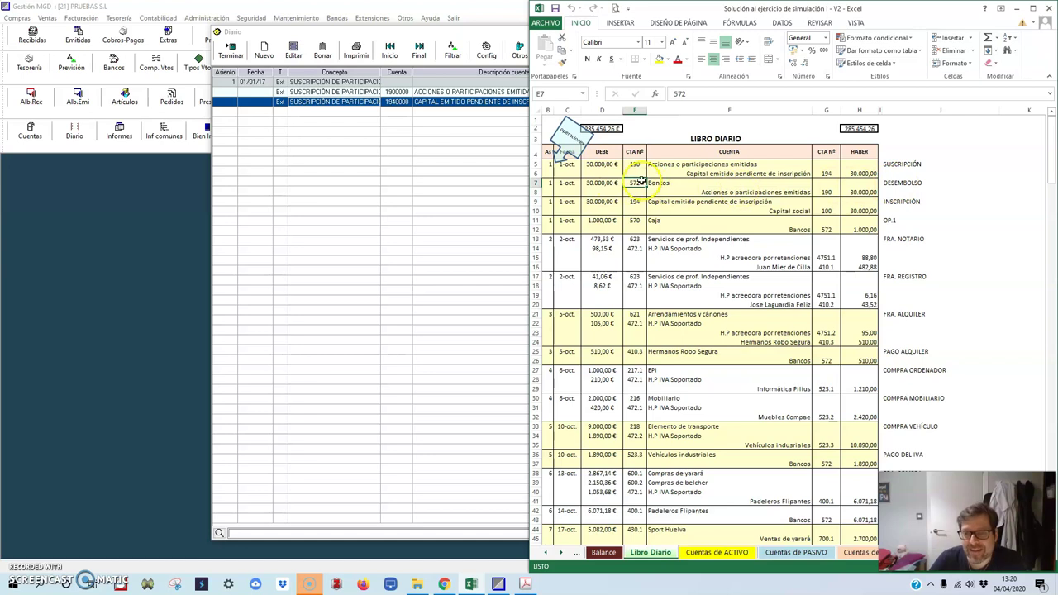
pyautogui.moveTo(641, 183); pyautogui.dragTo(671, 182)
pyautogui.click(1019, 8)
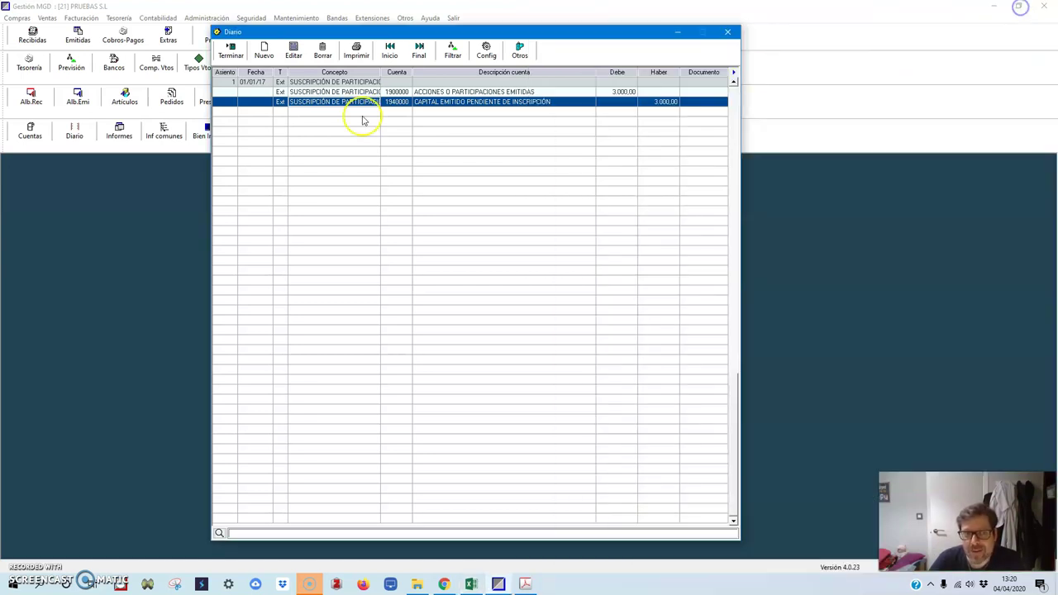
pyautogui.click(231, 50)
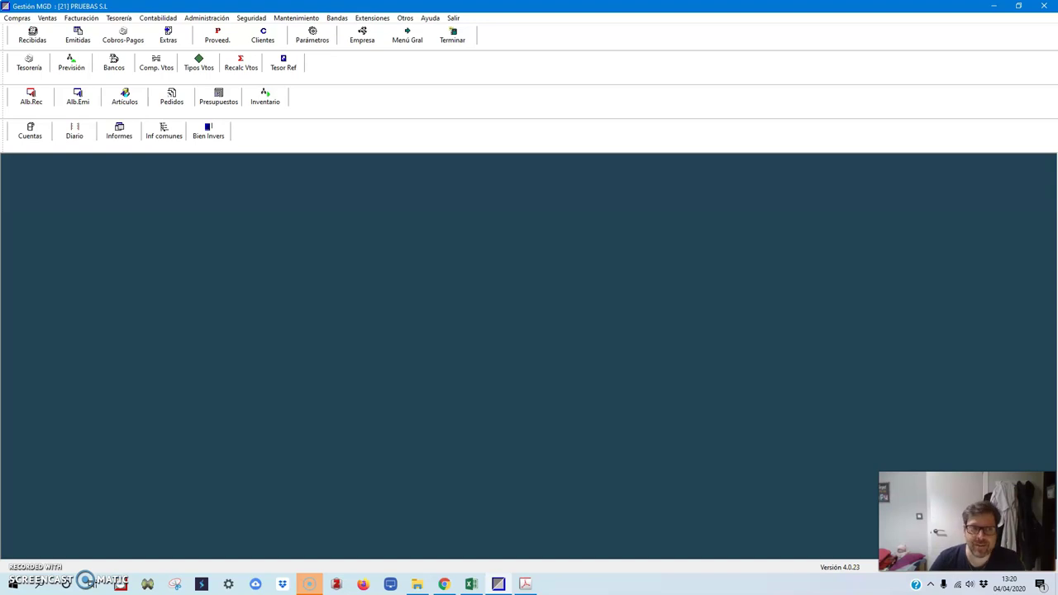
# Open the collections and payments list for the bank CAJA RURAL DE GRANADA
pyautogui.click(122, 37)
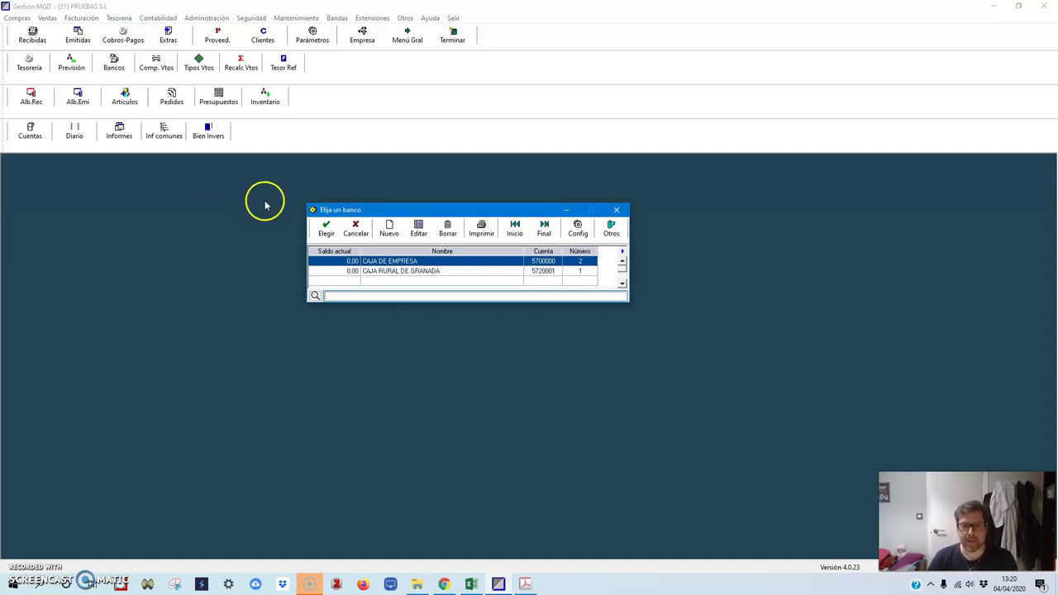
pyautogui.click(396, 272)
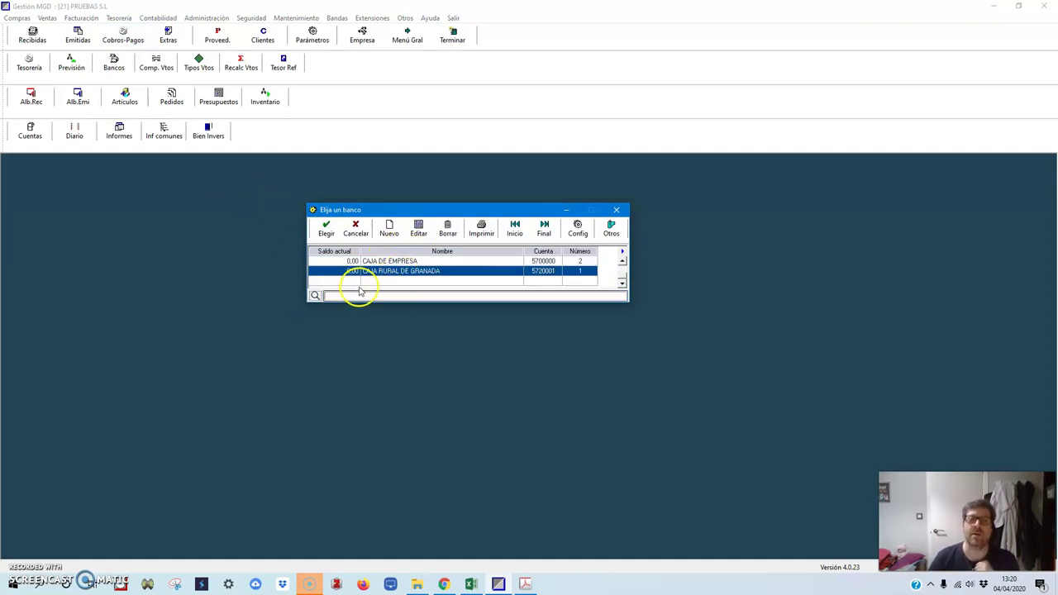
pyautogui.doubleClick(401, 273)
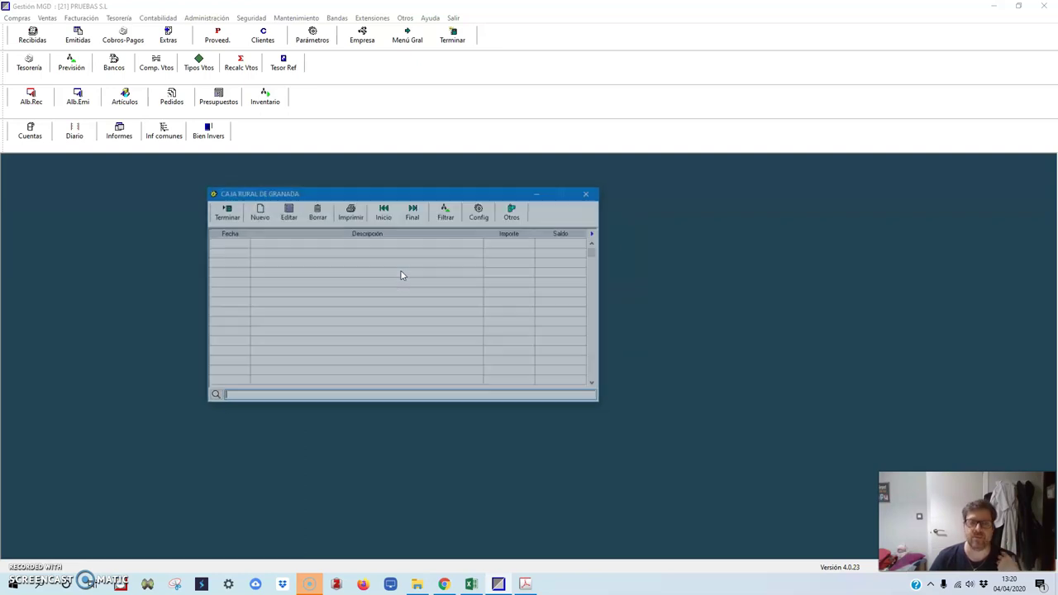
pyautogui.moveTo(414, 193); pyautogui.dragTo(570, 186)
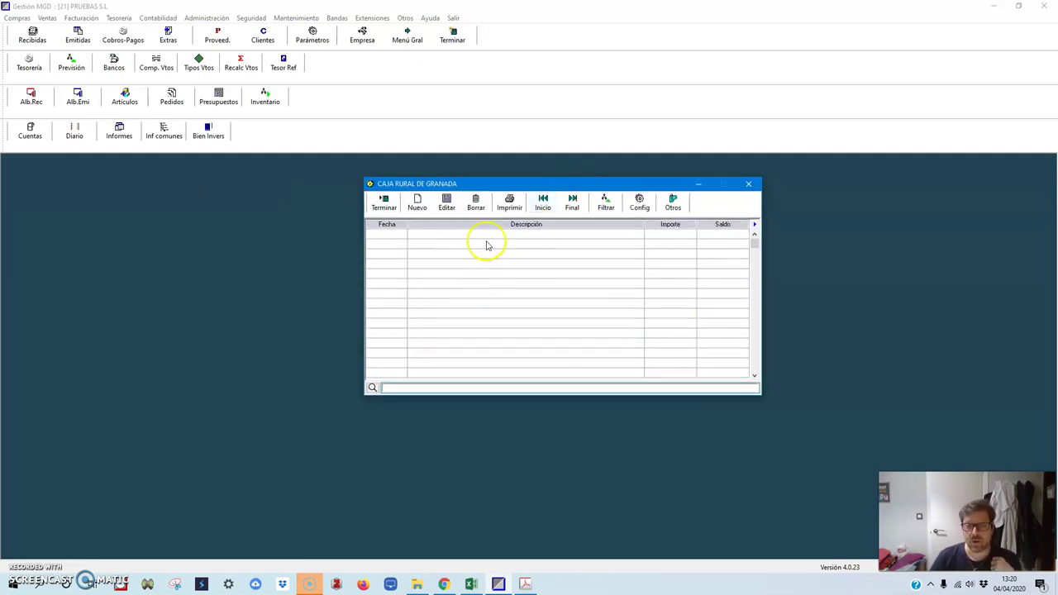
# Start a new bank movement dated 01/01/17 with an amount of 30.000,00
pyautogui.click(416, 204)
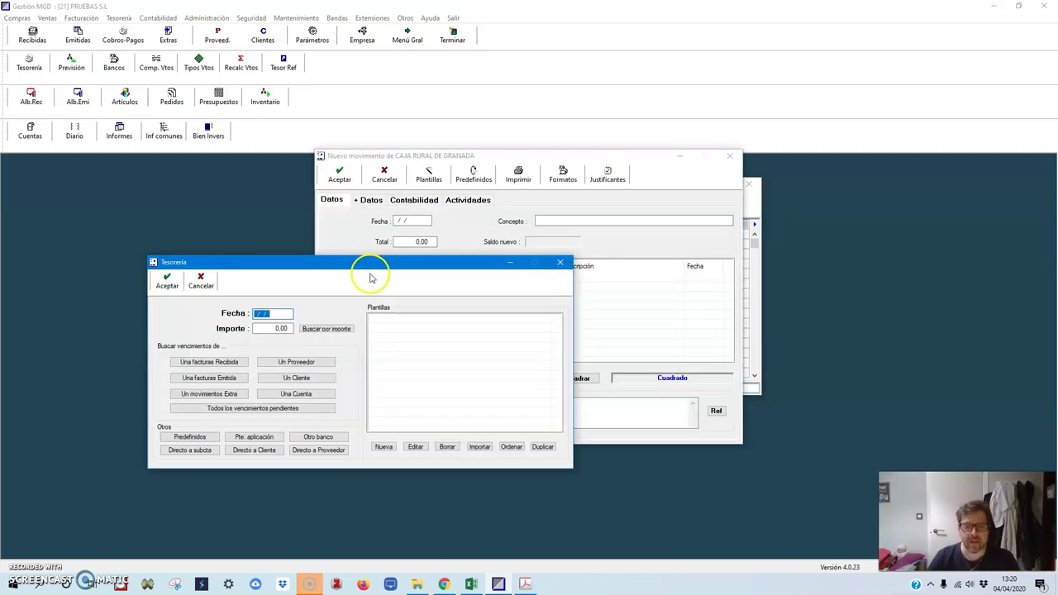
pyautogui.write('01')
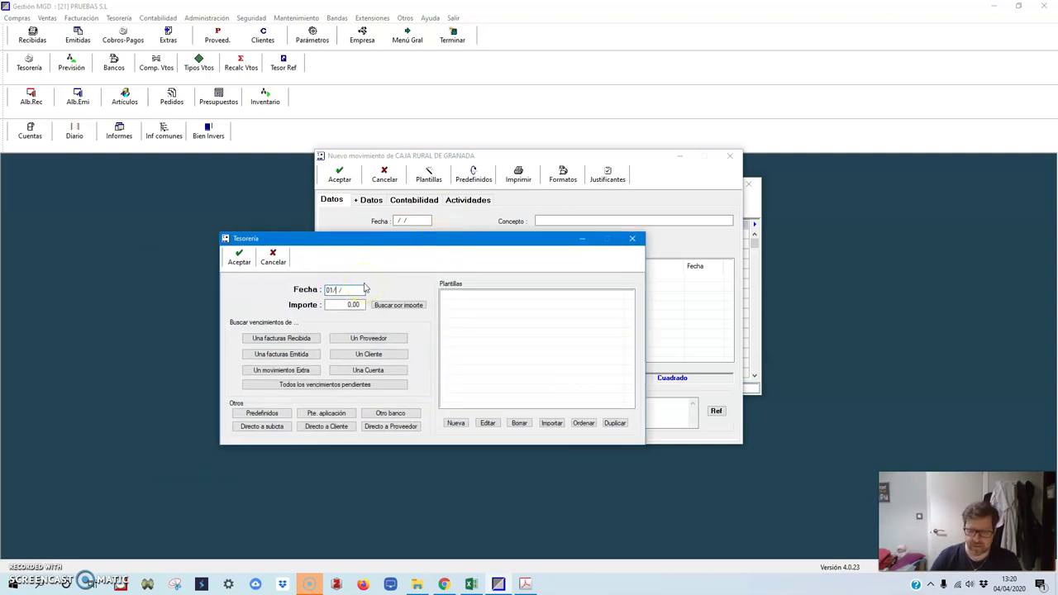
pyautogui.click(341, 305)
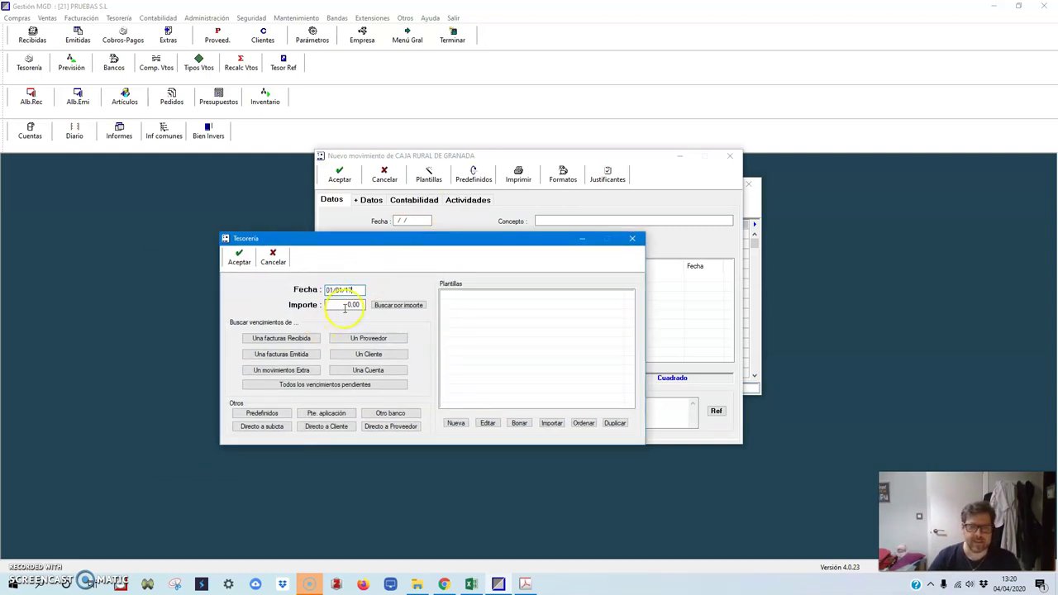
pyautogui.click(385, 305)
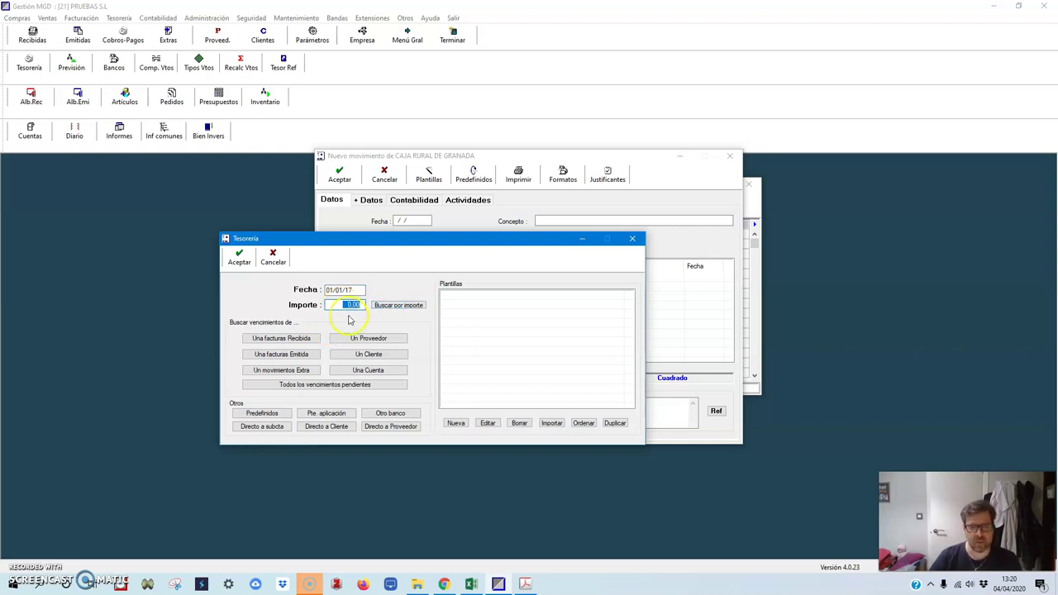
pyautogui.write('30')
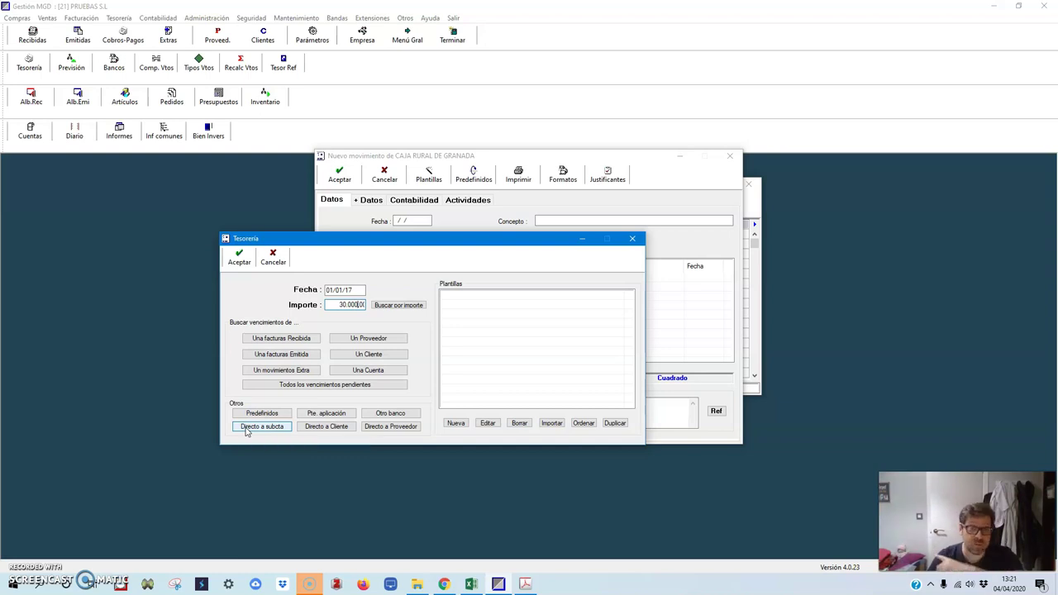
# Assign the 30.000,00 movement as a direct Cobro to subaccount 1900000 ACCIONES O PARTICIPACIONES EMITIDAS, consulting the disbursement entry in the Excel Libro Diario
pyautogui.click(262, 426)
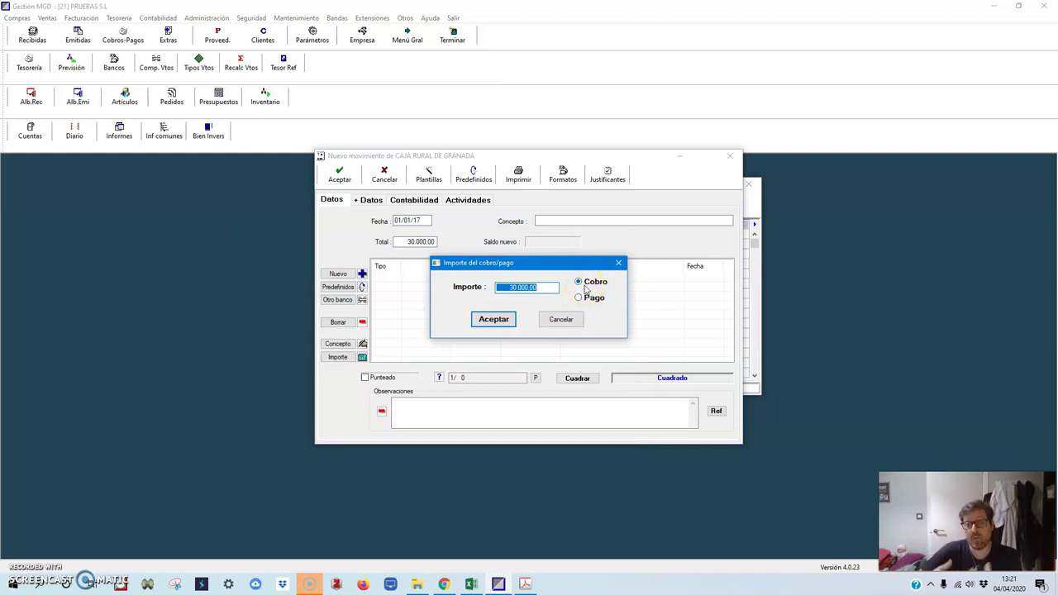
pyautogui.click(493, 319)
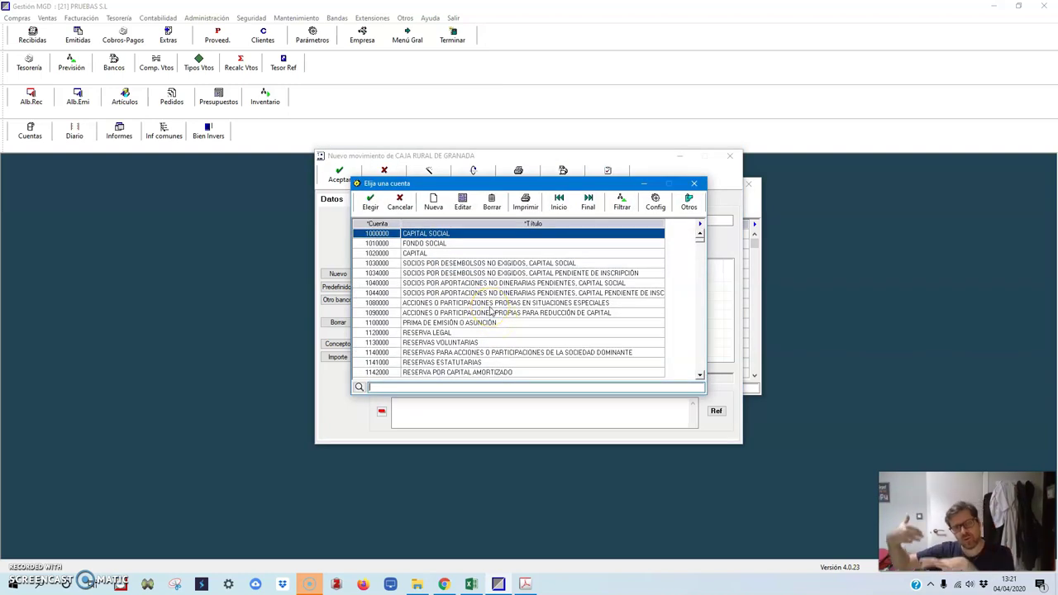
pyautogui.click(445, 584)
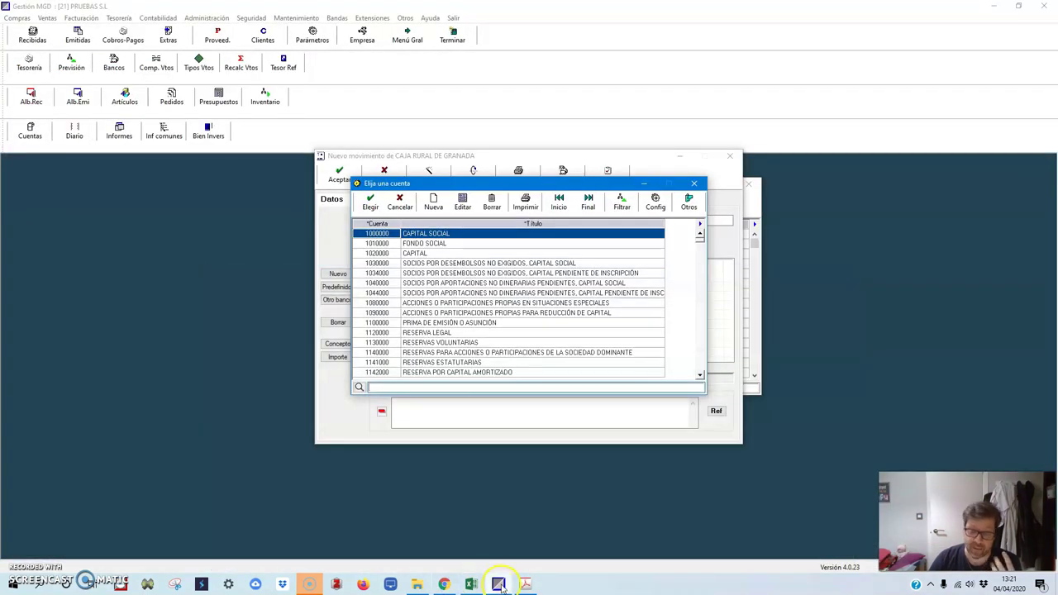
pyautogui.click(506, 519)
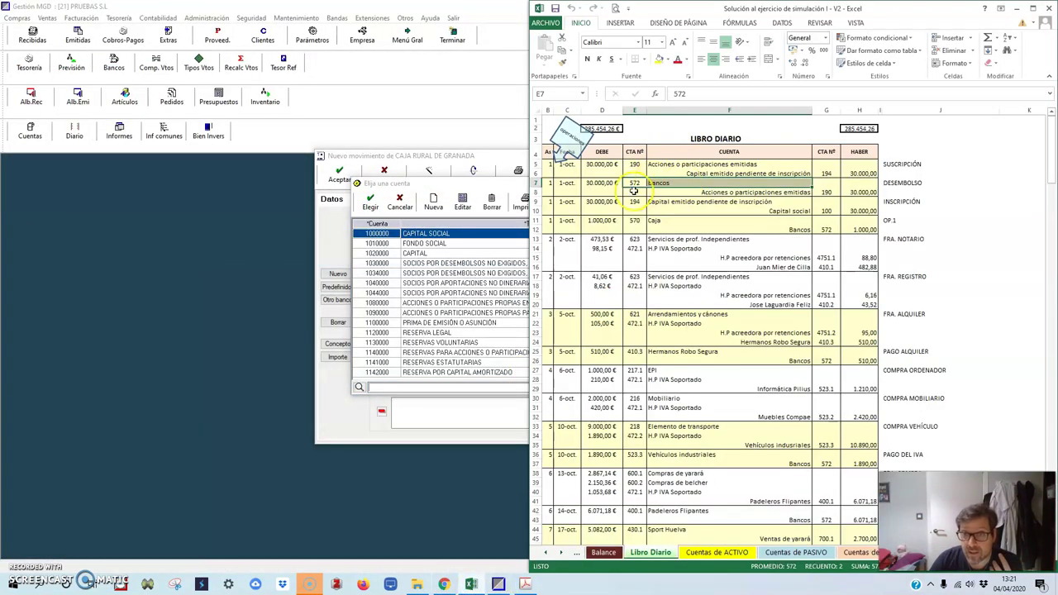
pyautogui.click(756, 193)
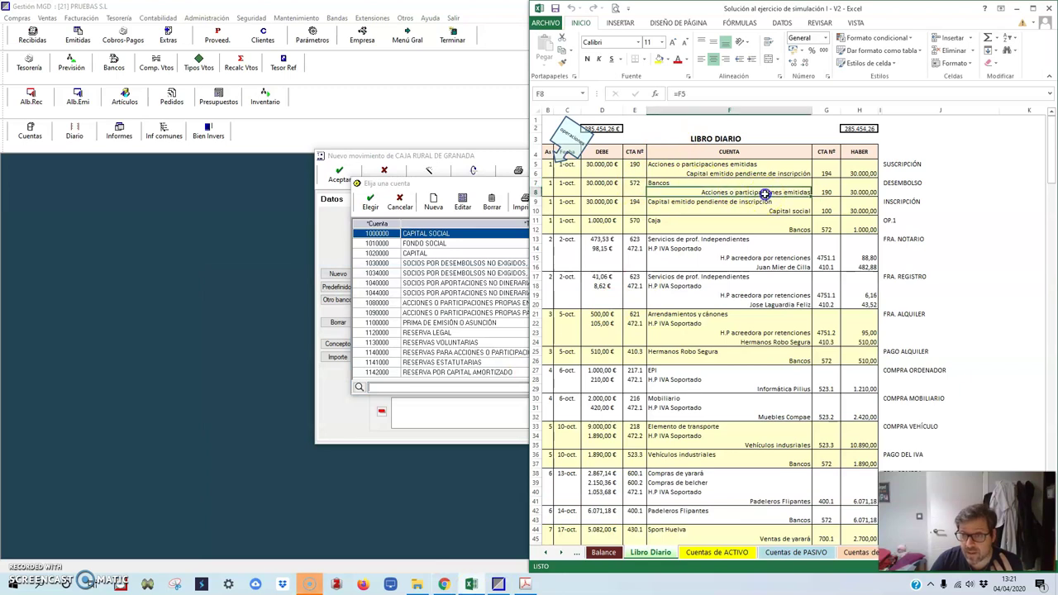
pyautogui.click(825, 193)
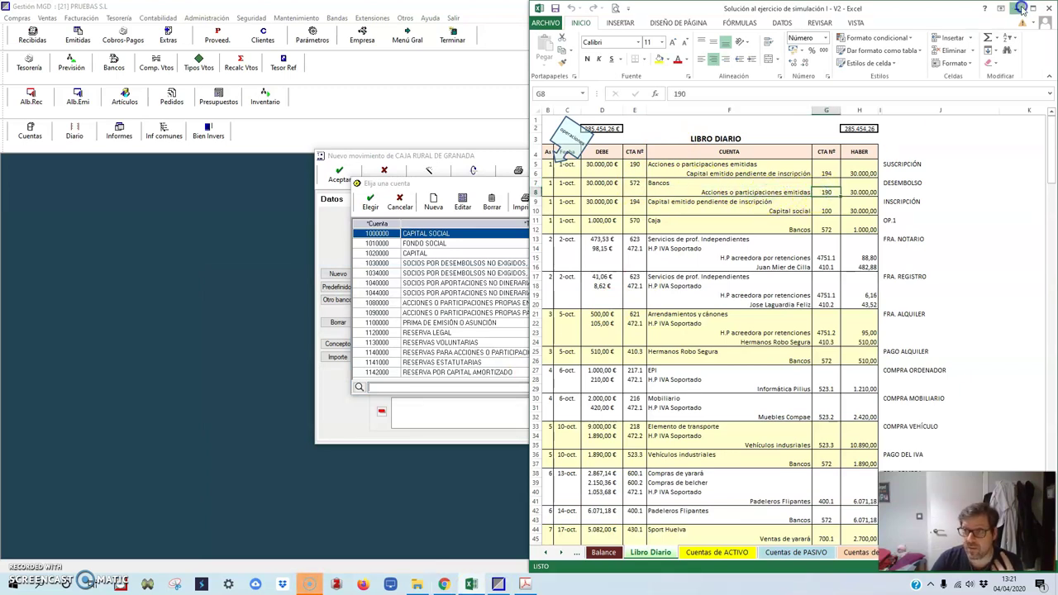
pyautogui.click(1015, 8)
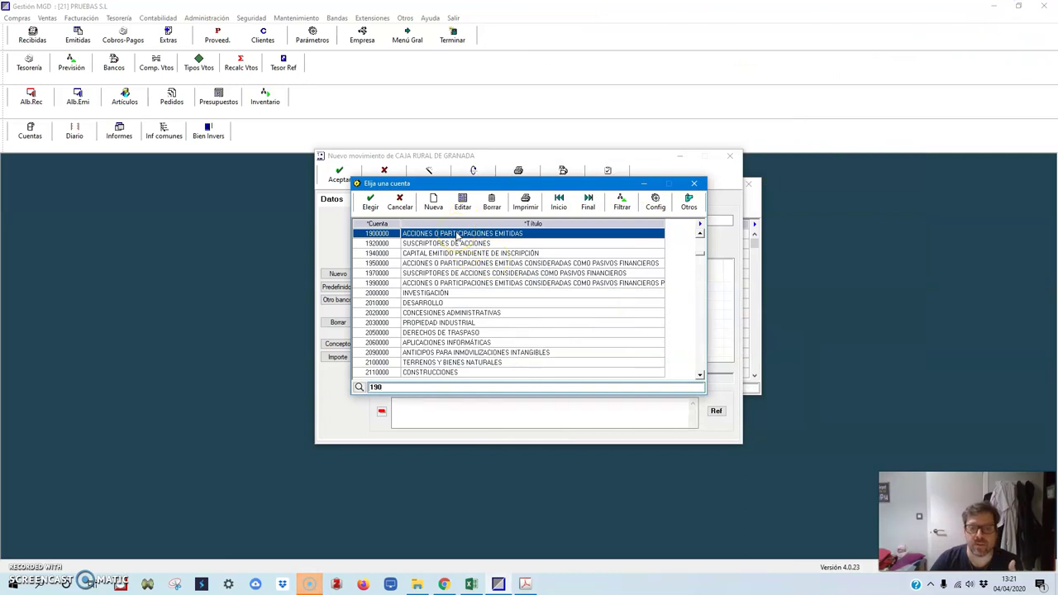
pyautogui.doubleClick(458, 234)
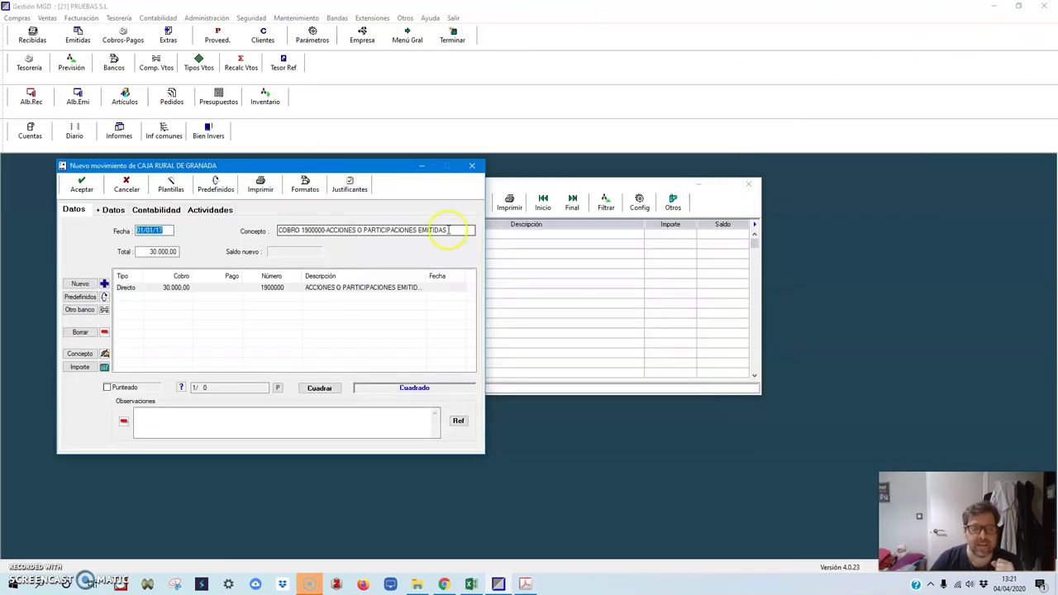
# Review the collection's accounting lines, save the bank movement, and close the bank windows without starting another movement
pyautogui.click(153, 212)
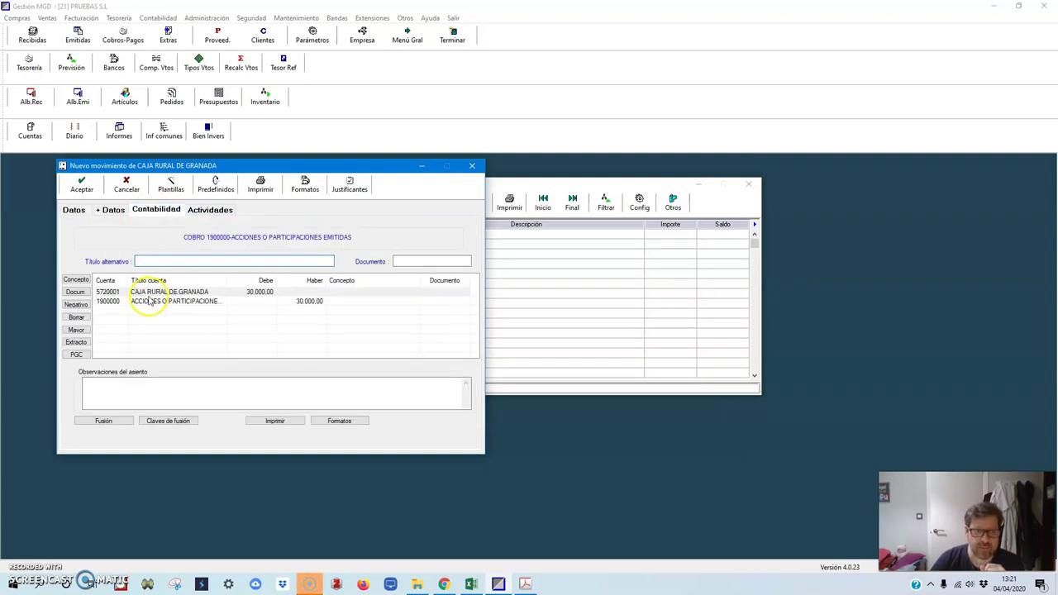
pyautogui.click(202, 304)
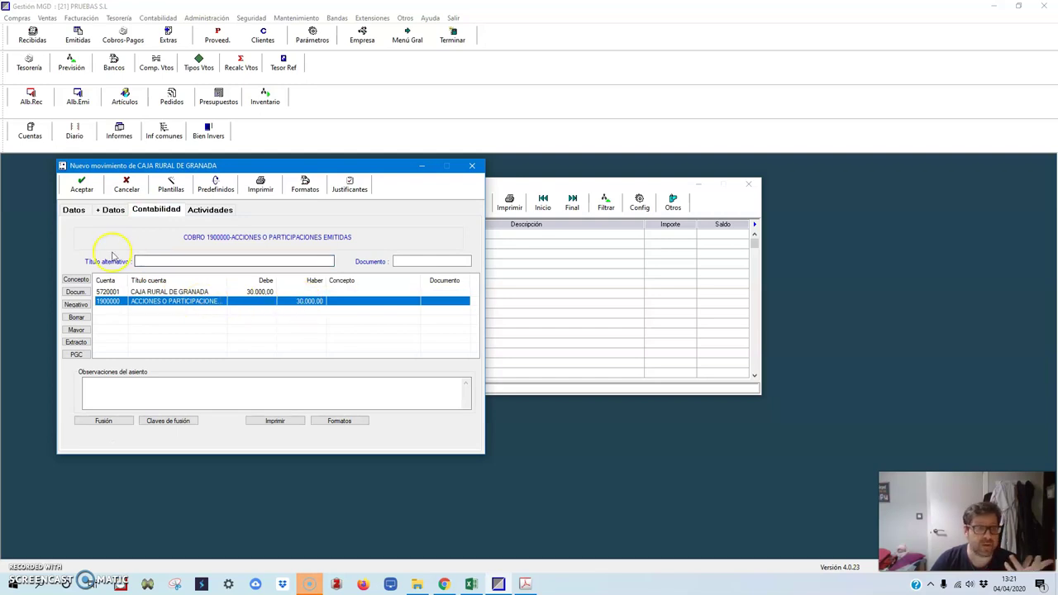
pyautogui.click(84, 213)
pyautogui.click(81, 185)
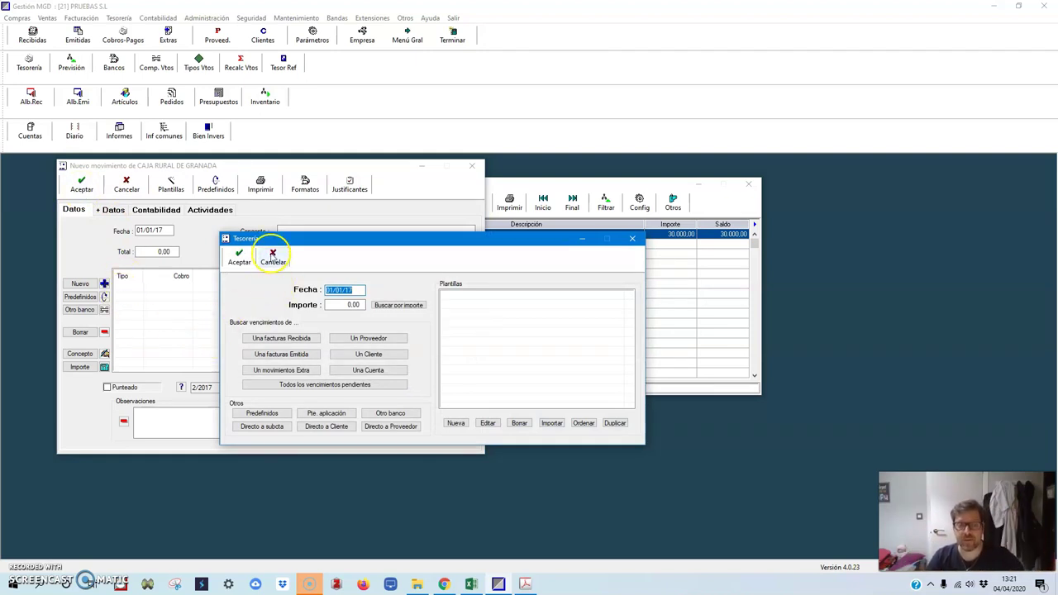
pyautogui.click(273, 258)
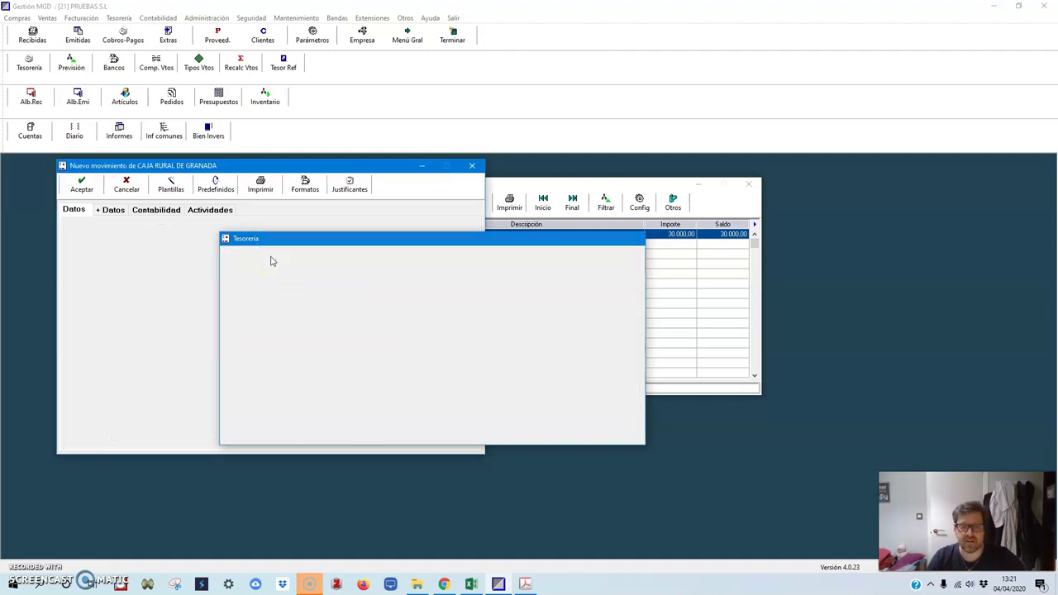
pyautogui.click(392, 202)
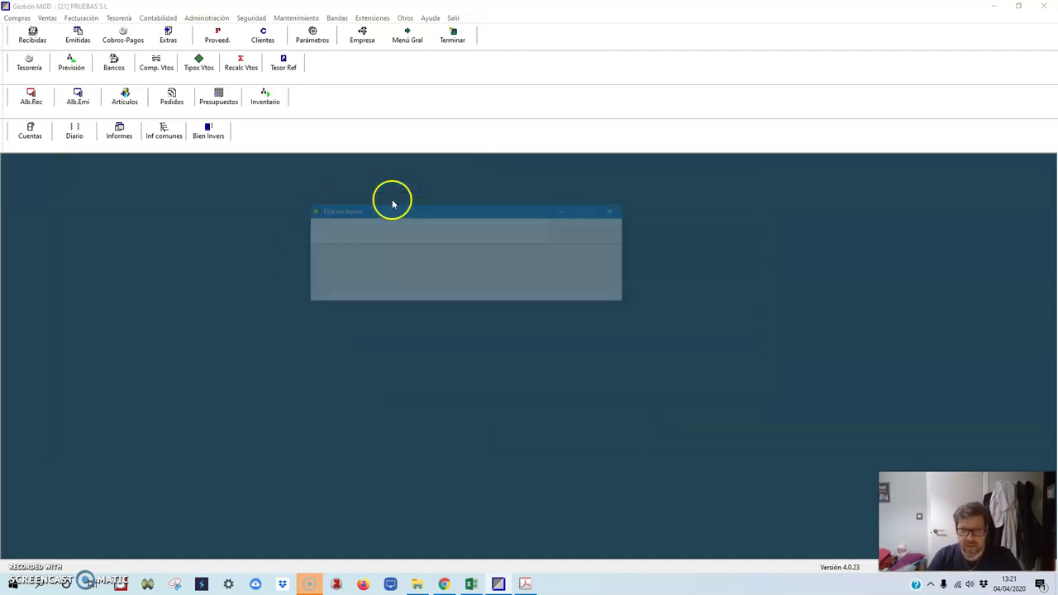
pyautogui.click(358, 229)
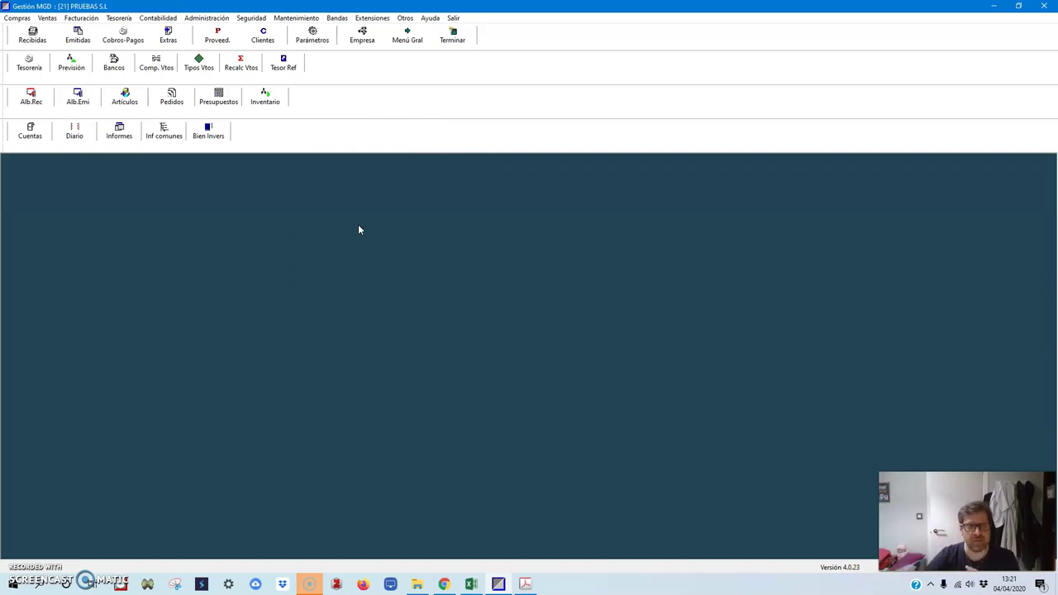
# Check the subscription and collection entries in the Diario against the Excel Libro Diario, and close the Diario
pyautogui.click(76, 132)
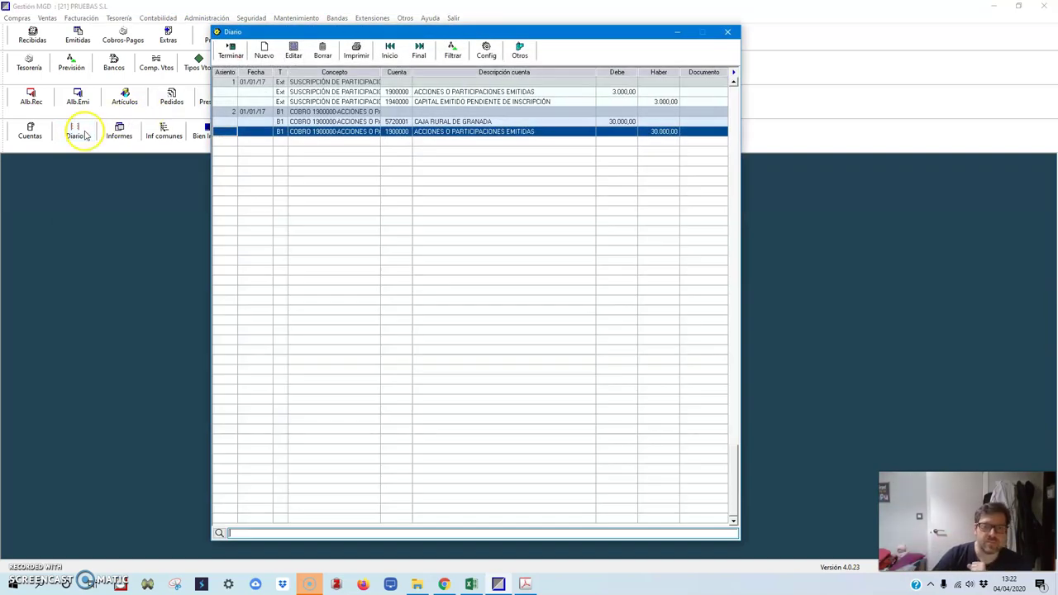
pyautogui.click(307, 81)
pyautogui.click(310, 101)
pyautogui.click(309, 112)
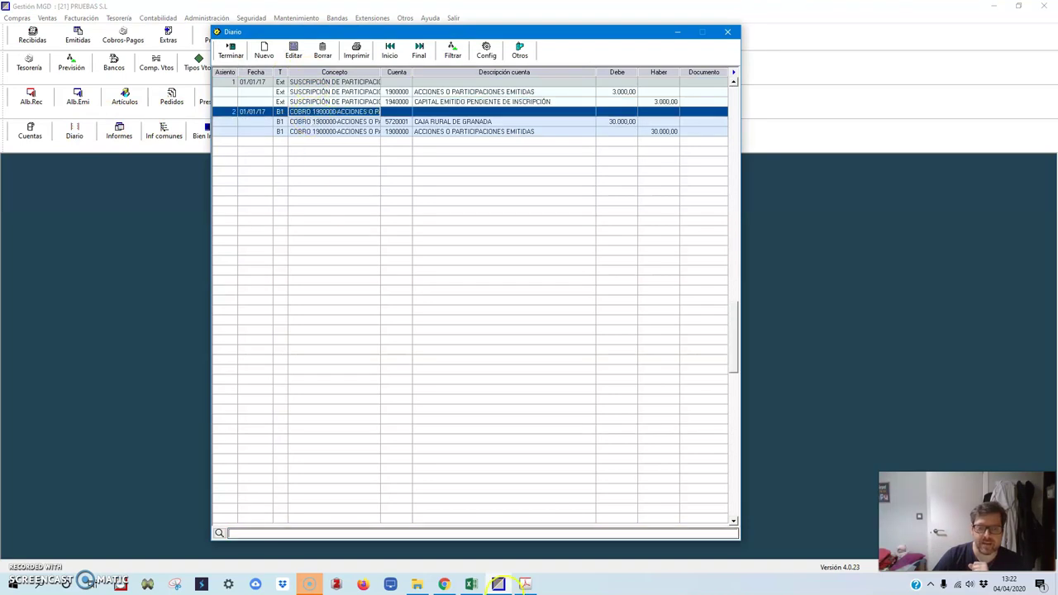
pyautogui.click(470, 584)
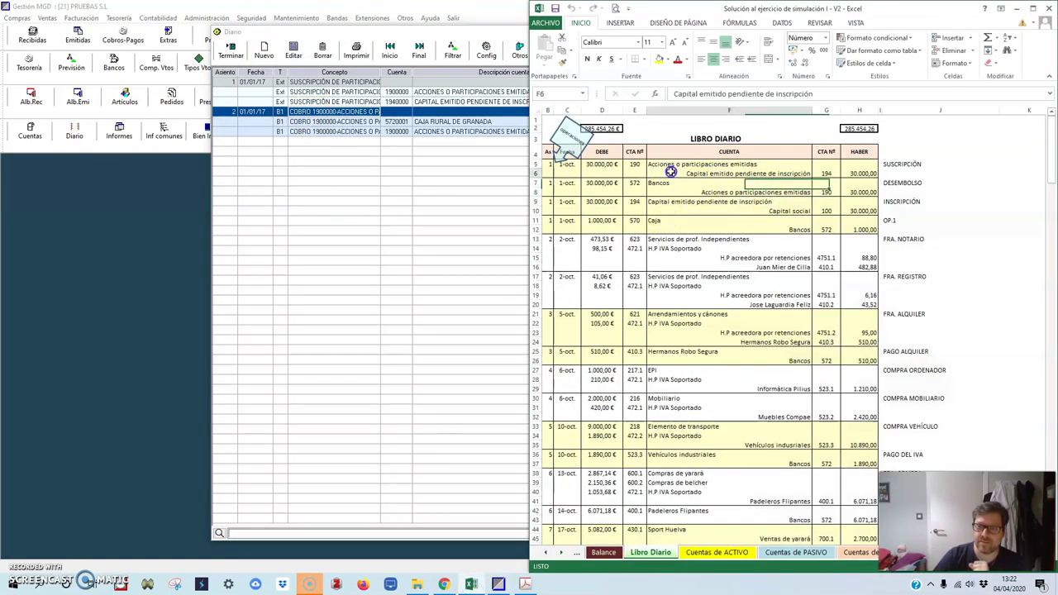
pyautogui.click(1015, 8)
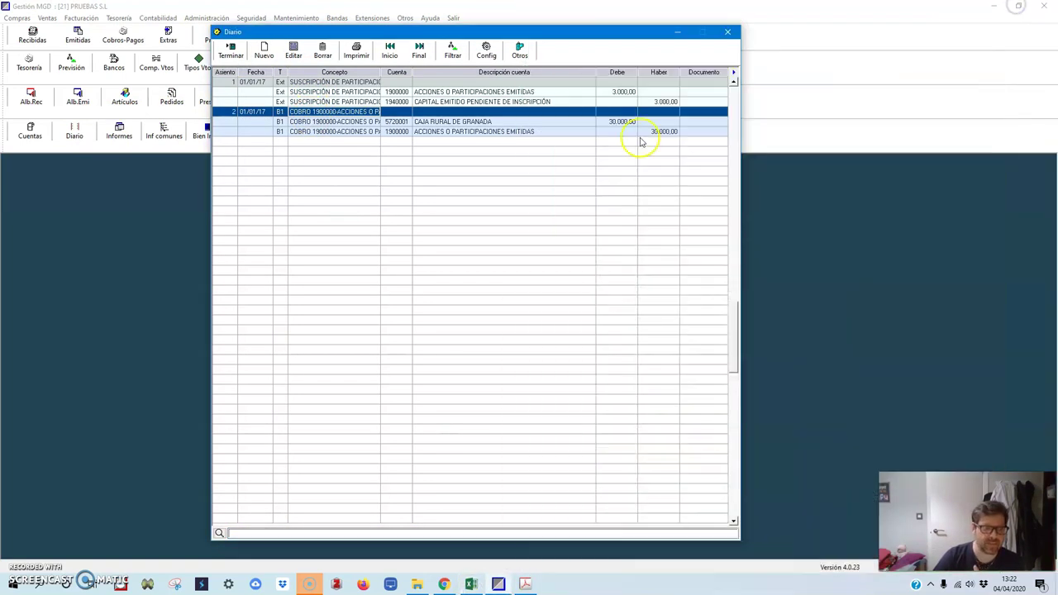
pyautogui.click(230, 49)
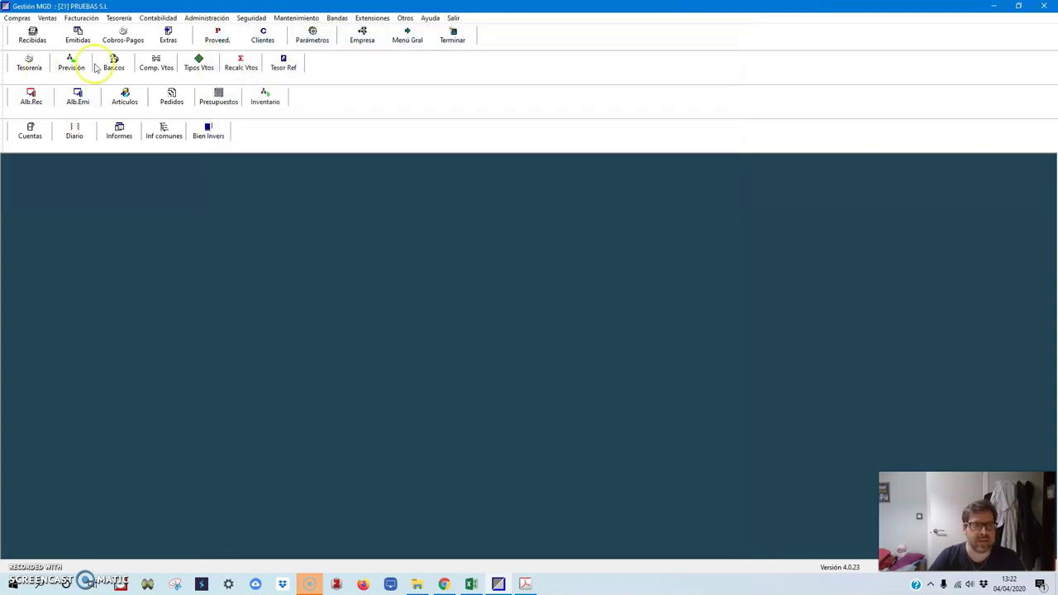
# Create a new extra movement dated 01/01/17 with the description INSCRIPCIÓN, and open its first accounting line
pyautogui.click(167, 36)
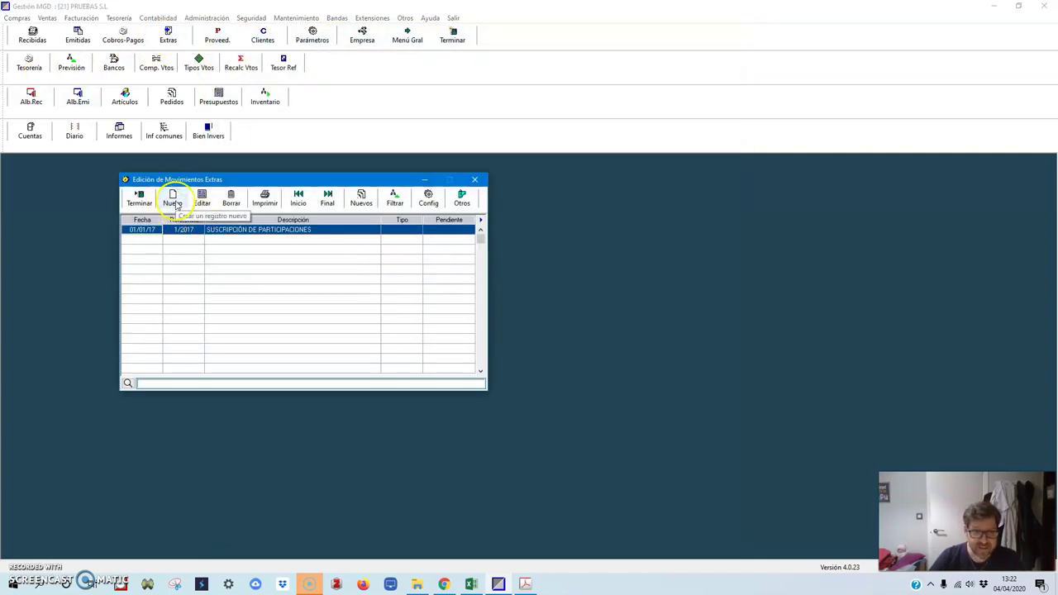
pyautogui.click(173, 198)
pyautogui.click(566, 190)
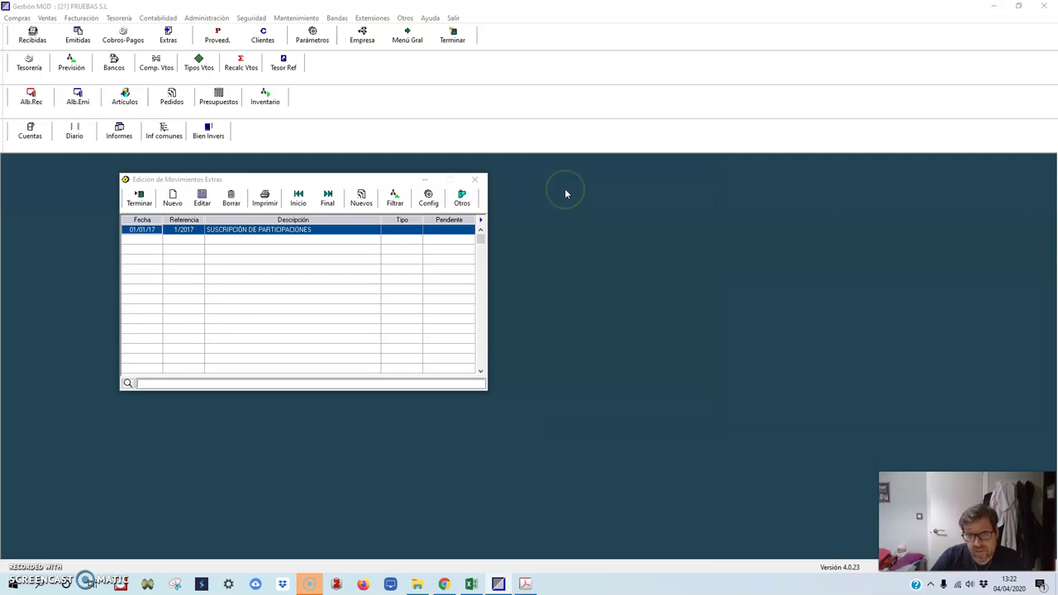
pyautogui.click(614, 243)
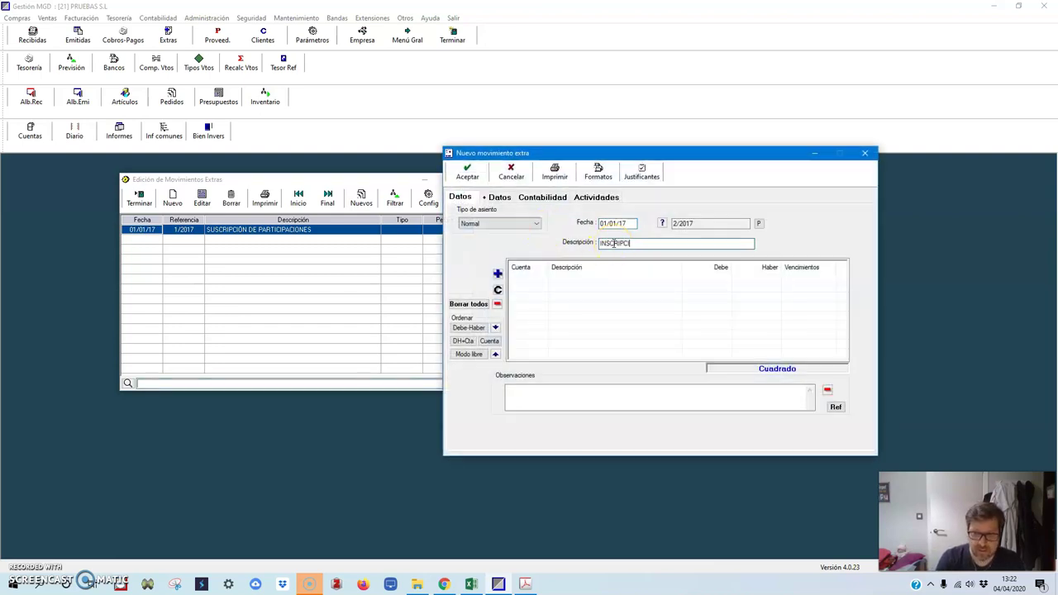
pyautogui.click(497, 274)
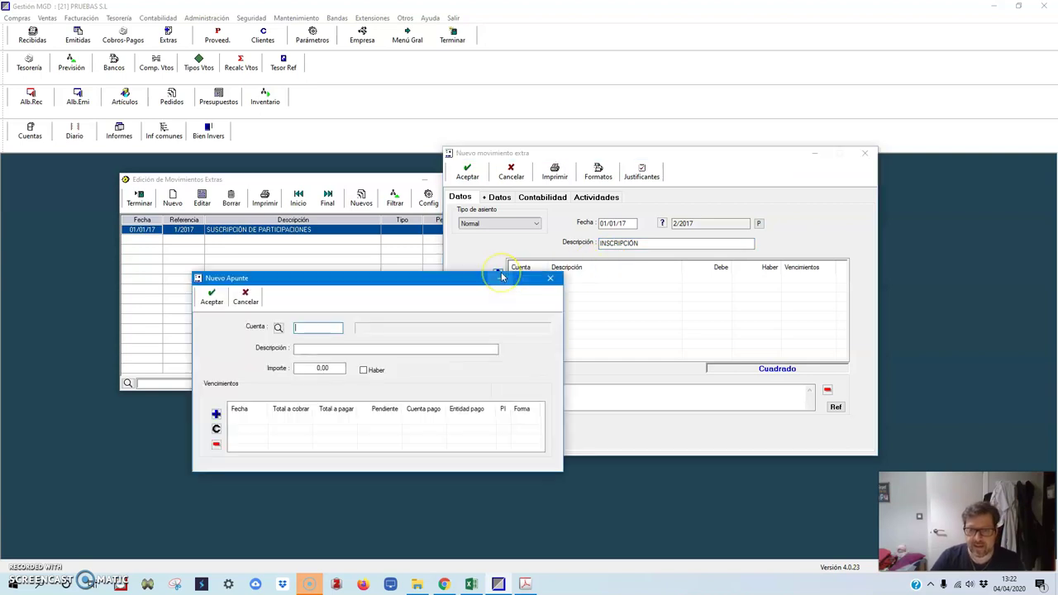
pyautogui.write('19.')
pyautogui.press('Return')
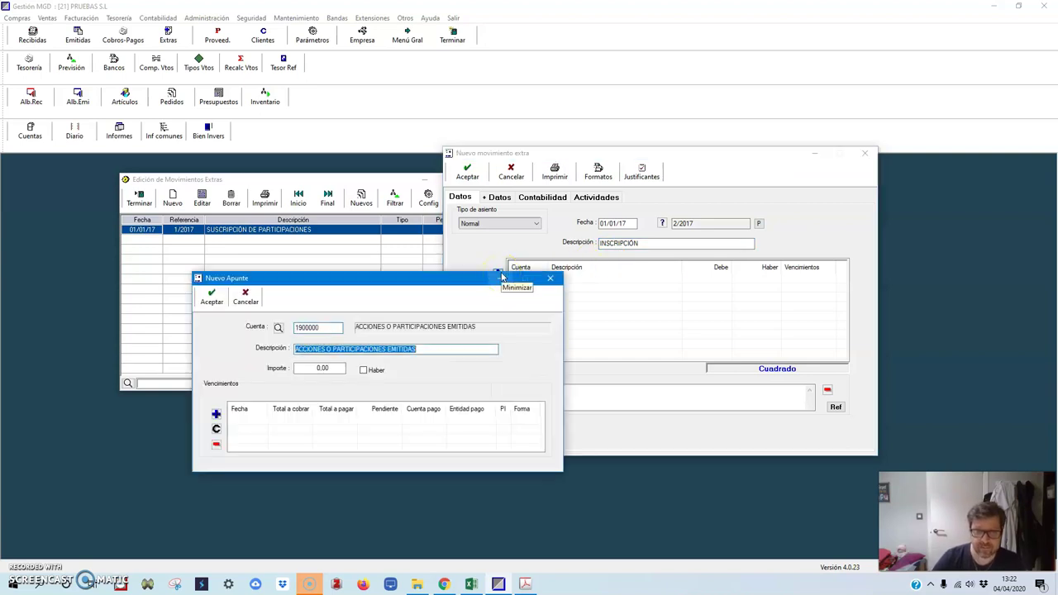
pyautogui.click(471, 584)
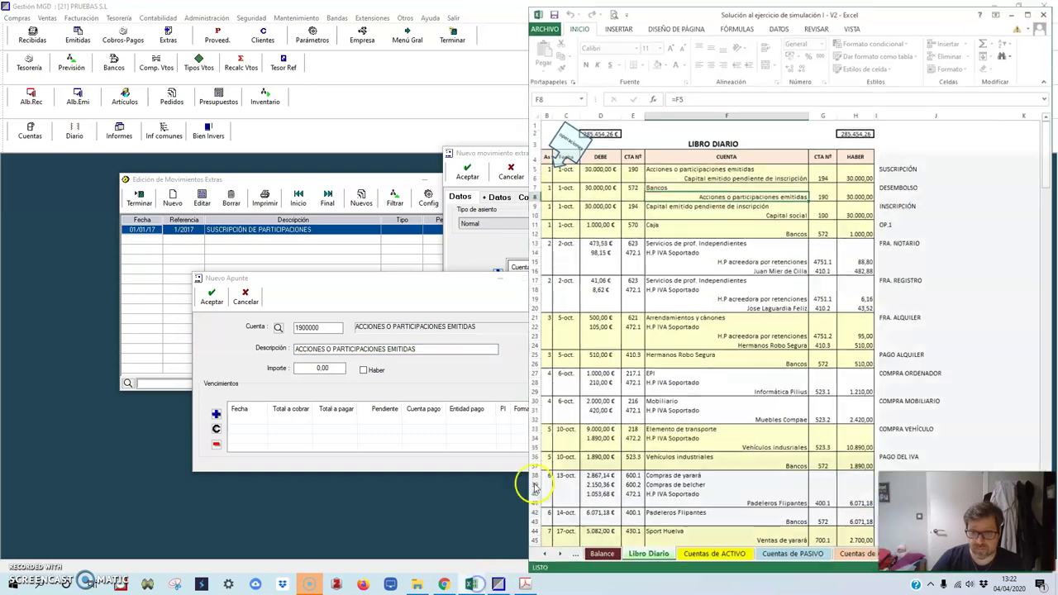
pyautogui.click(1018, 10)
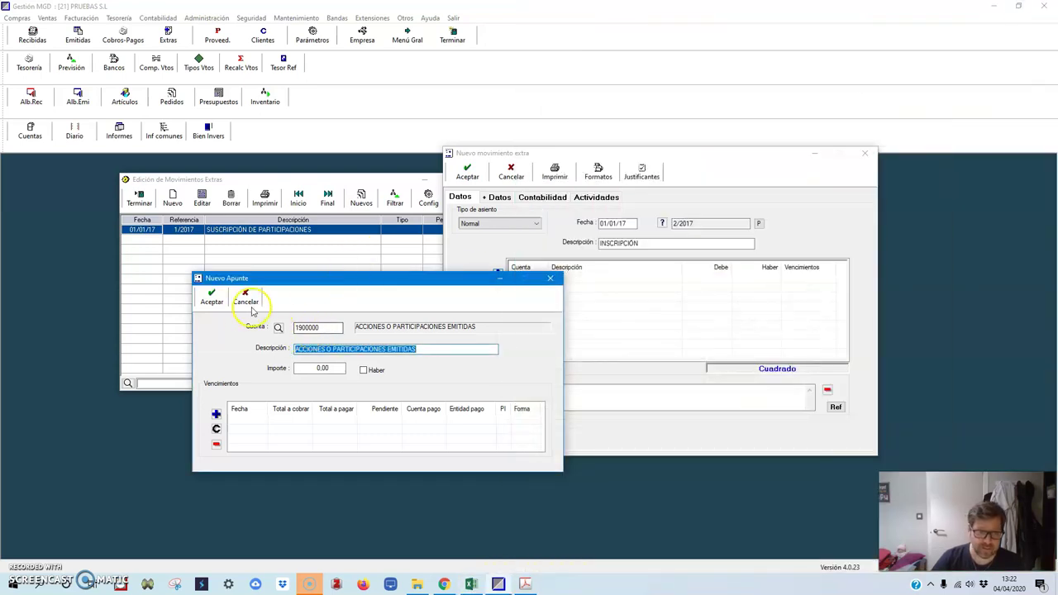
pyautogui.doubleClick(310, 328)
pyautogui.click(433, 353)
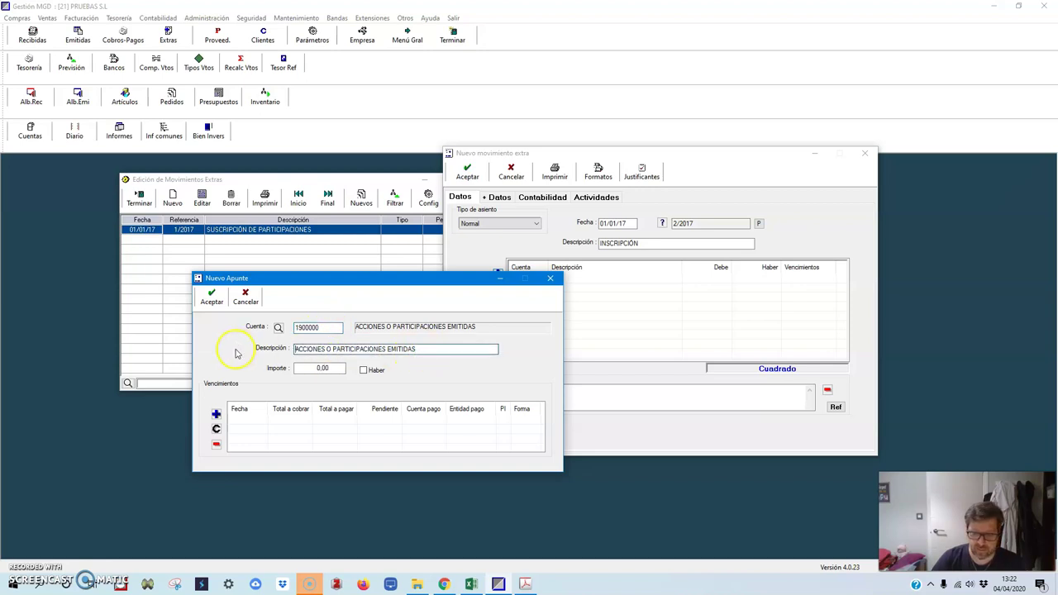
pyautogui.moveTo(413, 349); pyautogui.dragTo(264, 333)
pyautogui.press('BackSpace')
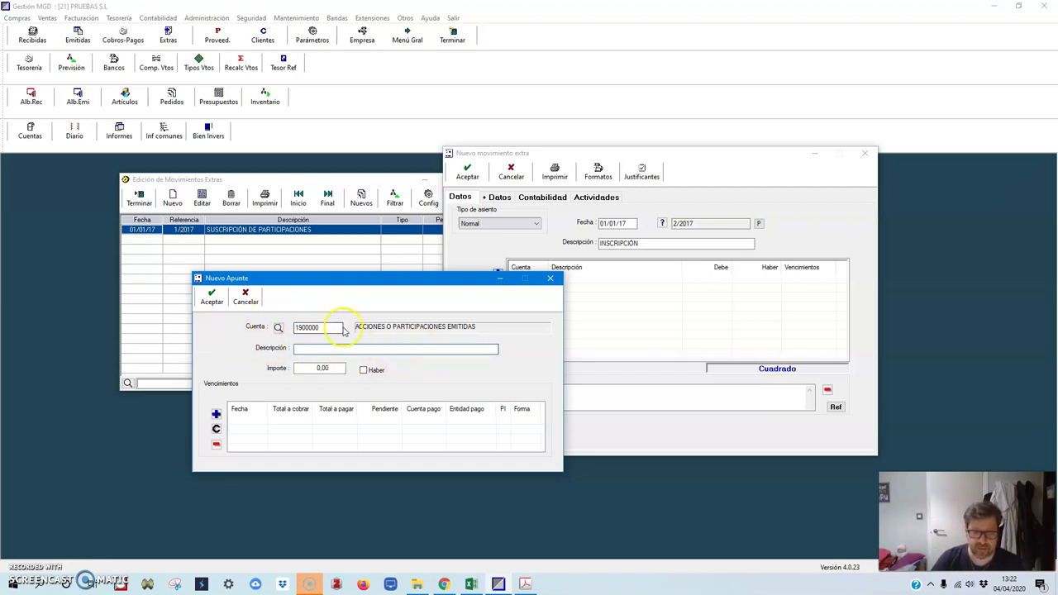
pyautogui.click(308, 326)
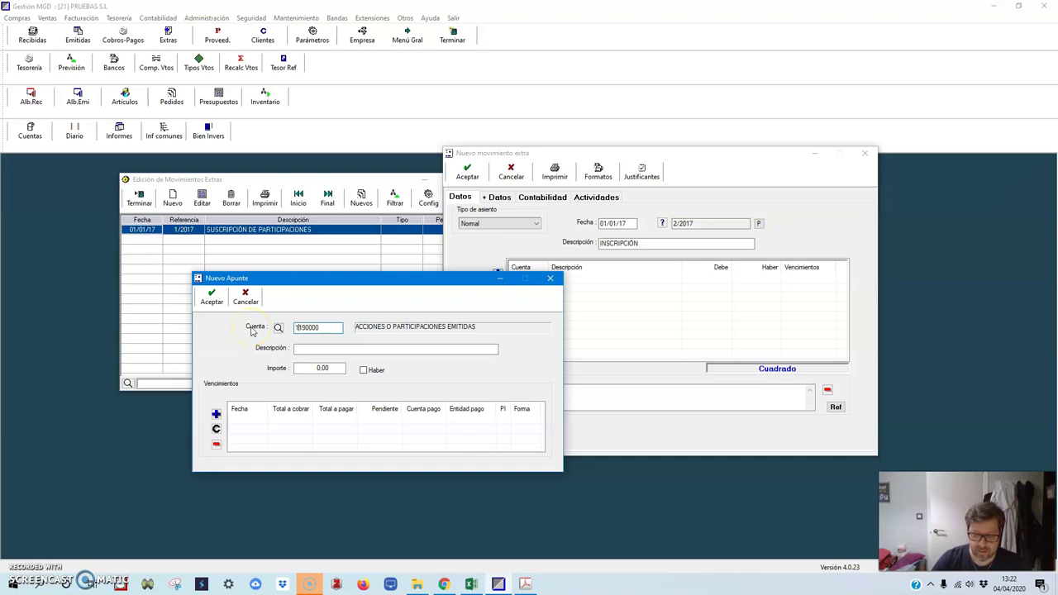
pyautogui.press('Tab')
# Enter the line on account 1940000 CAPITAL EMITIDO PENDIENTE DE INSCRIPCIÓN with 30.000,00 in the Debe
pyautogui.doubleClick(328, 328)
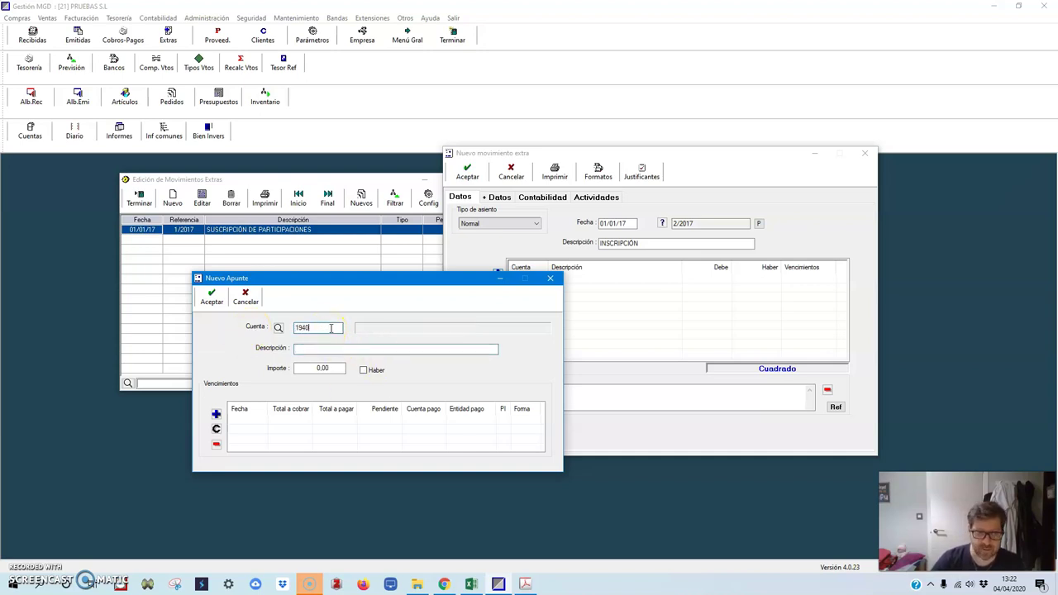
pyautogui.press('Tab')
pyautogui.press('Tab')
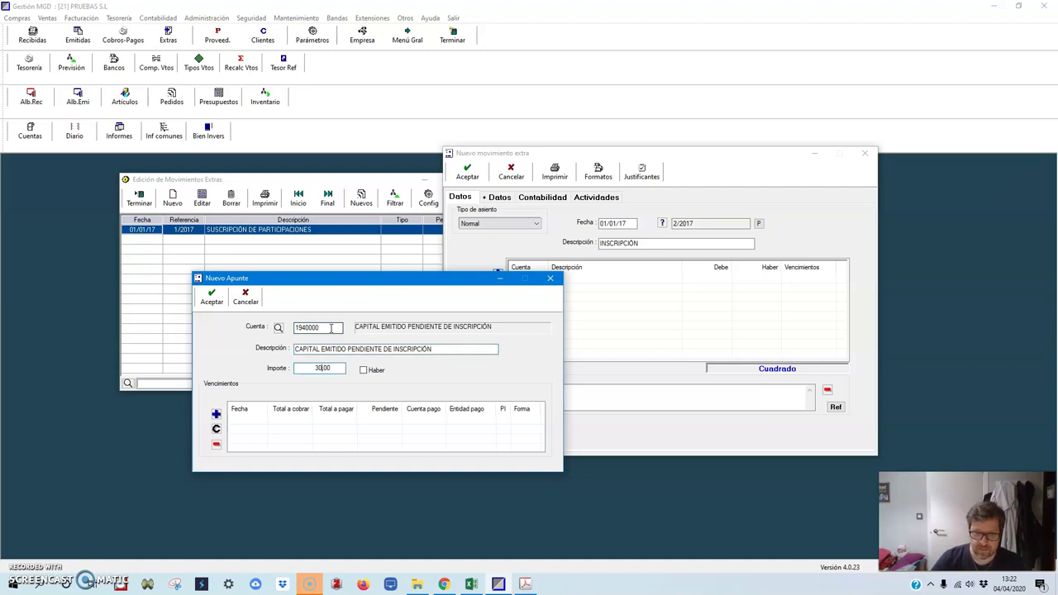
pyautogui.click(211, 295)
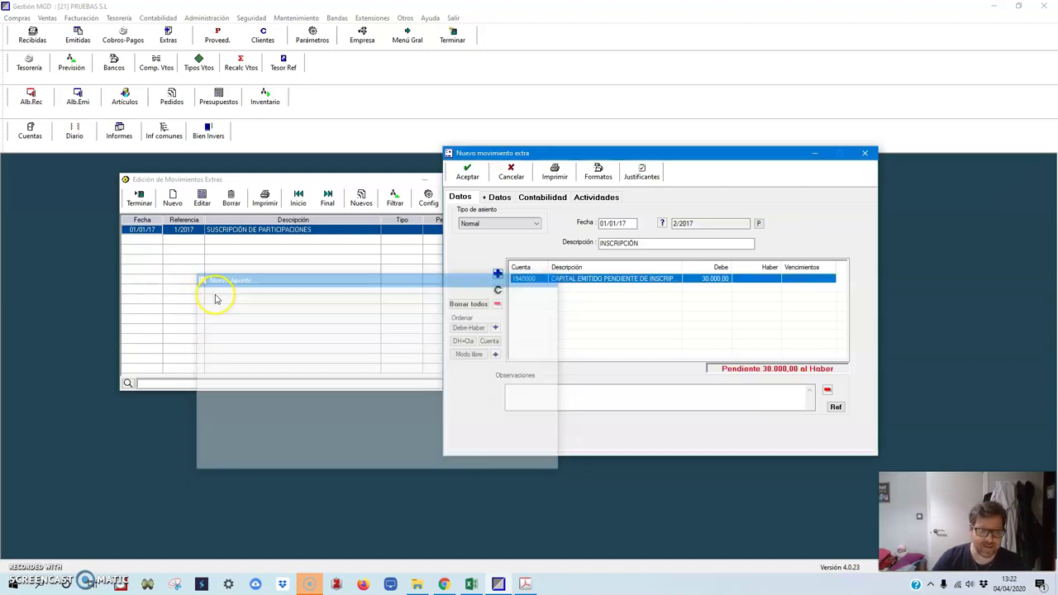
# Add a second line on account 1000000 CAPITAL SOCIAL with 30.000,00 in the Haber
pyautogui.click(497, 273)
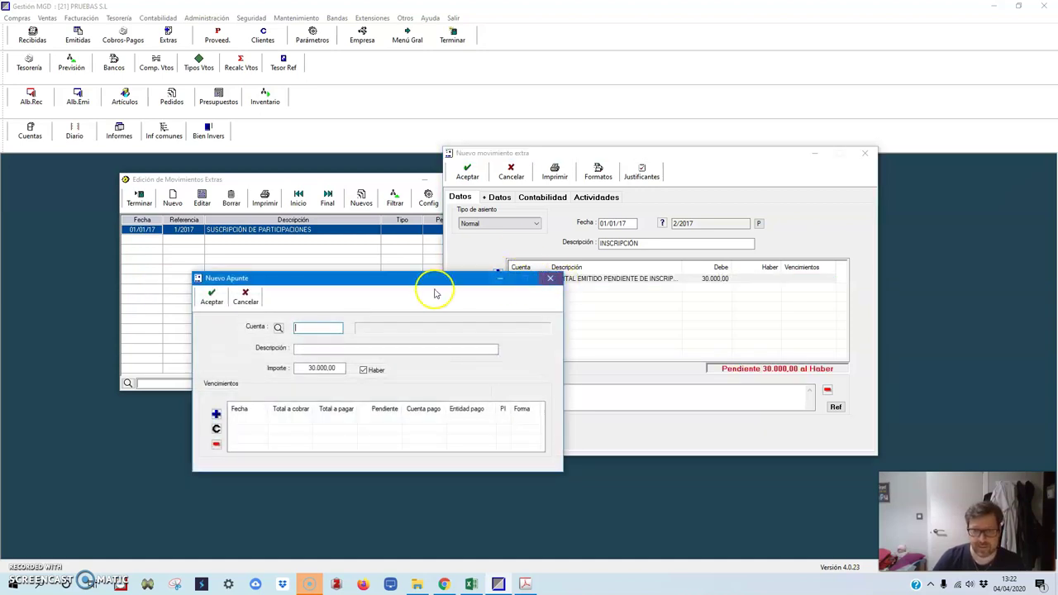
pyautogui.write('1000000')
pyautogui.press('Tab')
pyautogui.press('Tab')
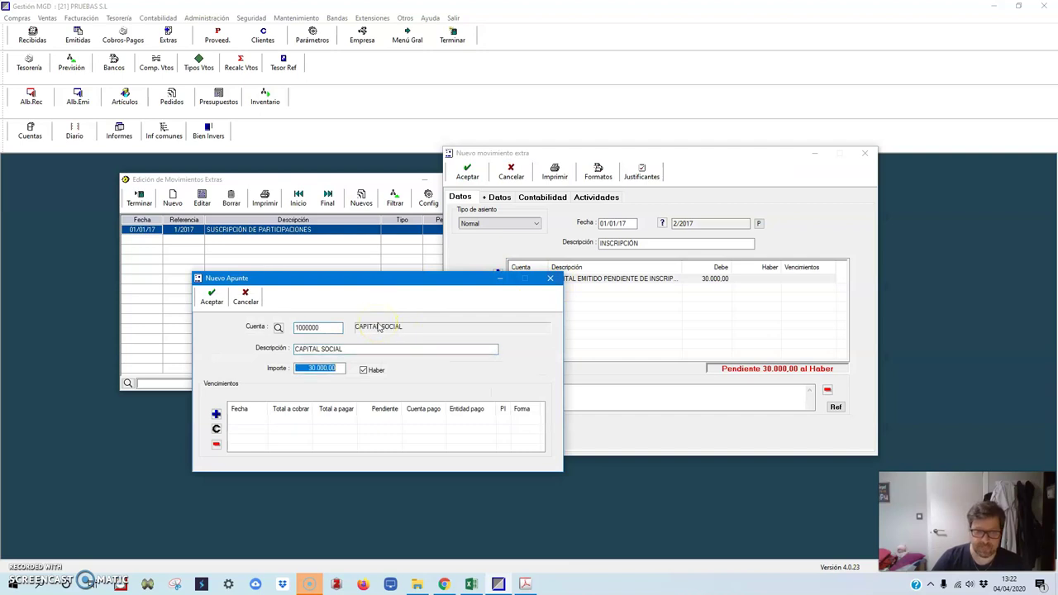
pyautogui.click(229, 301)
# Save the INSCRIPCIÓN movement, decline to enter further movements, and open the Diario to check the entry
pyautogui.click(467, 171)
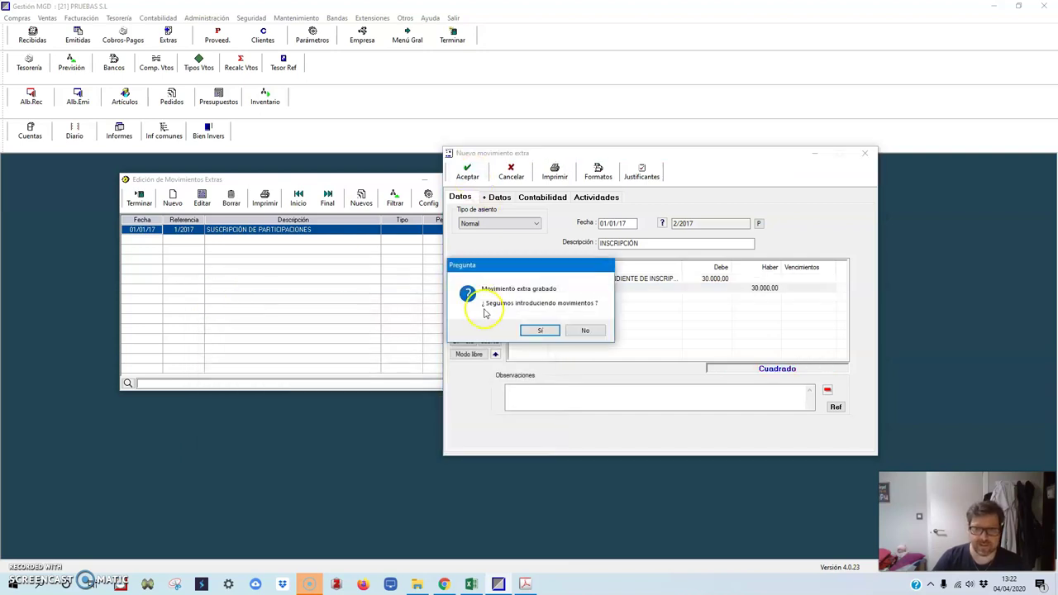
pyautogui.click(584, 331)
pyautogui.click(139, 202)
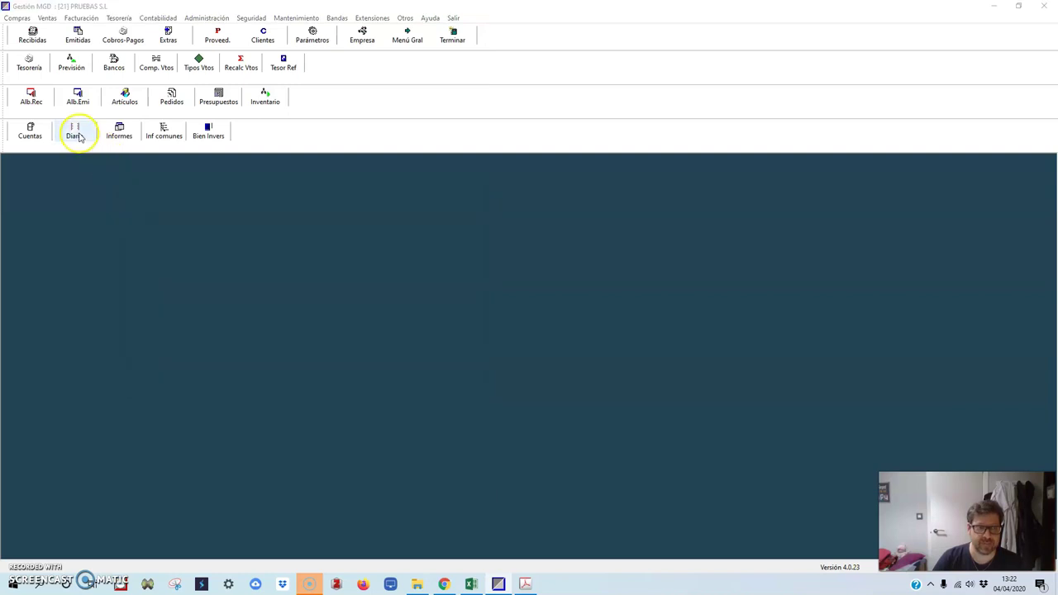
pyautogui.click(78, 135)
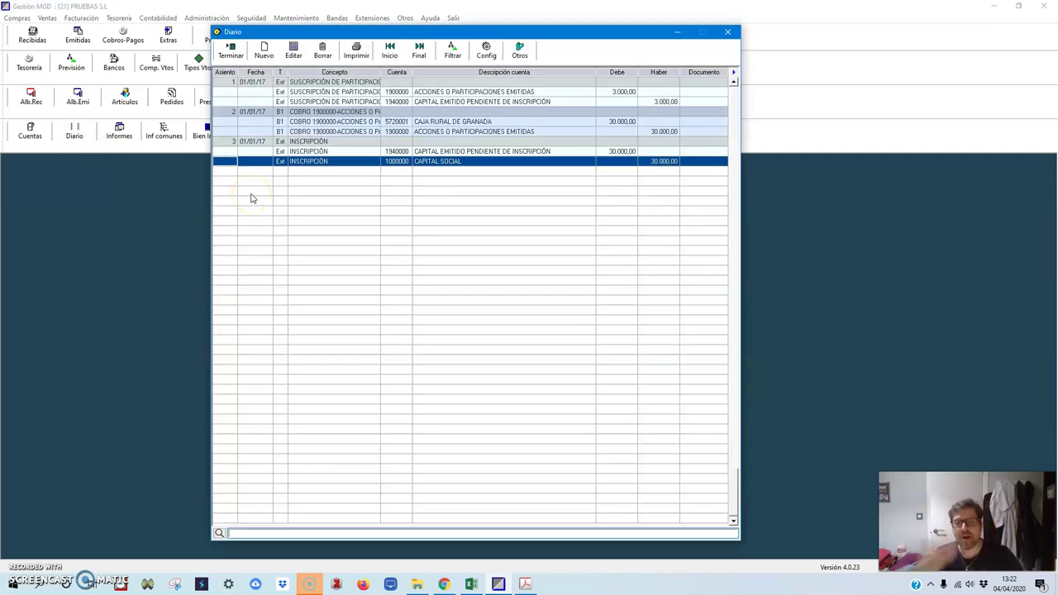